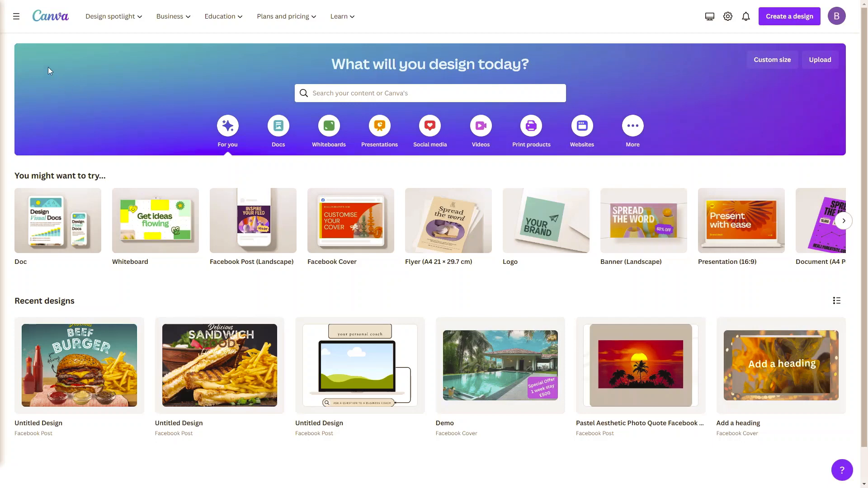
pyautogui.click(17, 20)
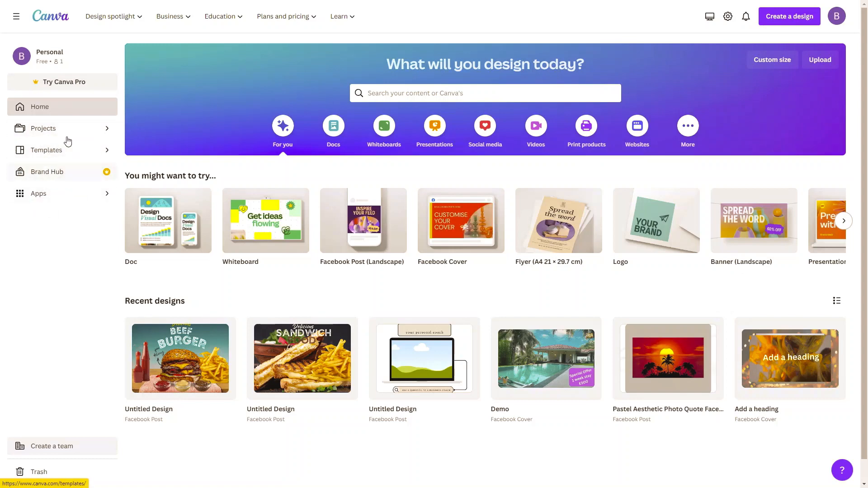
pyautogui.click(16, 19)
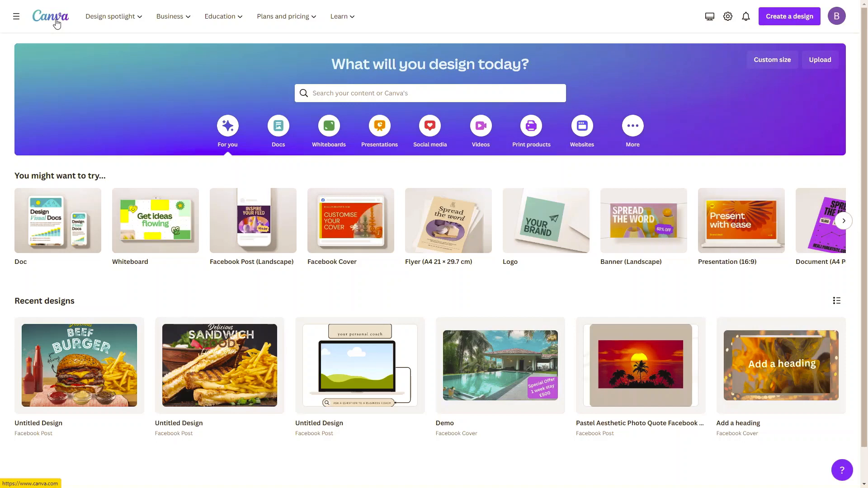
pyautogui.moveTo(139, 22)
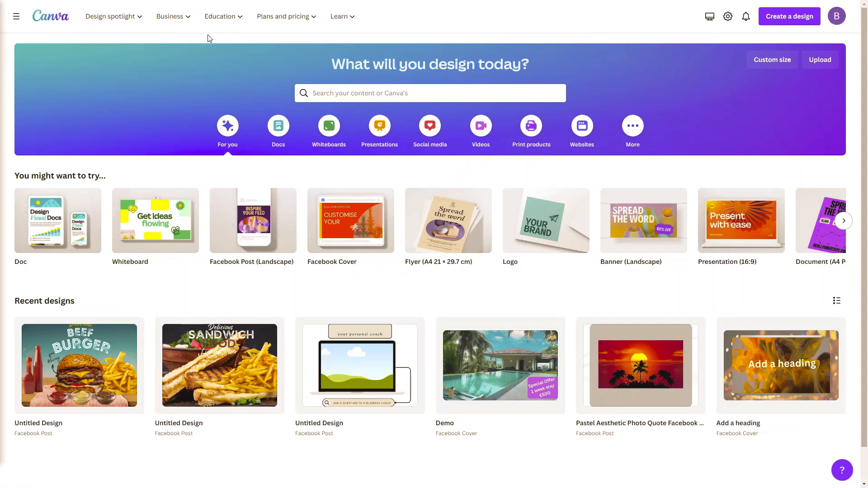
pyautogui.moveTo(168, 19)
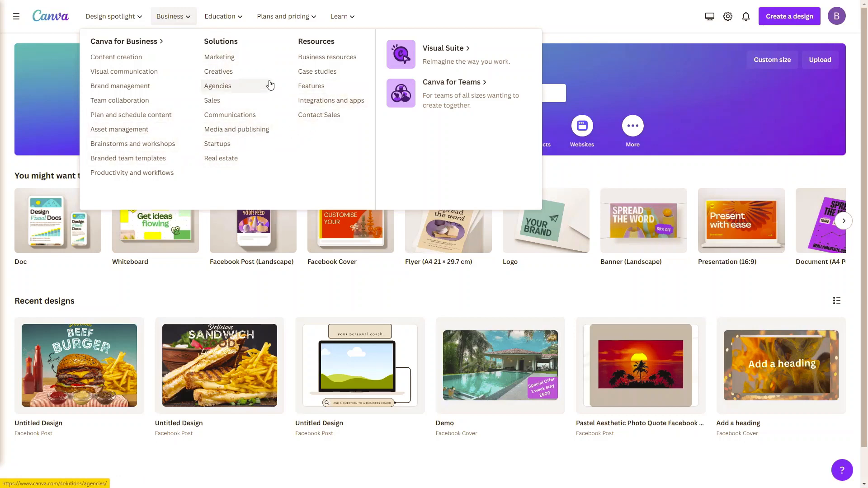
pyautogui.moveTo(226, 20)
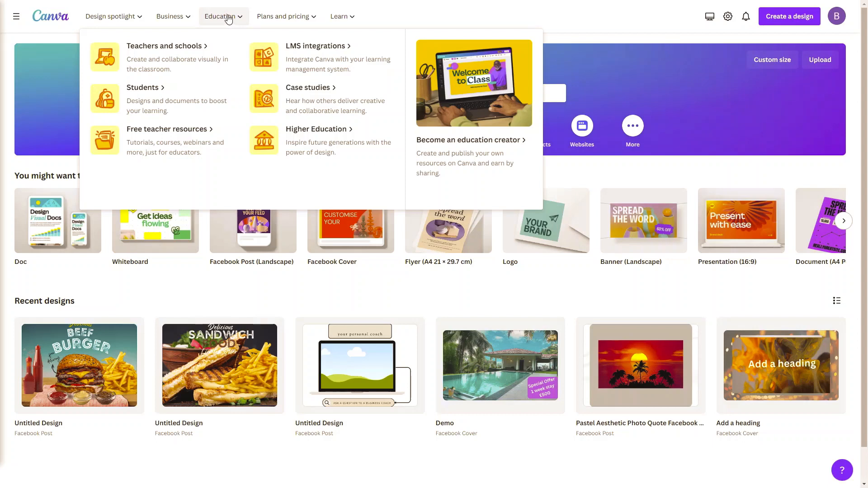
# Open the pricing comparison, examine the features and prices of the Free, Pro and Teams plans, and return to the home page
pyautogui.moveTo(270, 19)
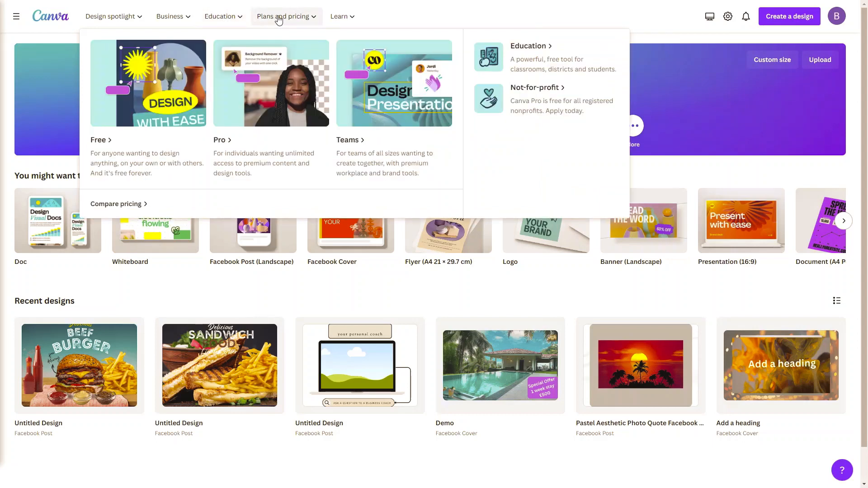
pyautogui.click(122, 206)
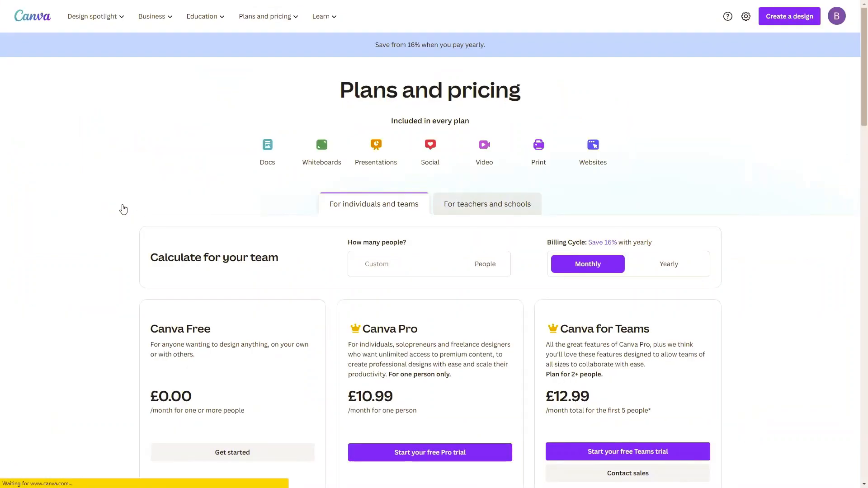
pyautogui.scroll(-2, 119, 206)
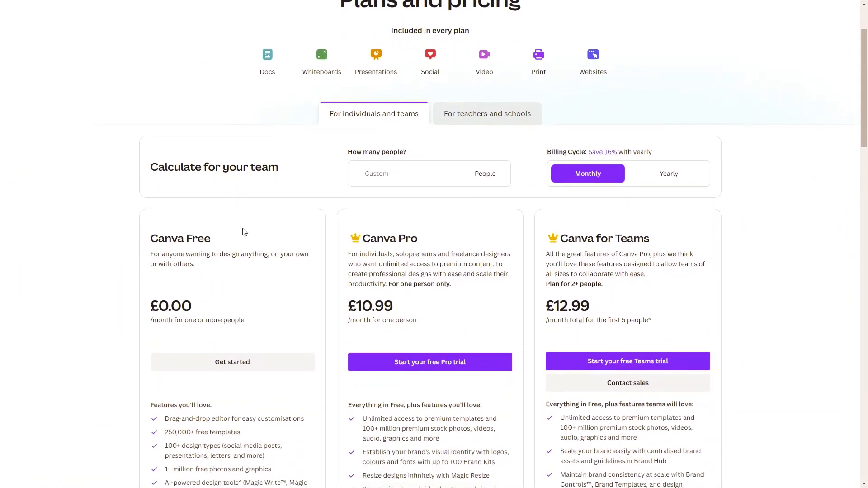
pyautogui.scroll(-2, 86, 266)
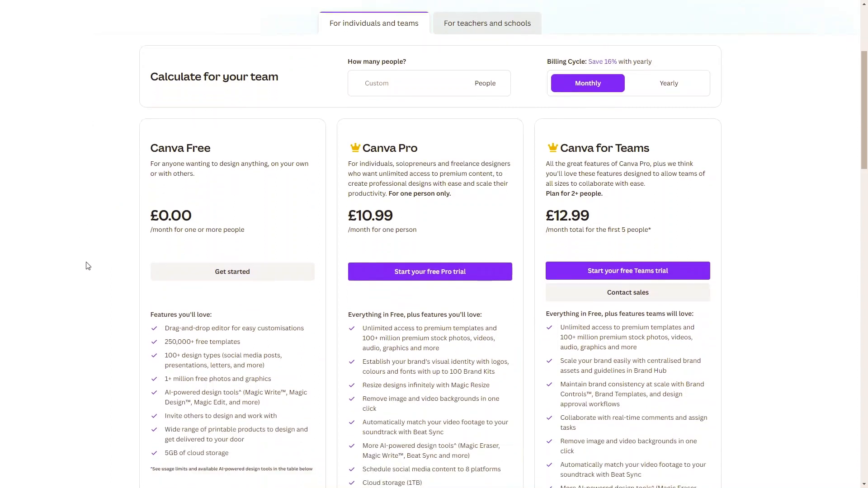
pyautogui.scroll(-2, 114, 247)
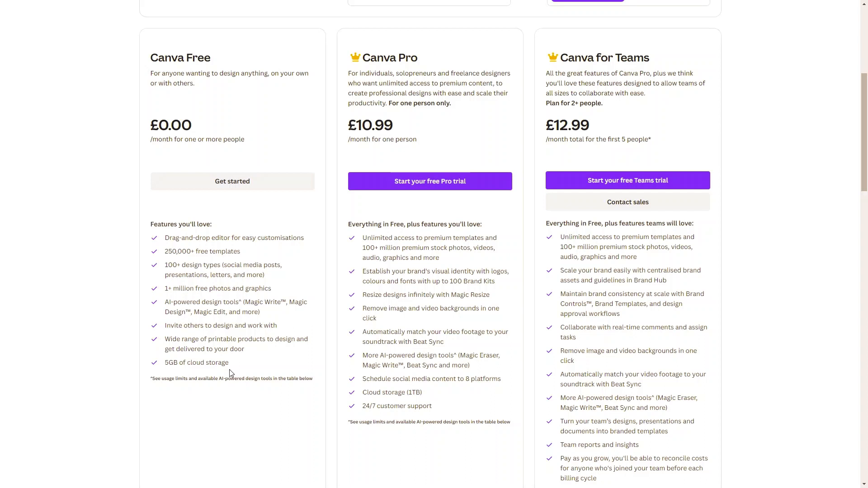
pyautogui.scroll(5, 468, 223)
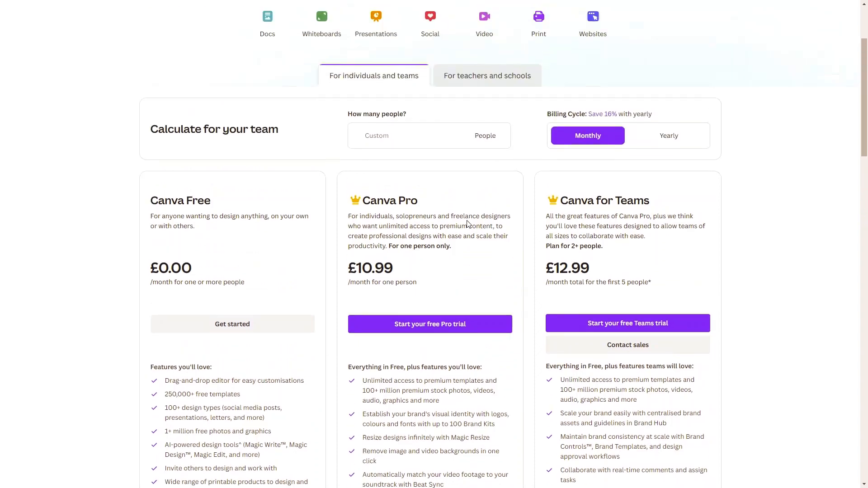
pyautogui.scroll(-3, 468, 224)
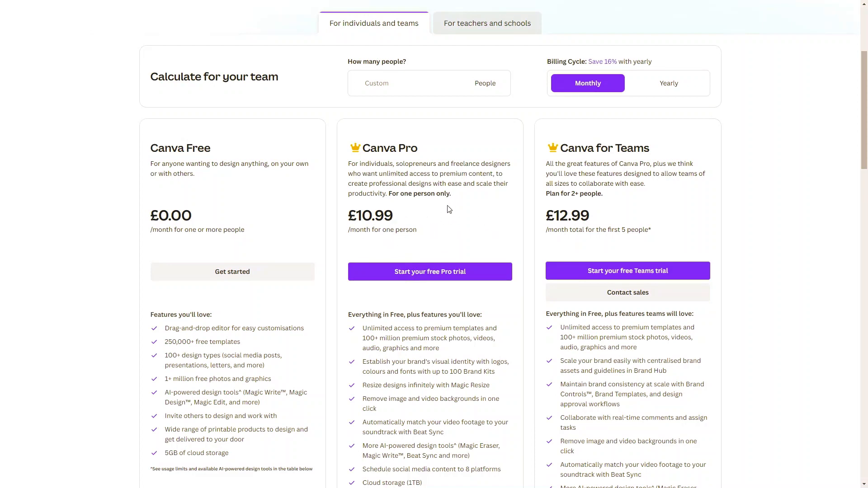
pyautogui.scroll(-3, 466, 216)
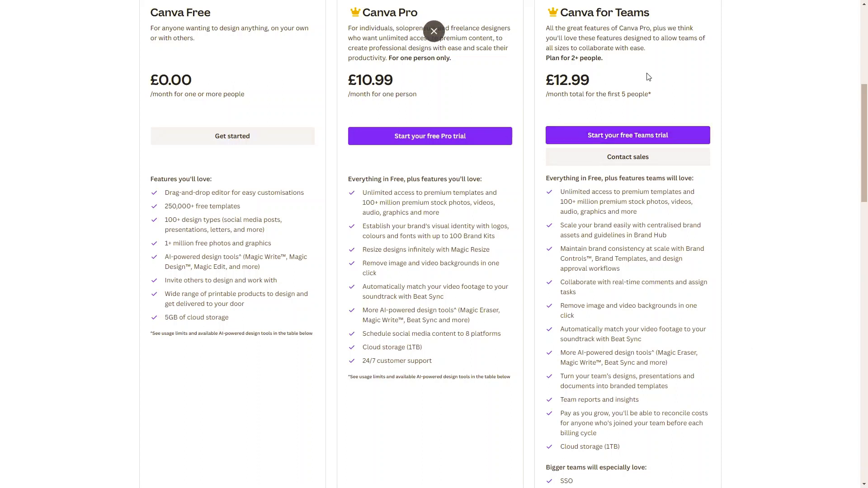
pyautogui.scroll(2, 641, 90)
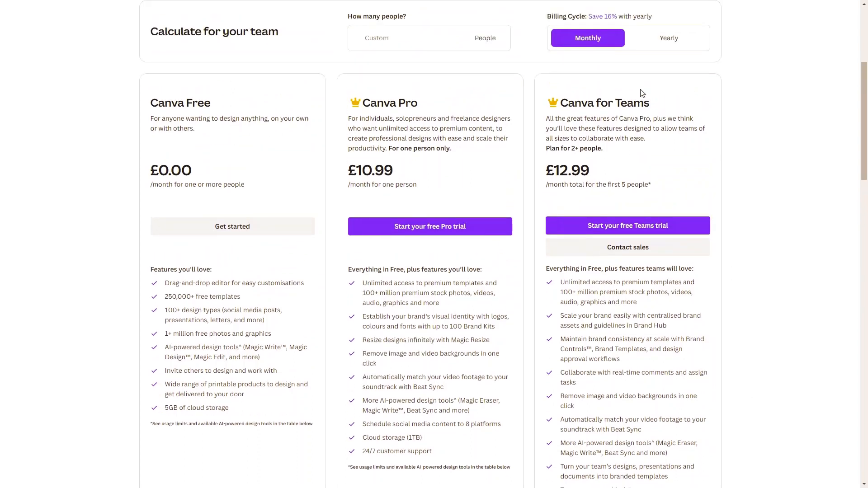
pyautogui.scroll(-1, 633, 144)
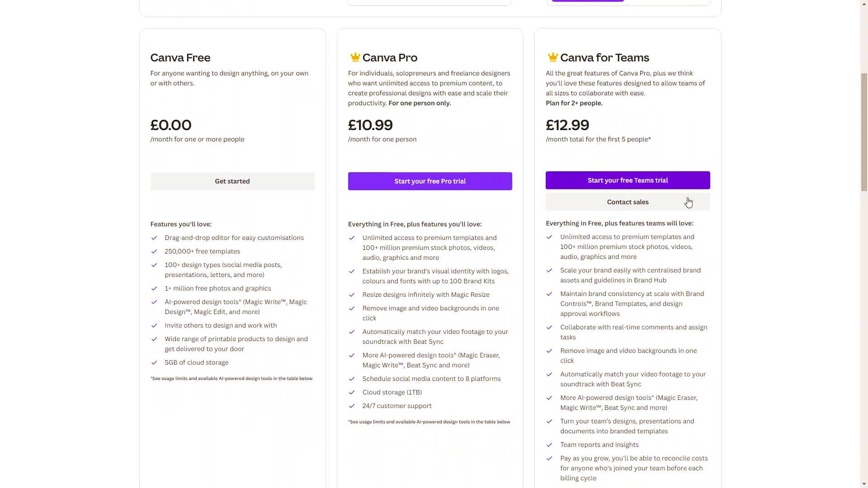
pyautogui.scroll(-1, 667, 245)
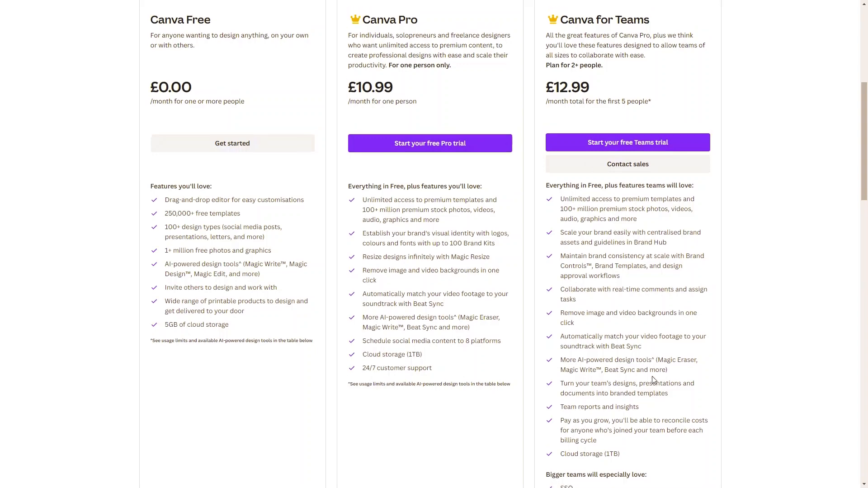
pyautogui.scroll(7, 654, 381)
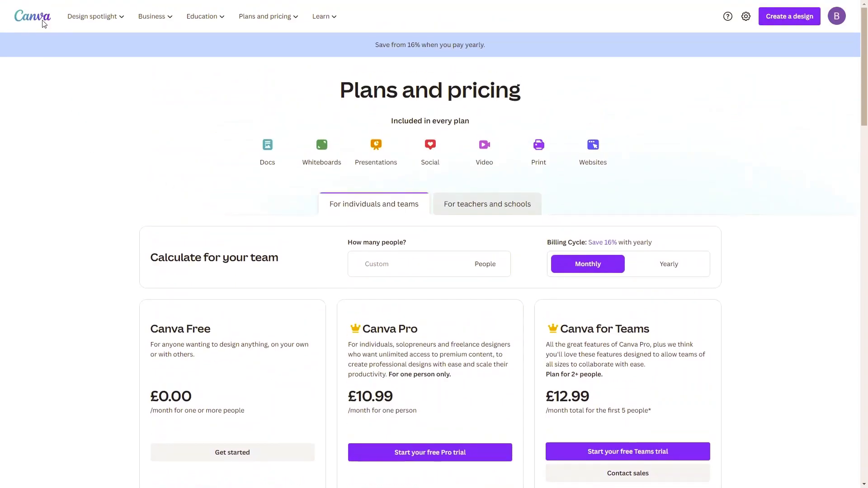
pyautogui.click(39, 20)
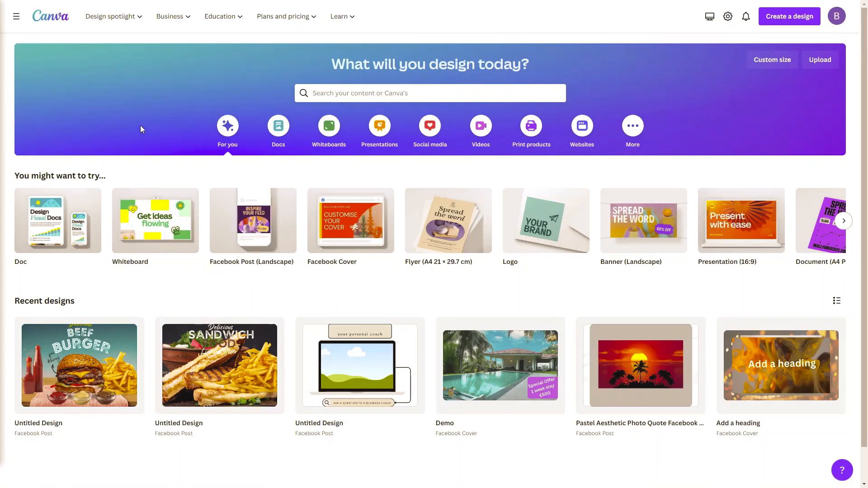
pyautogui.click(403, 95)
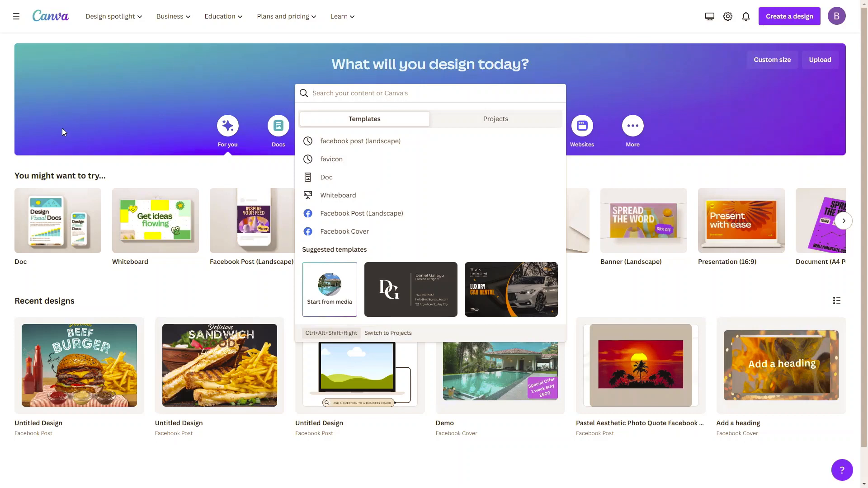
pyautogui.click(89, 98)
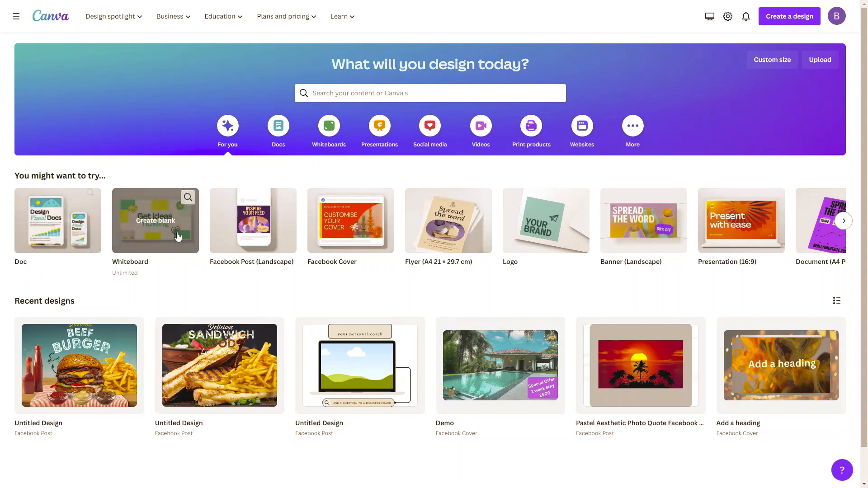
pyautogui.click(843, 221)
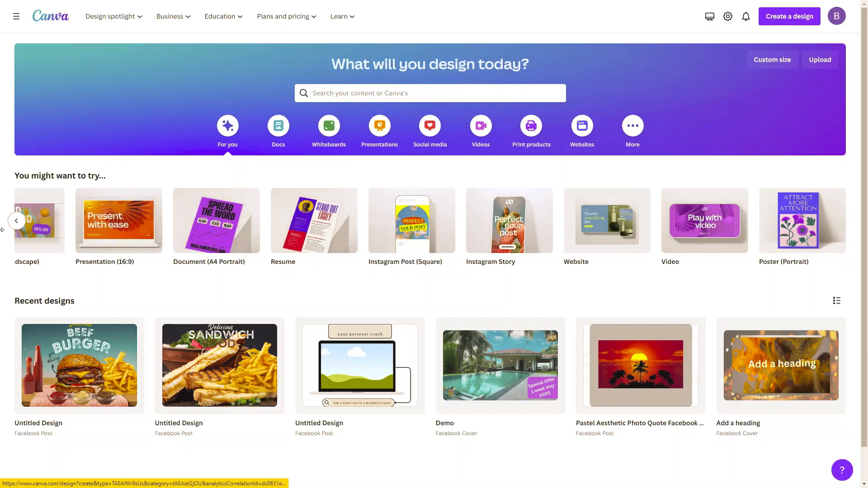
pyautogui.click(18, 224)
pyautogui.click(18, 223)
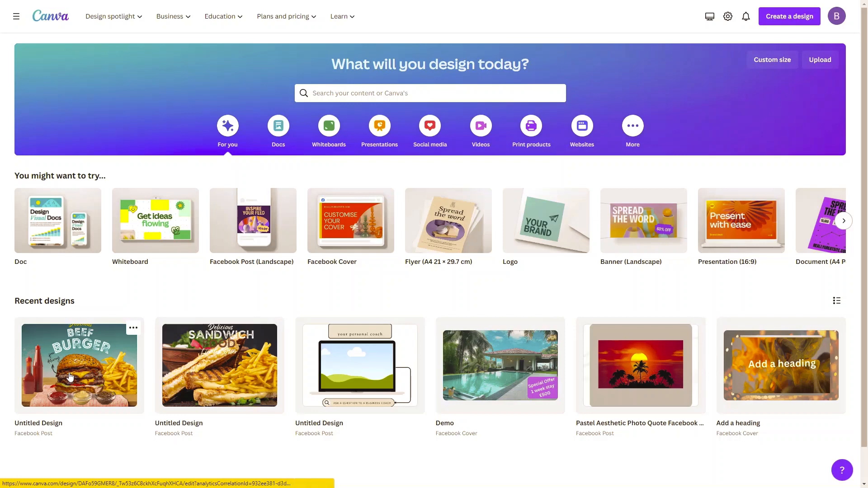
# Move the beef burger and sandwich Facebook Post designs from the recent designs to the trash
pyautogui.click(133, 327)
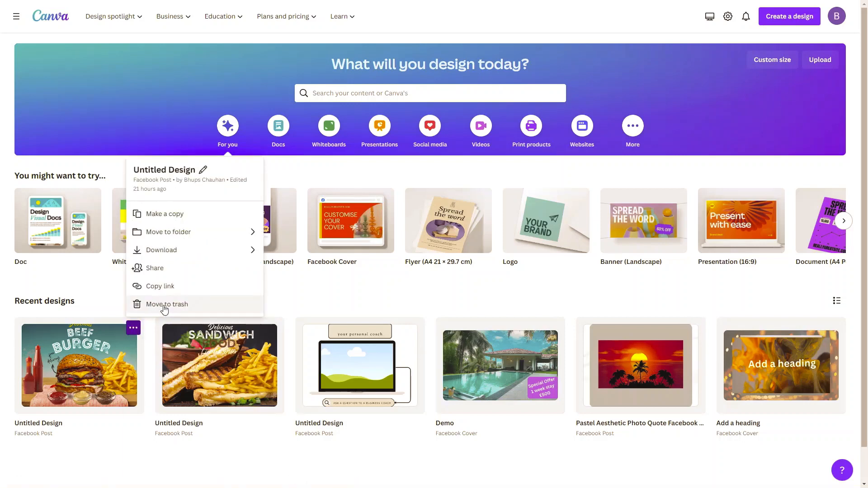
pyautogui.click(163, 304)
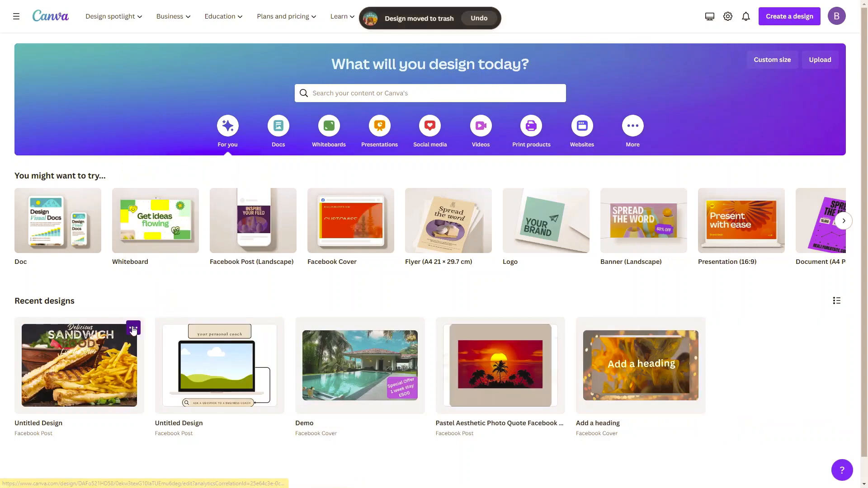
pyautogui.click(133, 327)
pyautogui.click(156, 304)
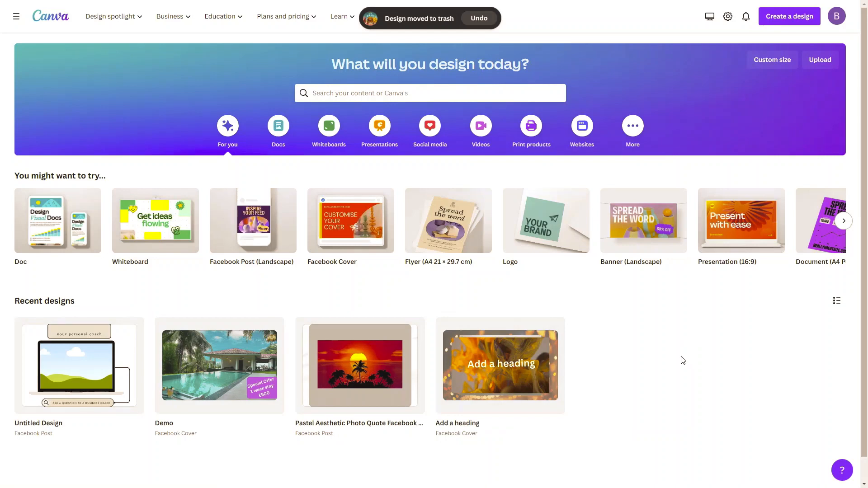
# Create a blank Facebook Post (Landscape) design from the suggested design types
pyautogui.moveTo(235, 254)
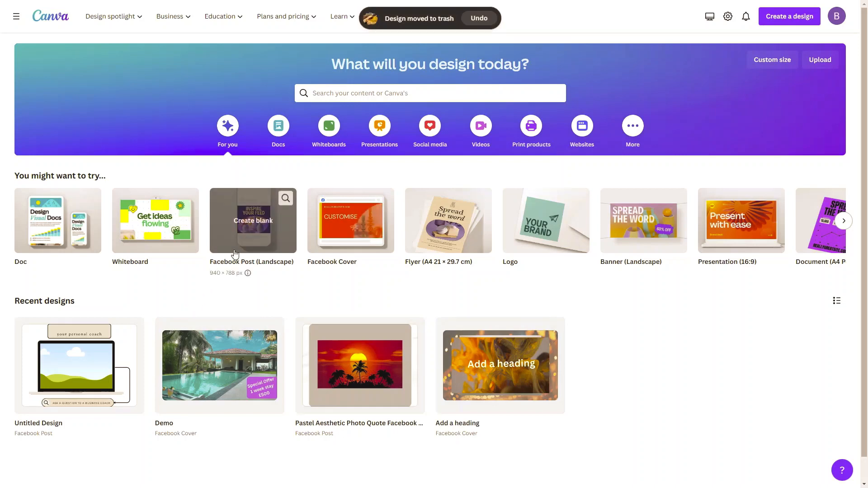
pyautogui.click(256, 237)
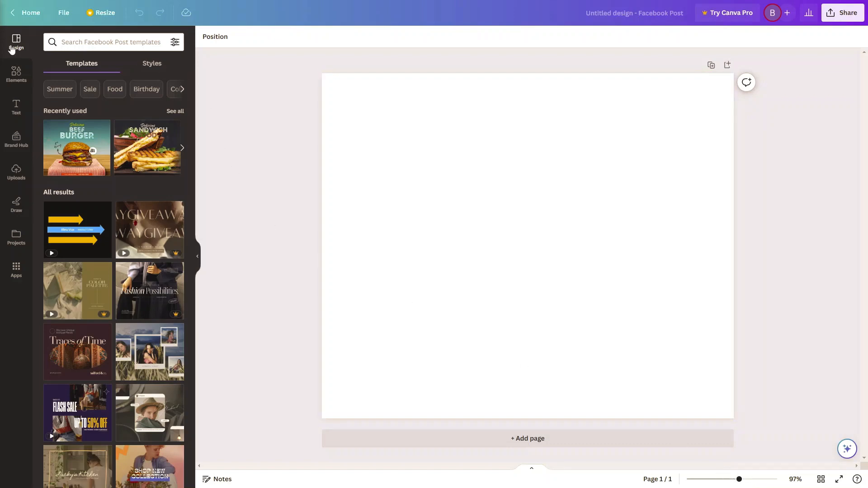
pyautogui.click(64, 14)
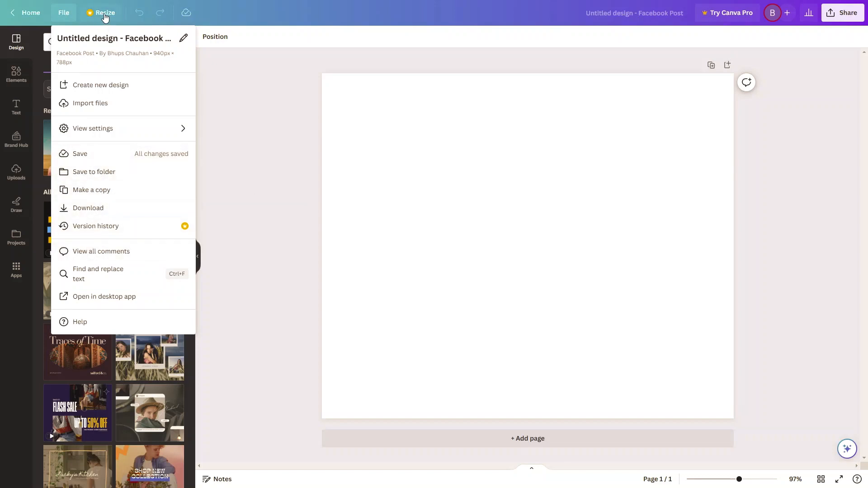
pyautogui.click(247, 11)
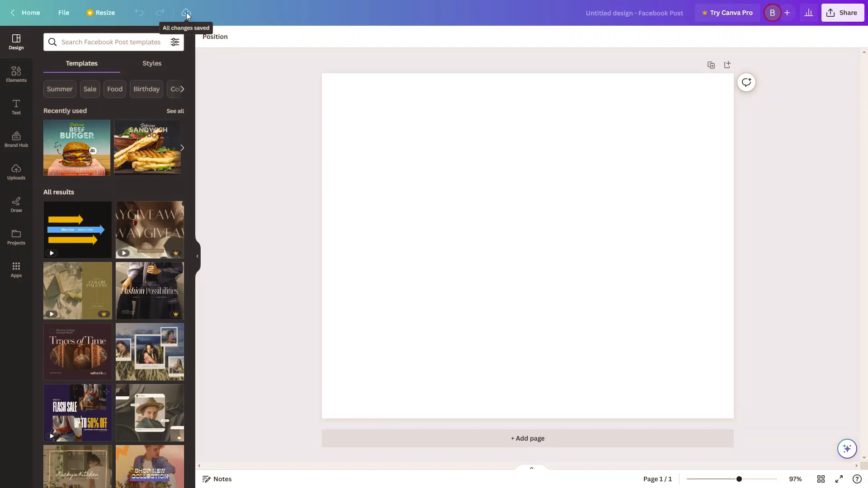
# Rename the untitled Facebook Post design as "Demo FB"
pyautogui.click(643, 15)
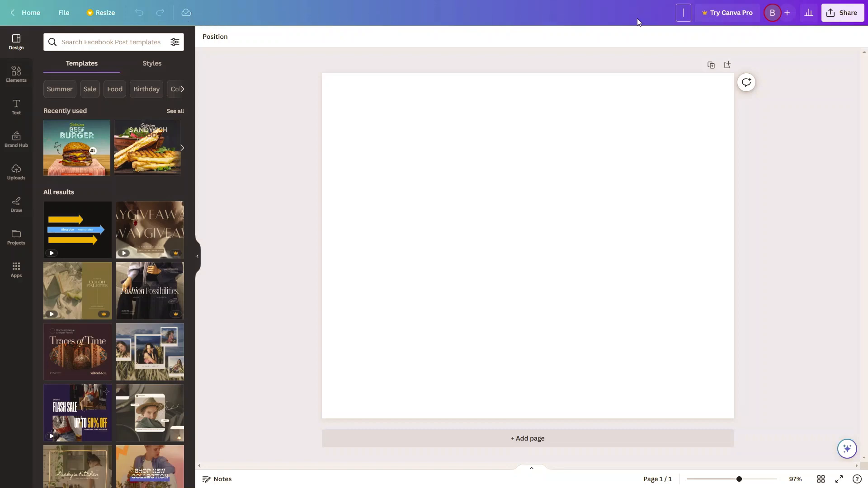
pyautogui.write('Demo Fb')
pyautogui.press('BackSpace')
pyautogui.write('B')
pyautogui.press('Return')
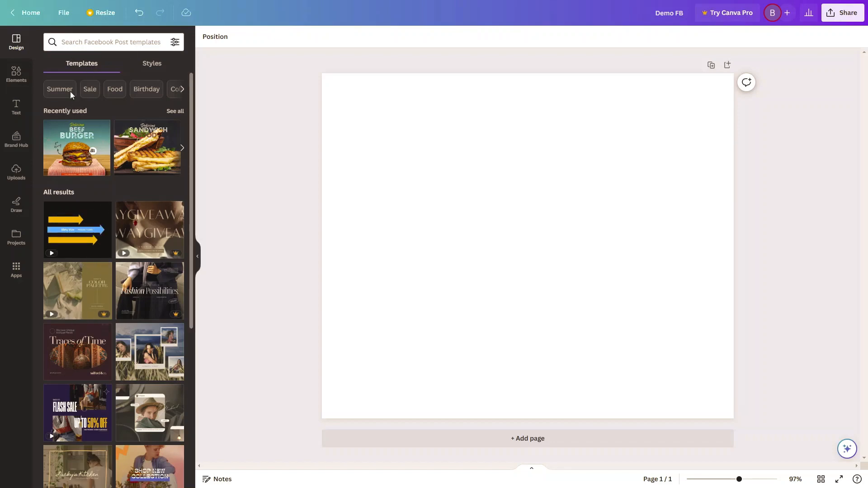
# Search the Facebook Post templates for the recent term "business coaching"
pyautogui.click(82, 41)
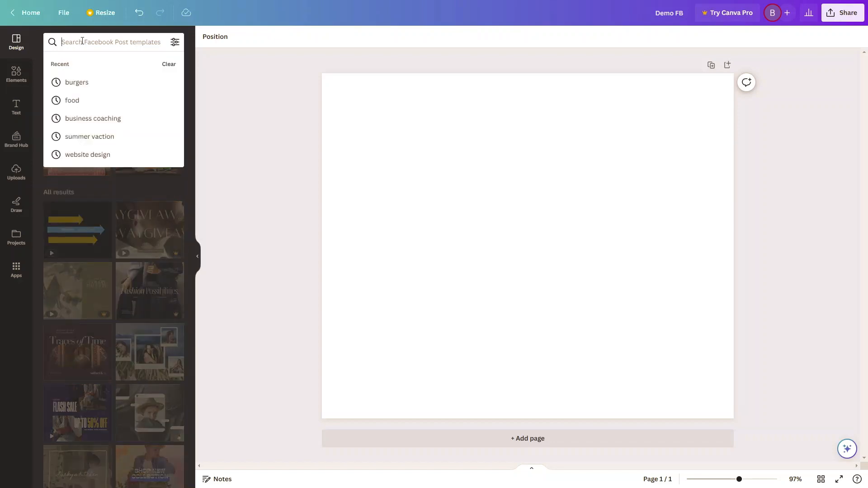
pyautogui.click(114, 122)
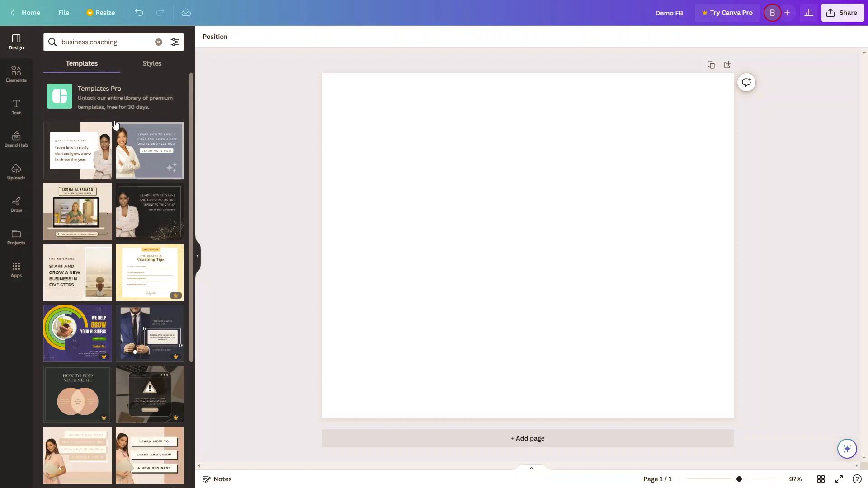
# Search the Facebook Post templates for "bakery" in place of the previous search term
pyautogui.click(120, 42)
pyautogui.moveTo(120, 43); pyautogui.dragTo(66, 45)
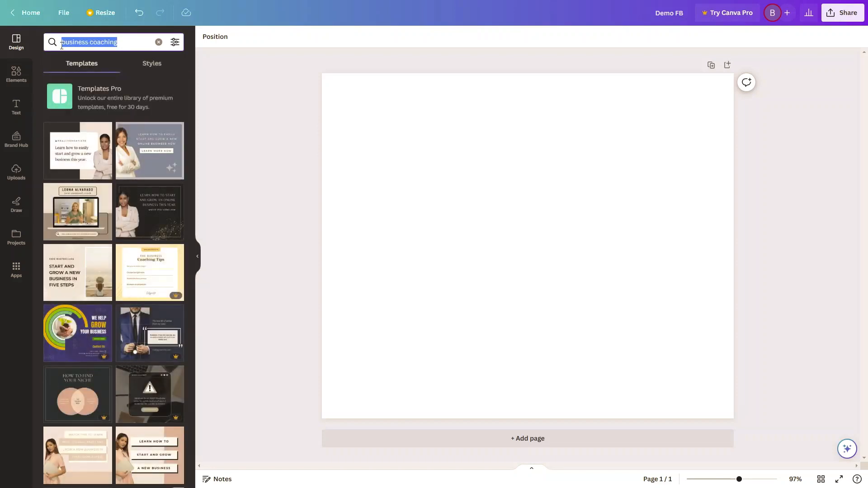
pyautogui.write('c')
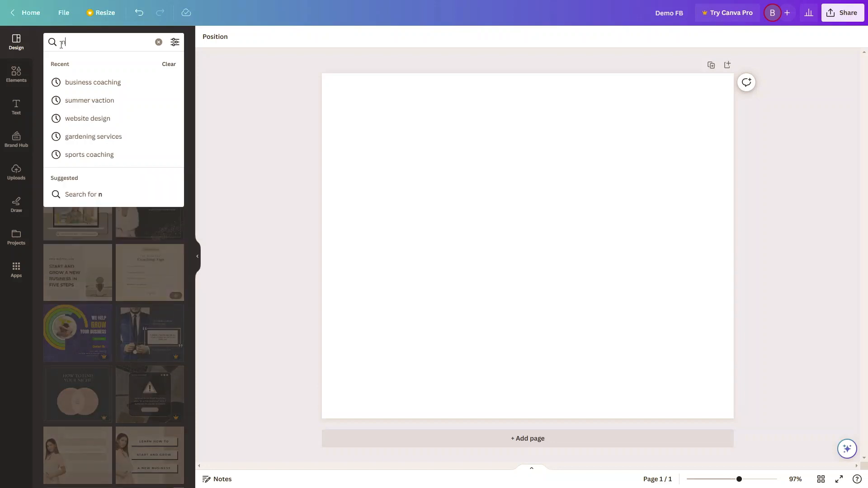
pyautogui.press('BackSpace')
pyautogui.write('baker')
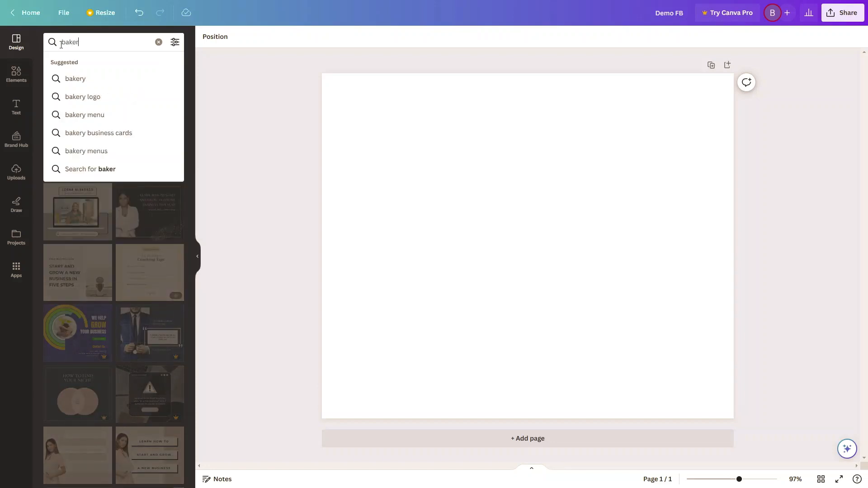
pyautogui.click(77, 85)
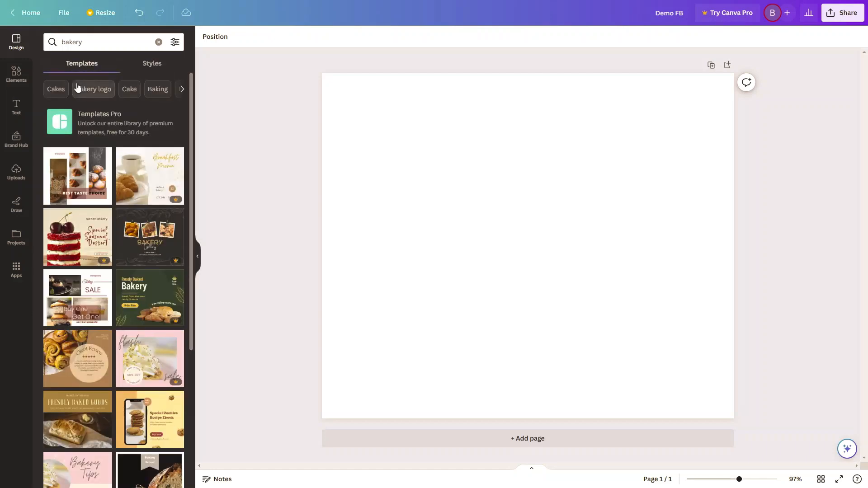
pyautogui.click(93, 42)
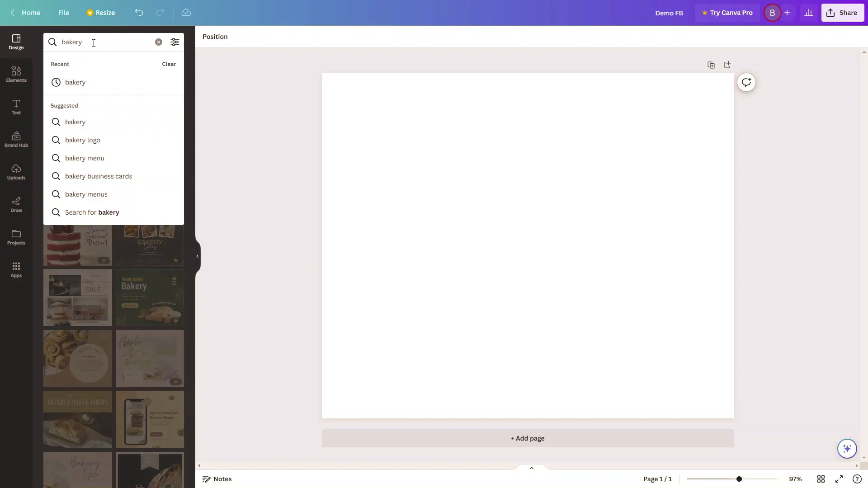
pyautogui.press('Return')
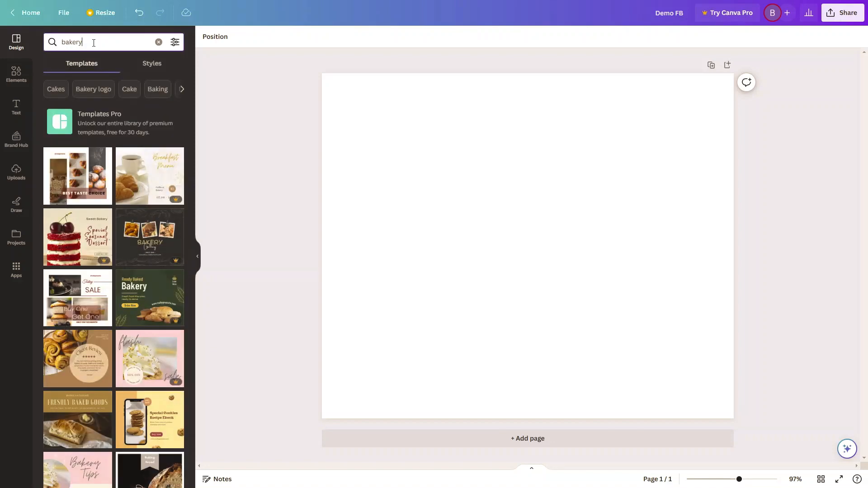
# Browse the elements library through its shapes, graphics, stickers, photos, videos, audio, charts, tables, frames, grids and collections
pyautogui.click(16, 76)
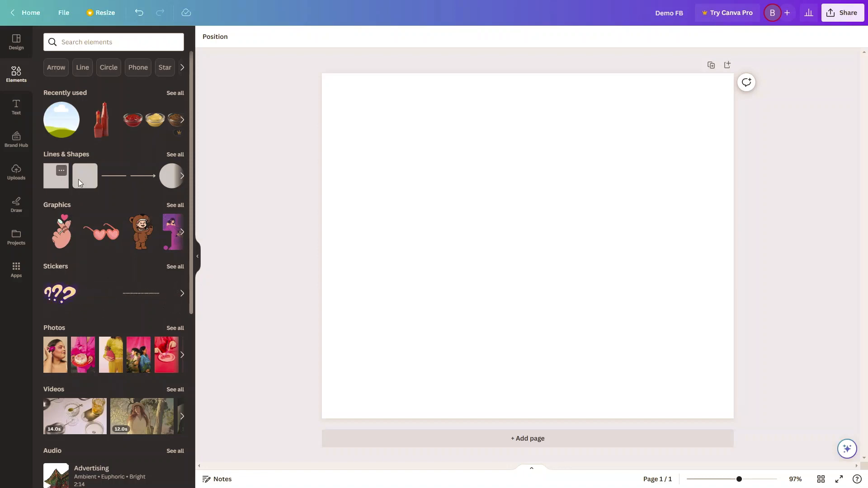
pyautogui.scroll(-5, 126, 318)
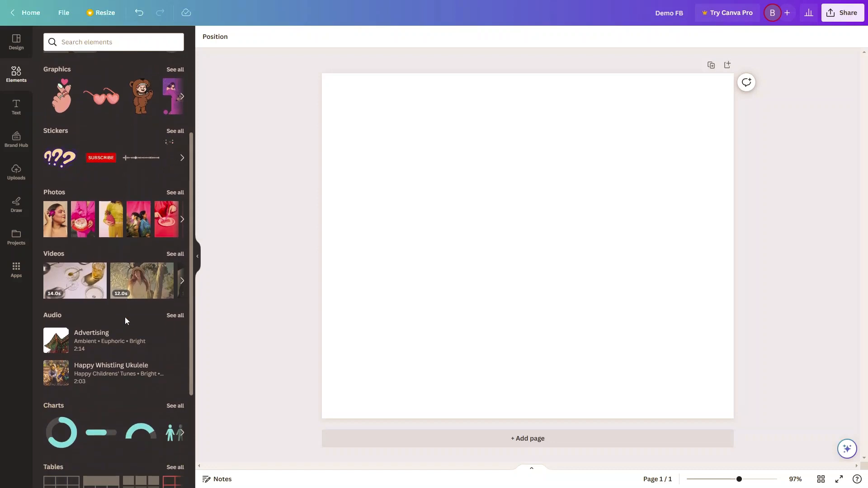
pyautogui.scroll(-2, 125, 318)
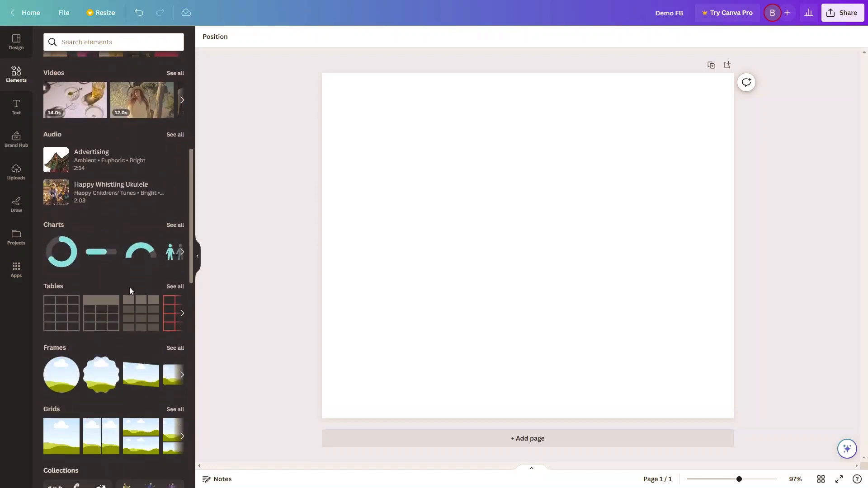
pyautogui.scroll(-3, 129, 289)
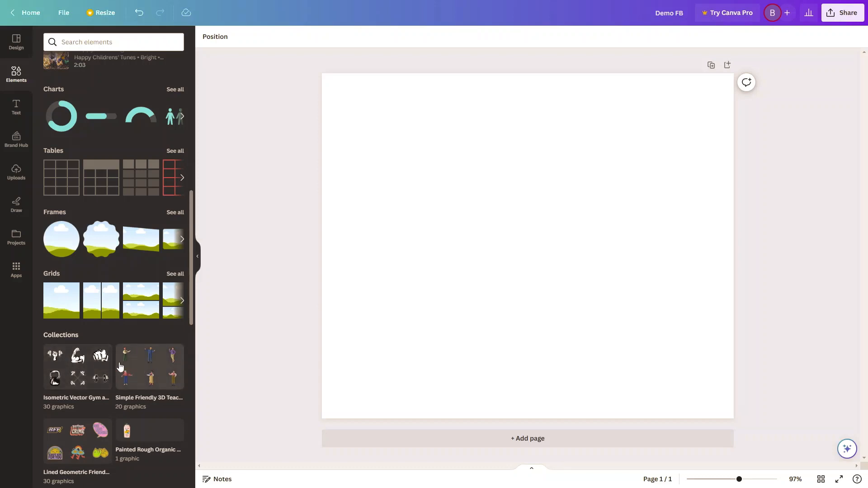
pyautogui.scroll(-2, 120, 366)
pyautogui.scroll(-1, 127, 361)
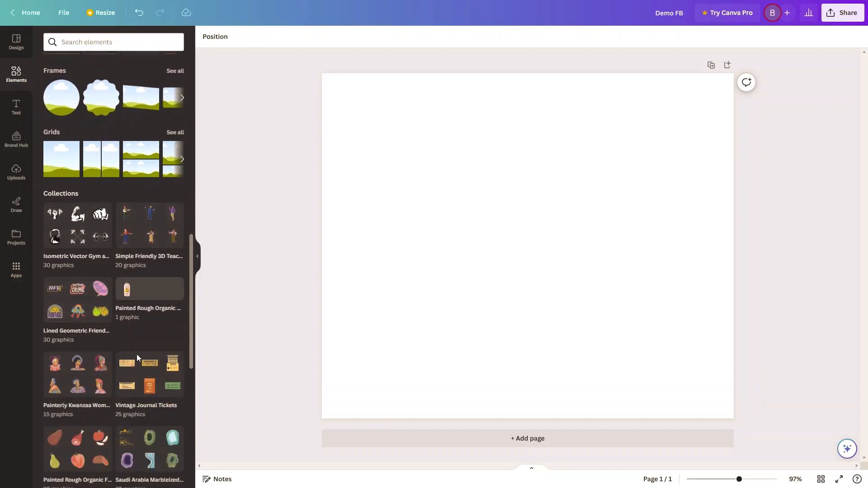
pyautogui.scroll(-8, 137, 355)
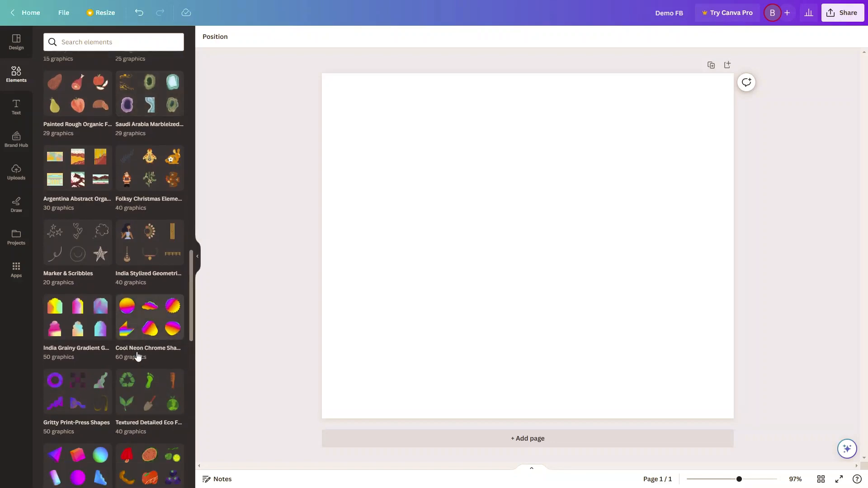
pyautogui.scroll(-3, 138, 357)
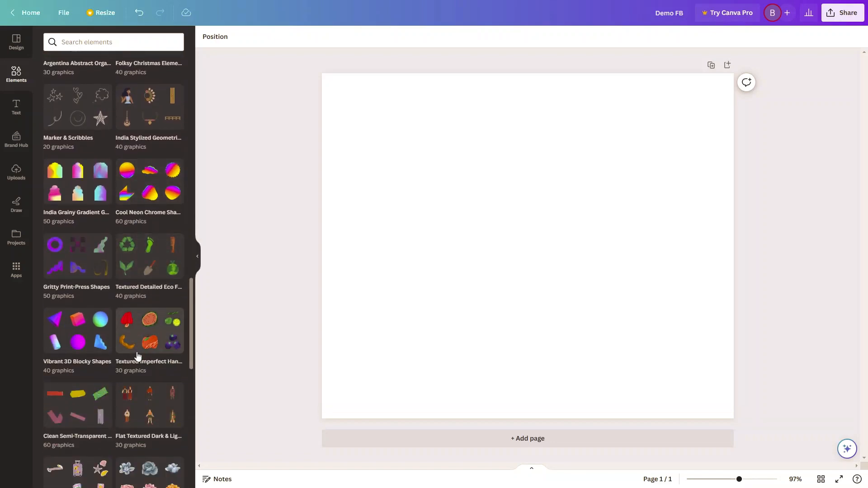
pyautogui.scroll(-12, 138, 355)
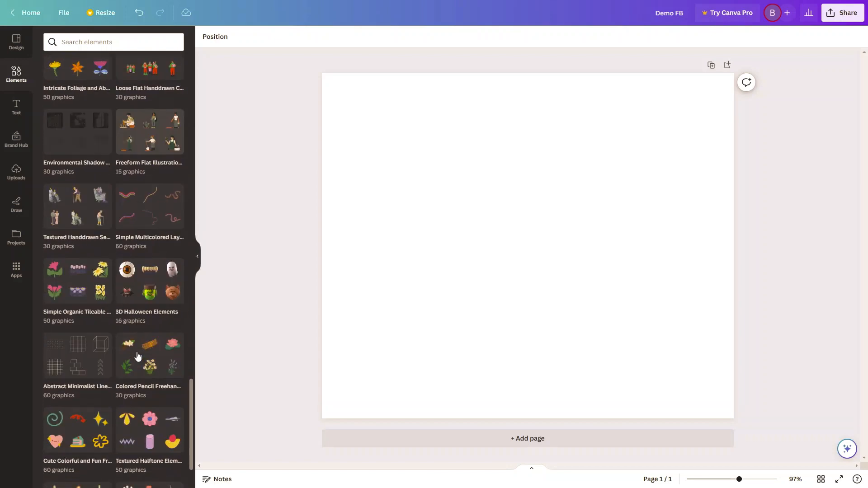
pyautogui.scroll(20, 137, 356)
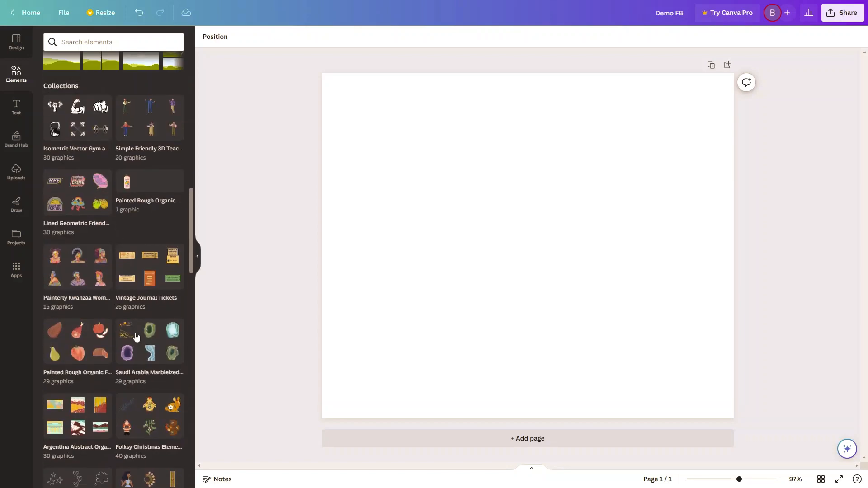
pyautogui.scroll(7, 136, 336)
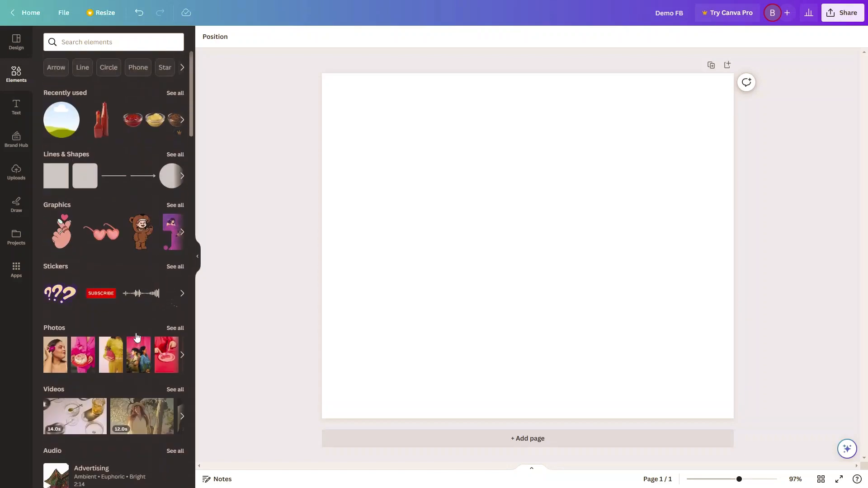
# Add the "Huge Sale" font combination to the blank page and recolour the word HUGE pink
pyautogui.click(16, 108)
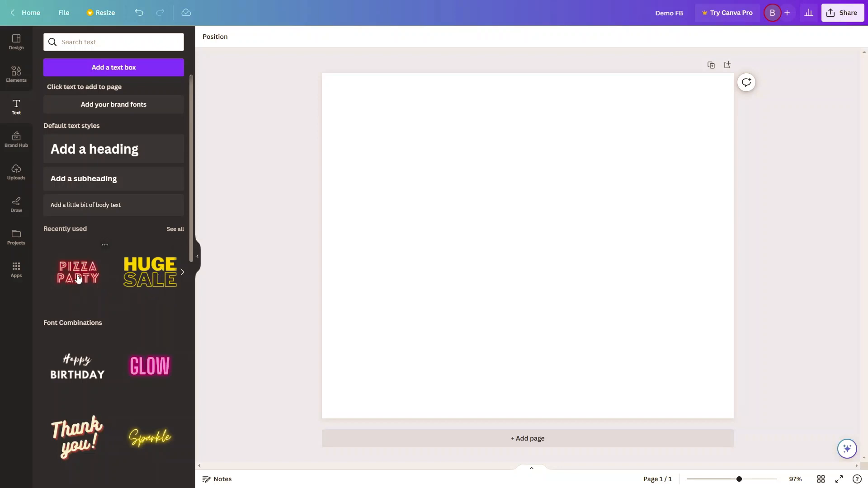
pyautogui.click(149, 277)
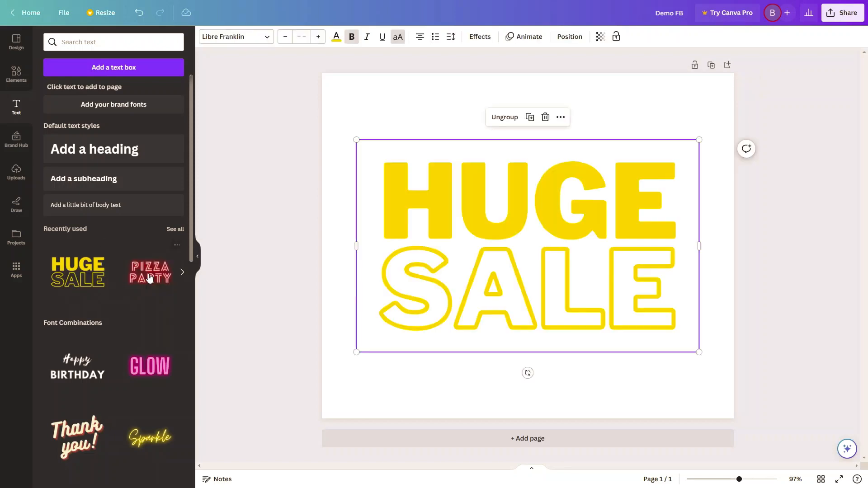
pyautogui.click(520, 258)
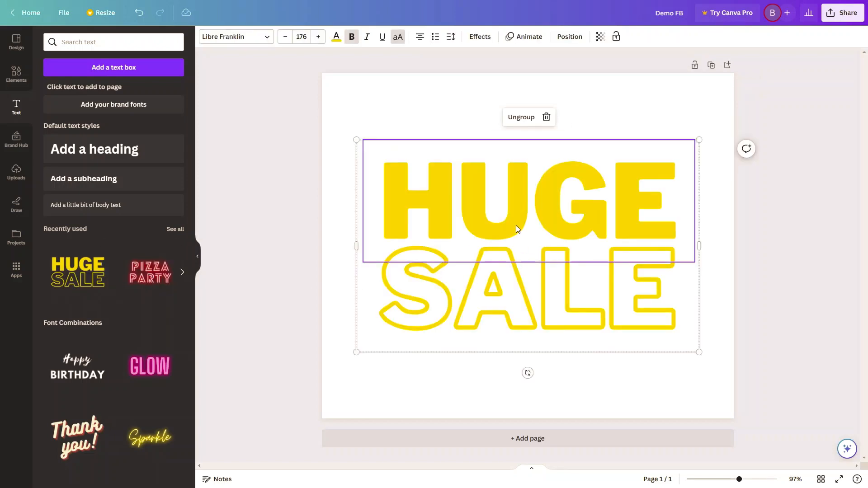
pyautogui.click(513, 203)
pyautogui.click(390, 194)
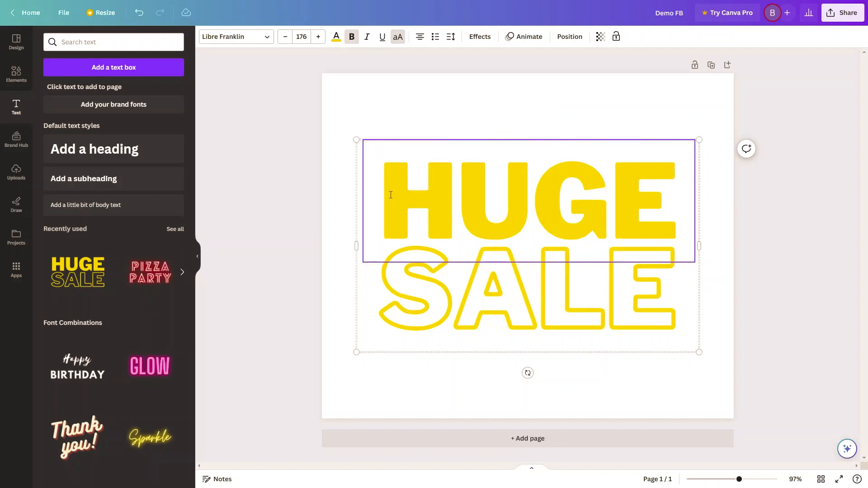
pyautogui.moveTo(390, 194); pyautogui.dragTo(661, 195)
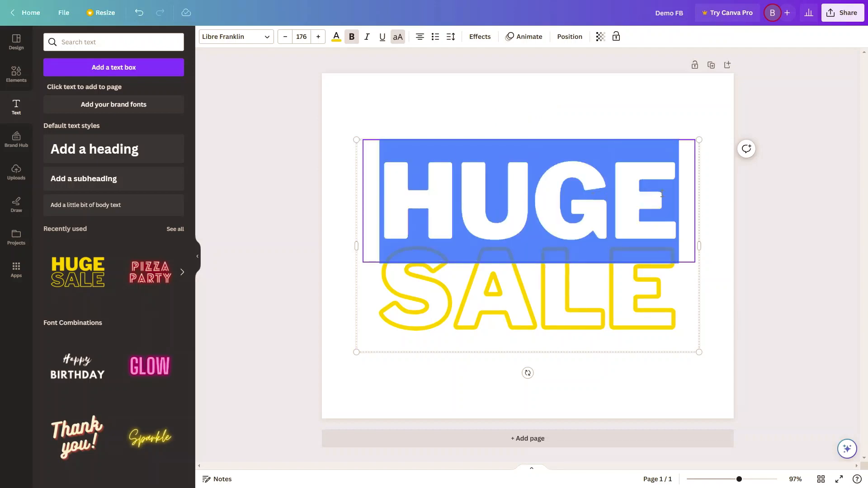
pyautogui.click(339, 40)
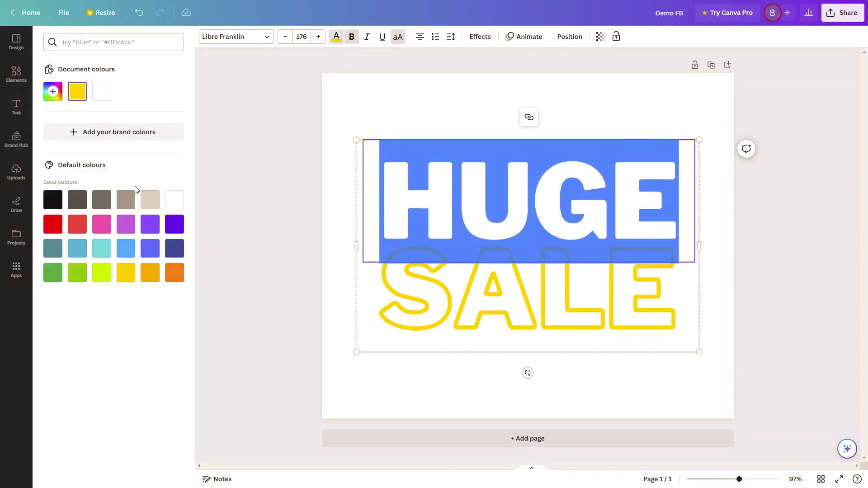
pyautogui.click(174, 272)
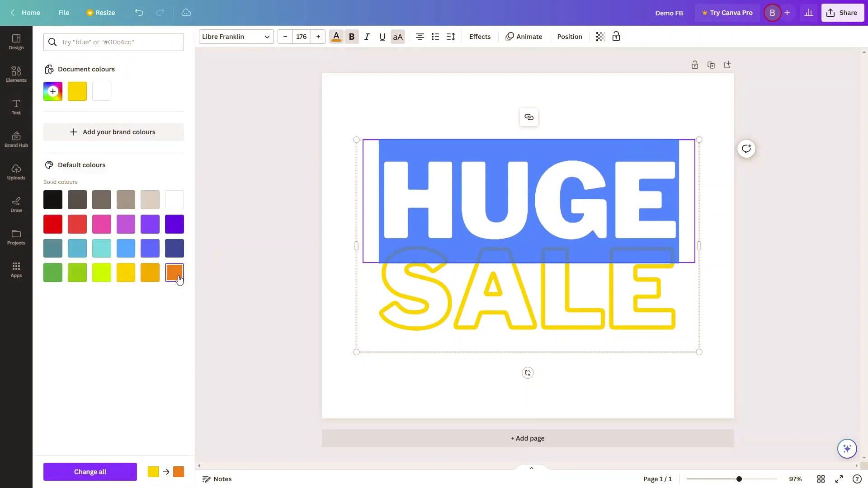
pyautogui.click(109, 226)
pyautogui.click(414, 81)
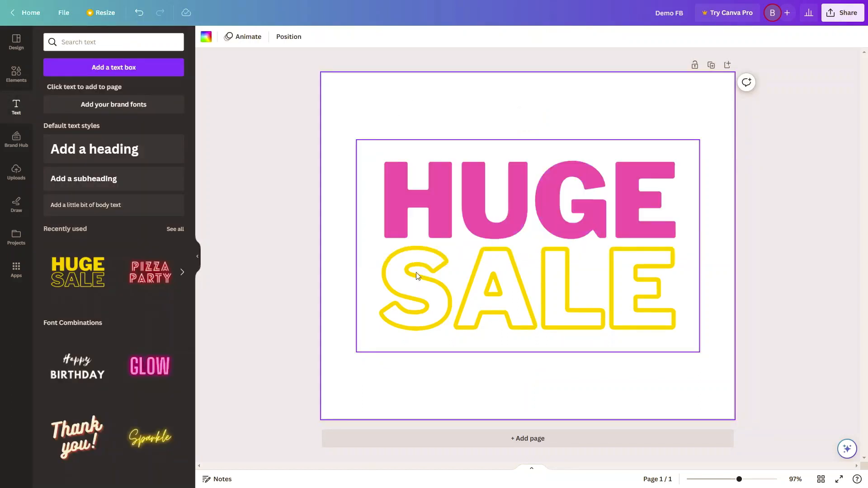
# Apply the Glitch effect to the word SALE and curve its shape with a curve value of 100
pyautogui.click(382, 280)
pyautogui.click(381, 279)
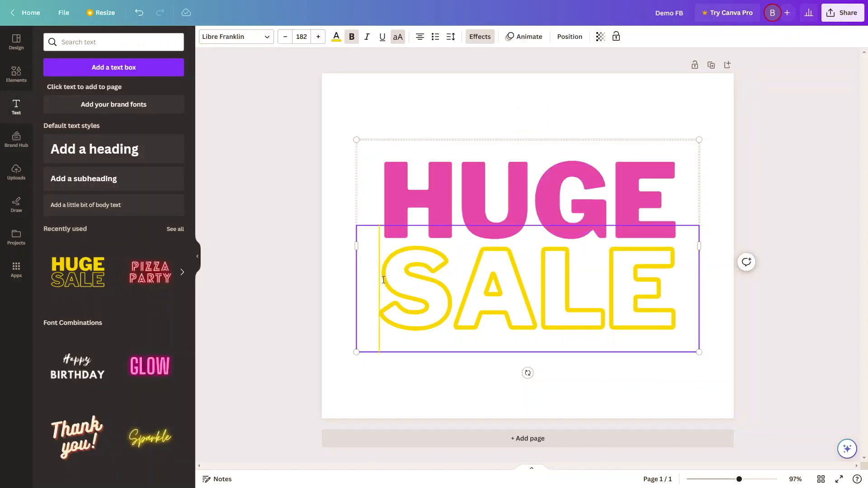
pyautogui.moveTo(381, 279); pyautogui.dragTo(660, 280)
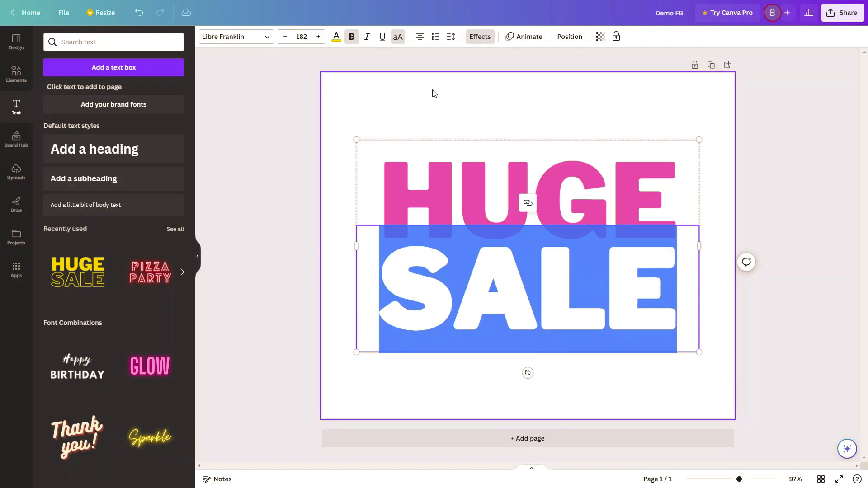
pyautogui.click(479, 36)
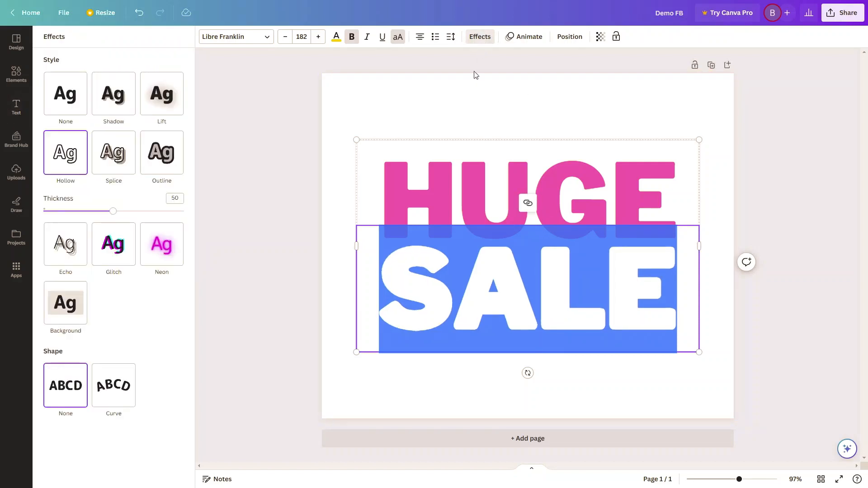
pyautogui.click(116, 259)
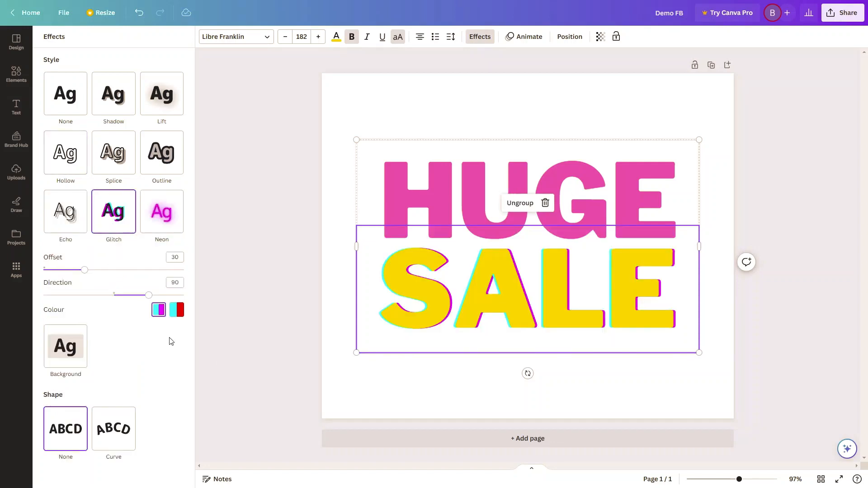
pyautogui.click(121, 438)
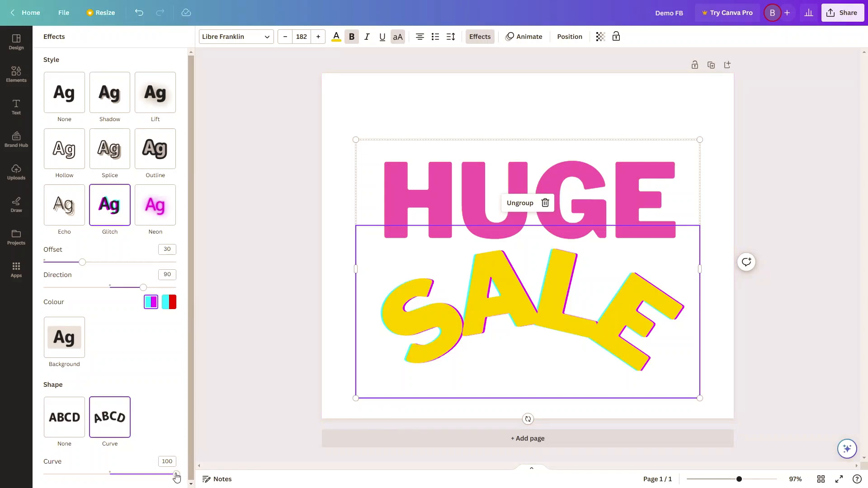
pyautogui.moveTo(176, 474)
pyautogui.mouseDown()
pyautogui.moveTo(128, 475)
pyautogui.moveTo(175, 480)
pyautogui.moveTo(144, 480)
pyautogui.moveTo(184, 479)
pyautogui.moveTo(192, 470)
pyautogui.mouseUp()
# Try the yellow document colour as the page background and undo the change
pyautogui.click(524, 107)
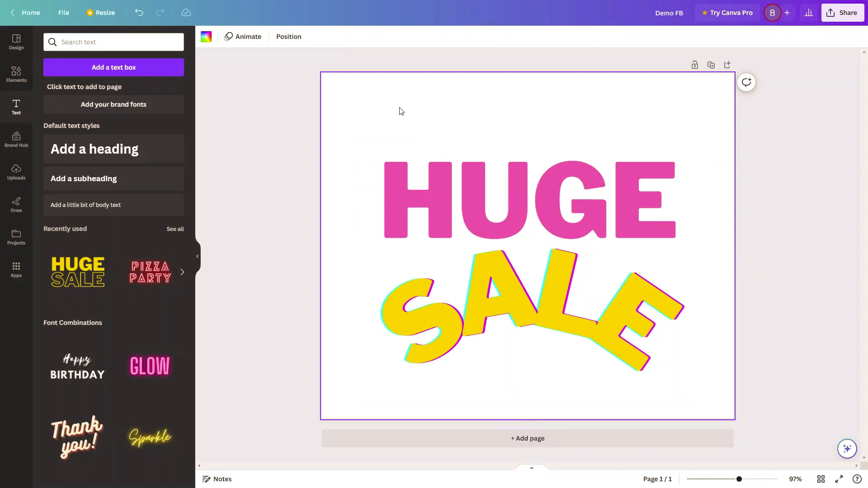
pyautogui.click(205, 38)
pyautogui.click(103, 92)
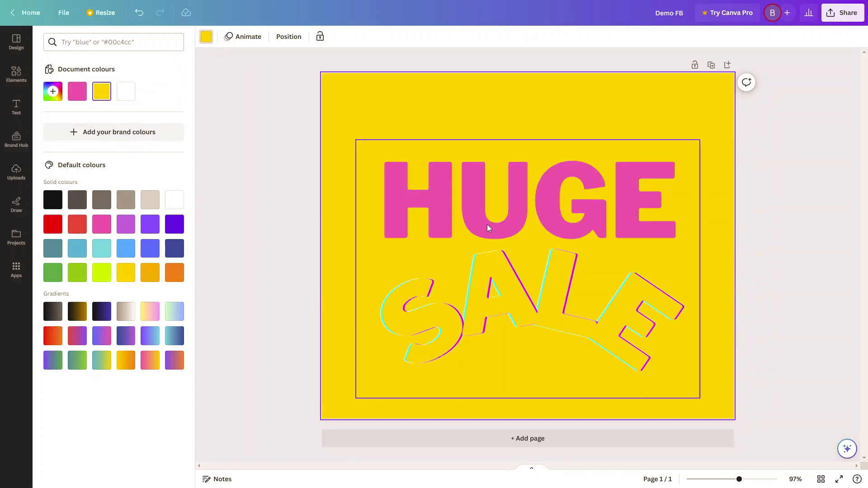
pyautogui.hotkey('ctrl', 'z')
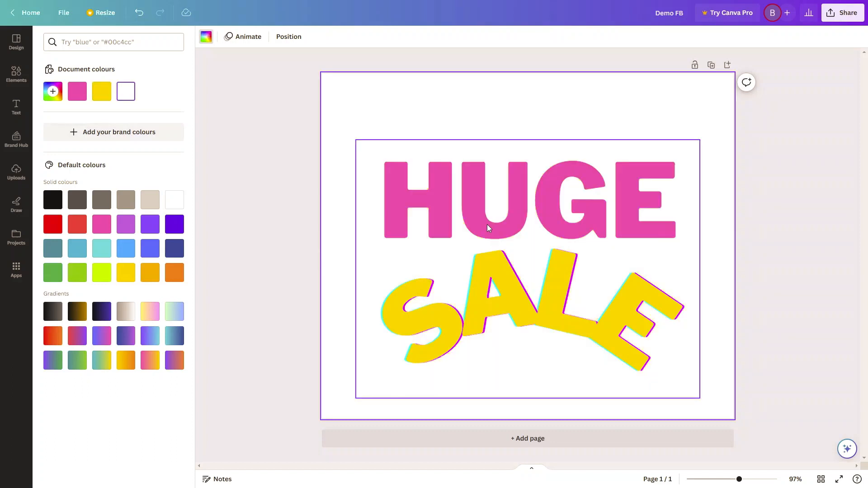
# Delete the HUGE and SALE texts so that the page is blank
pyautogui.click(442, 158)
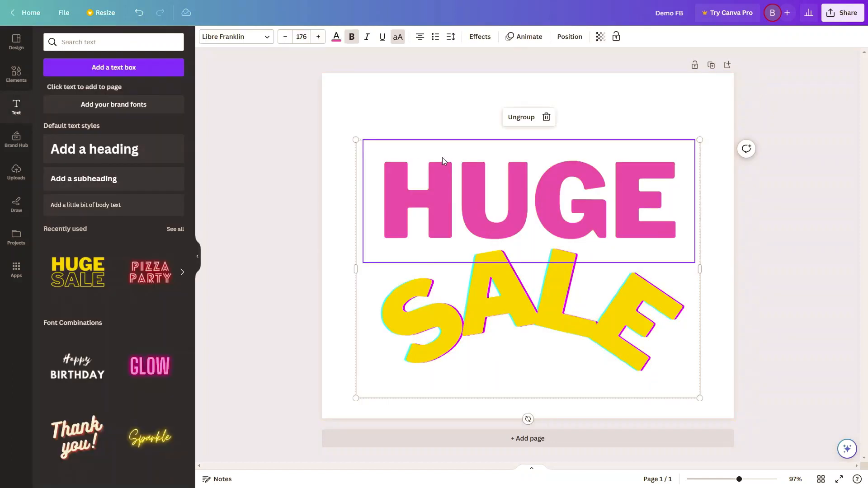
pyautogui.press('Delete')
pyautogui.click(492, 281)
pyautogui.press('Delete')
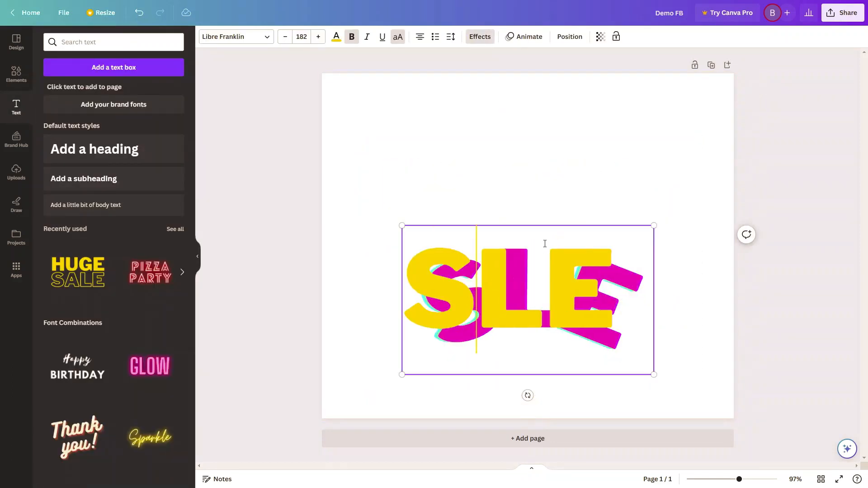
pyautogui.click(549, 228)
pyautogui.press('Delete')
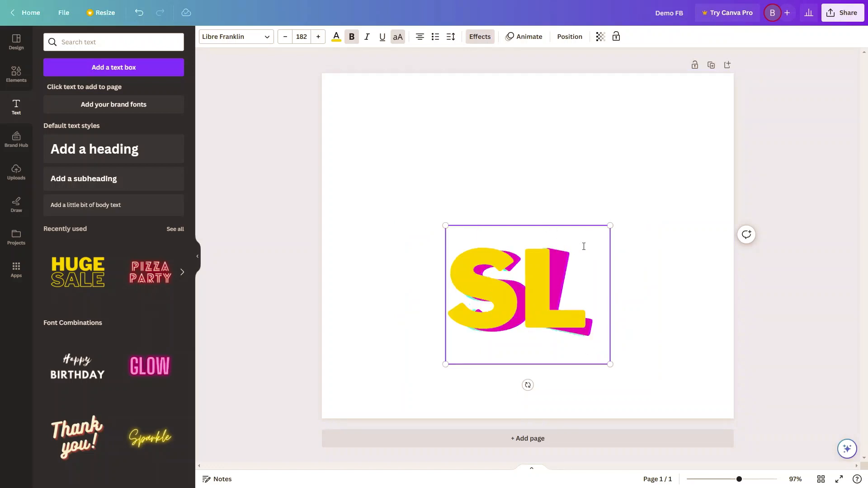
pyautogui.click(593, 228)
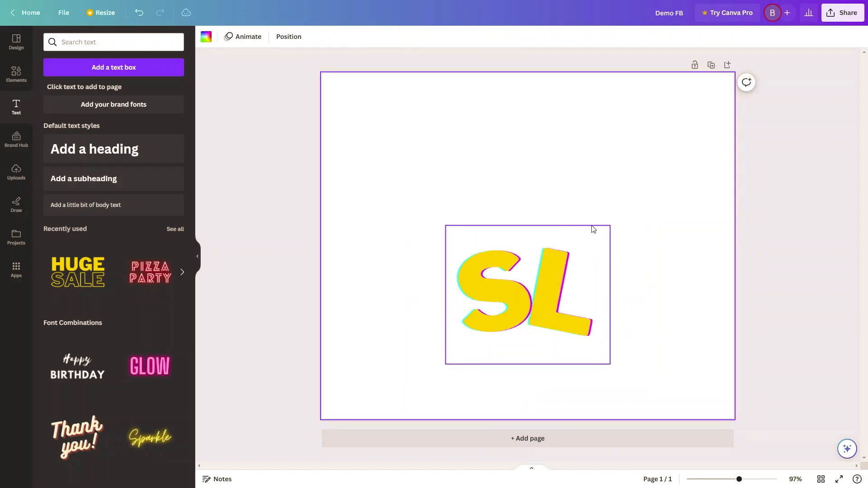
pyautogui.click(594, 299)
pyautogui.doubleClick(532, 289)
pyautogui.press('BackSpace')
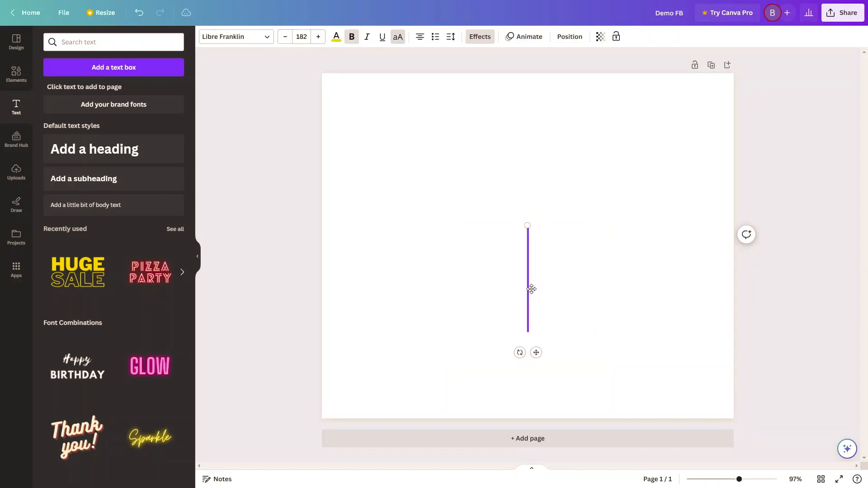
pyautogui.click(532, 289)
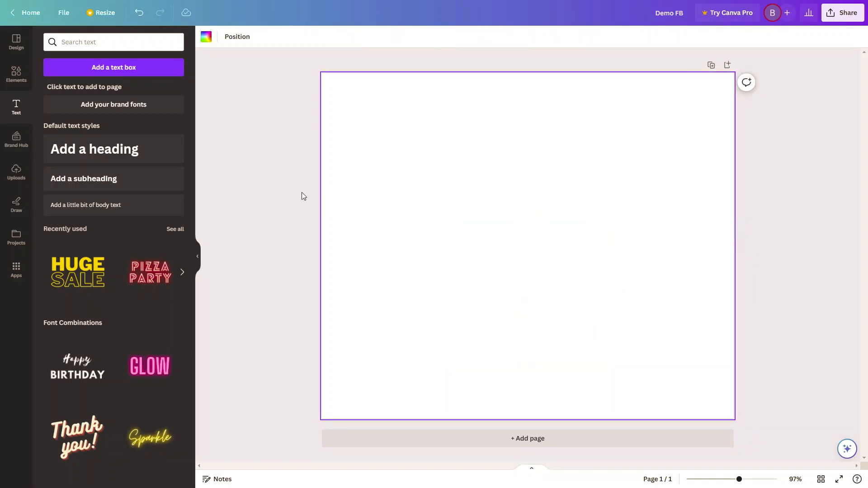
# Look through the ready-made font combinations in the text library
pyautogui.scroll(-5, 110, 349)
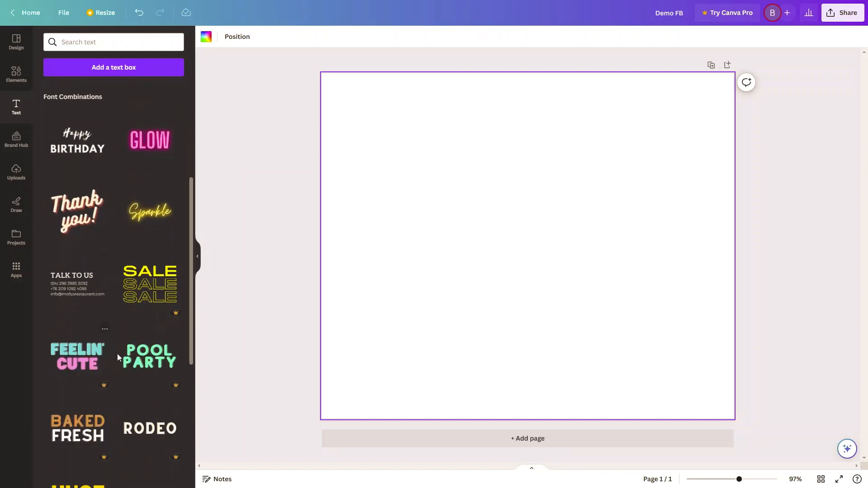
pyautogui.scroll(-7, 148, 360)
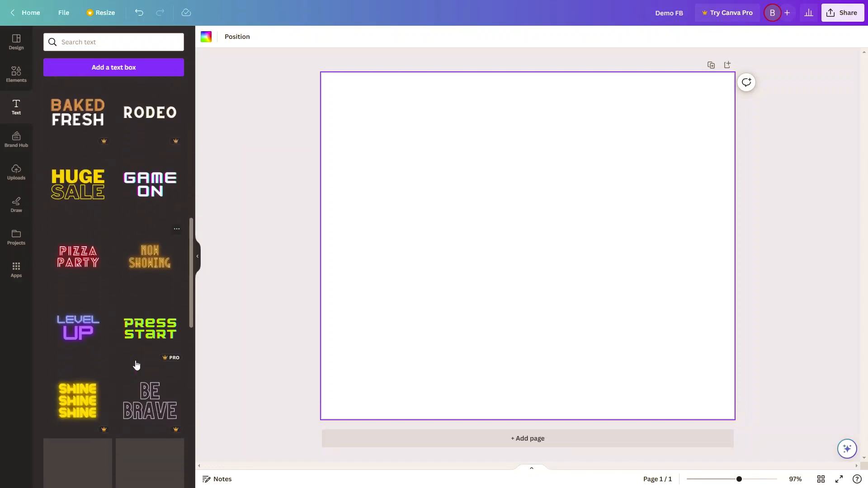
pyautogui.scroll(3, 135, 363)
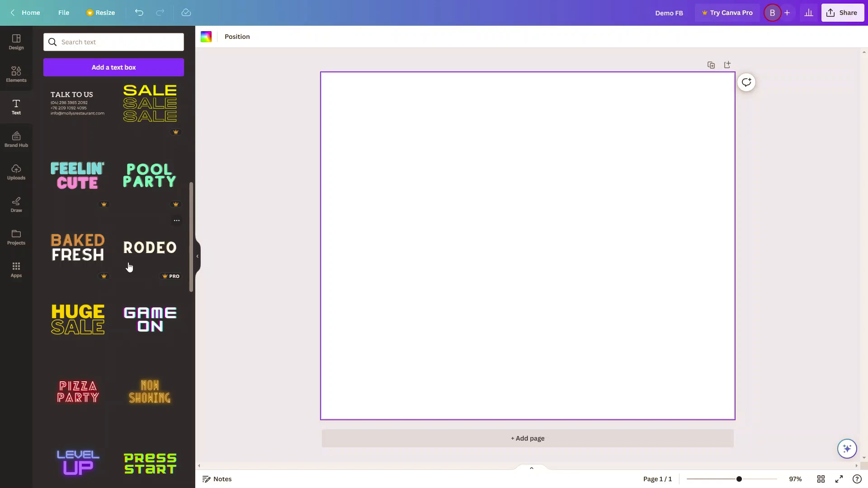
pyautogui.scroll(-3, 106, 355)
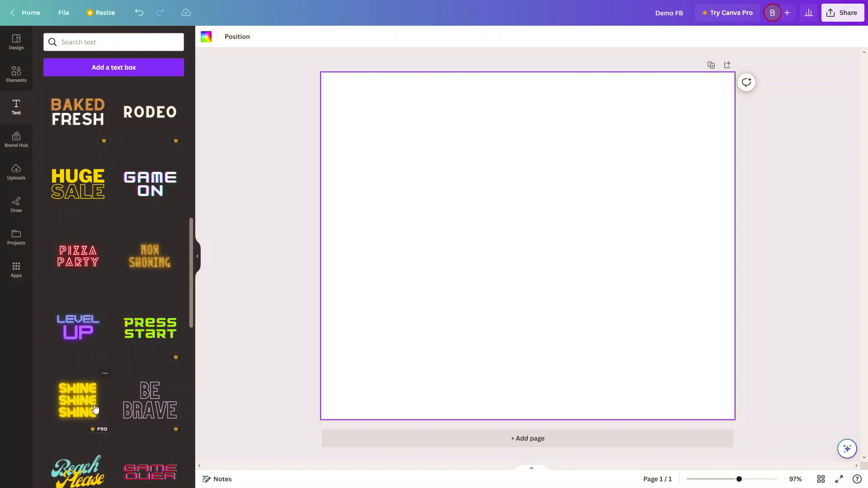
pyautogui.scroll(-4, 125, 271)
pyautogui.scroll(9, 125, 277)
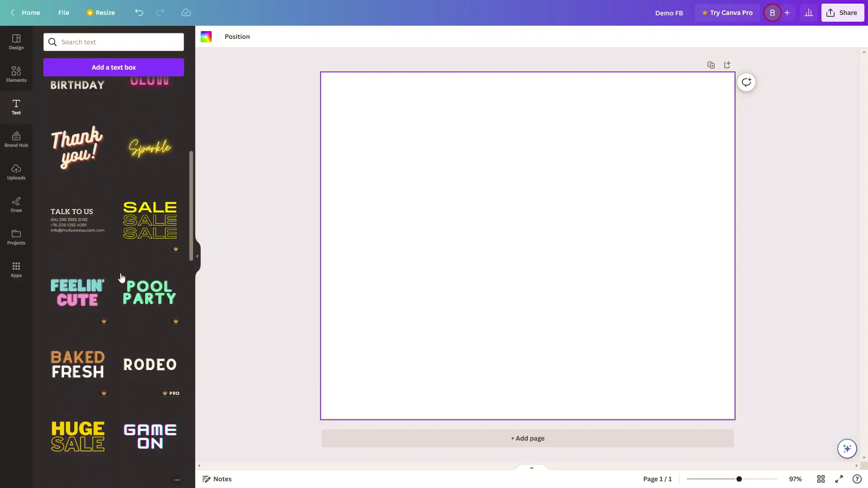
pyautogui.scroll(6, 120, 276)
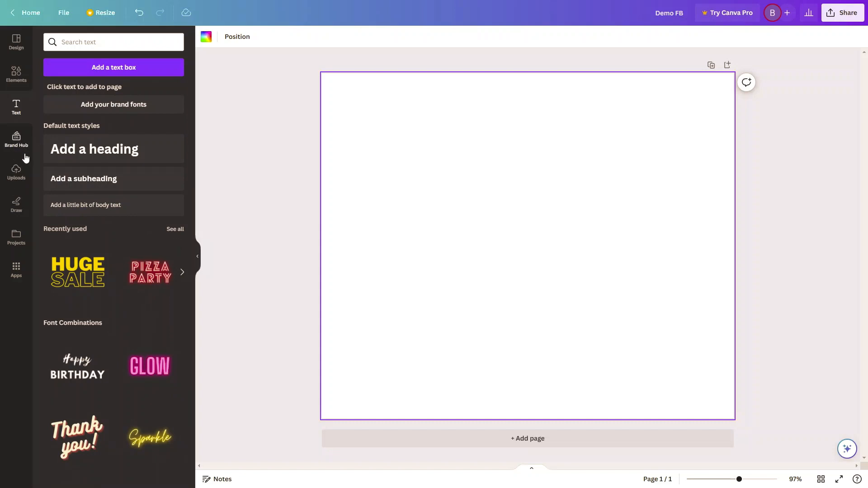
# Look at the uploaded images, drawing tools, saved projects and available apps
pyautogui.click(18, 175)
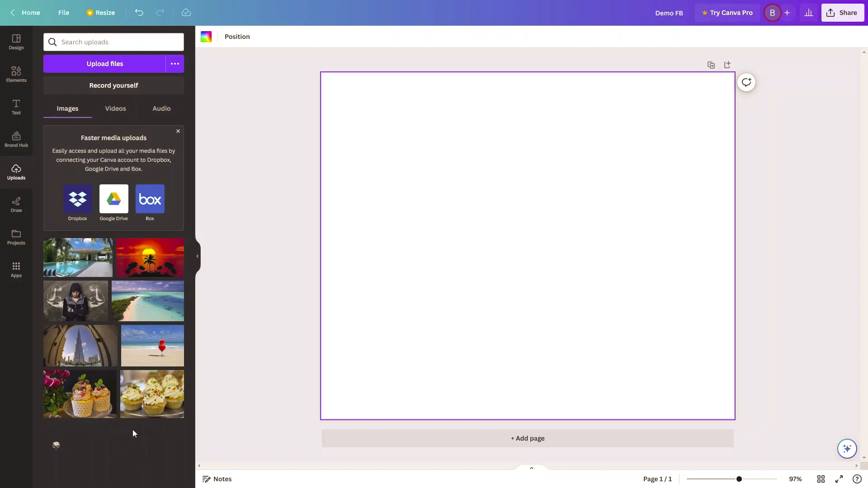
pyautogui.click(17, 206)
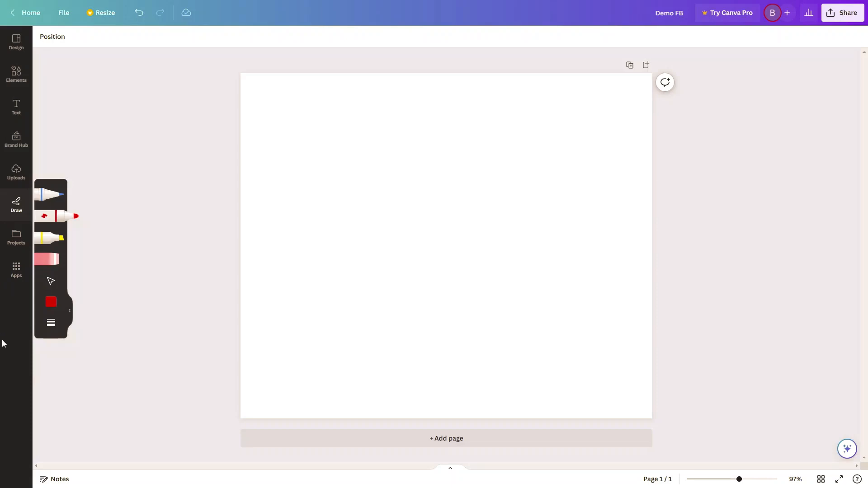
pyautogui.click(18, 238)
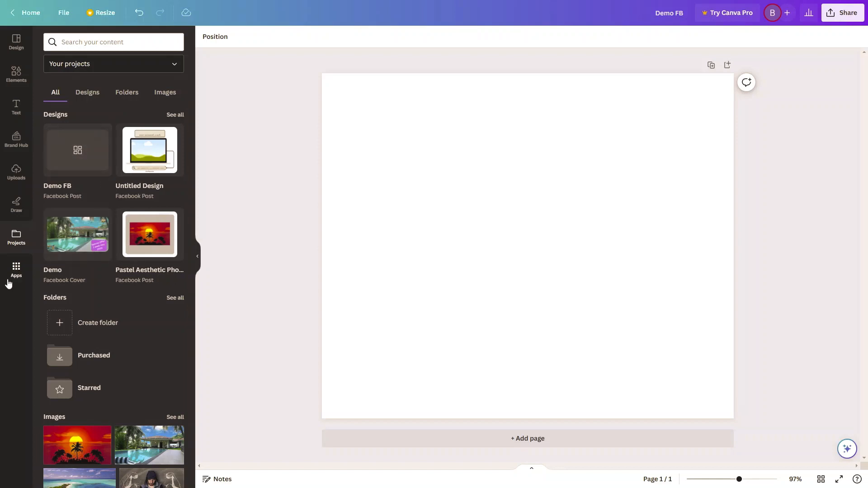
pyautogui.click(17, 269)
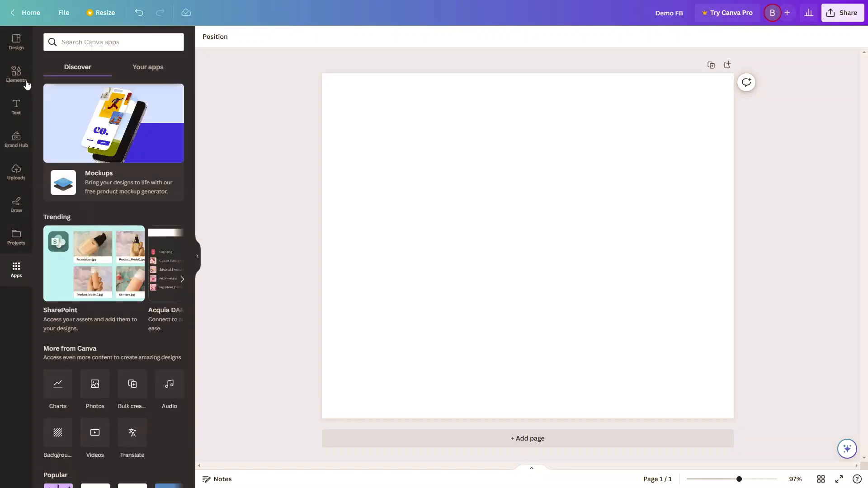
# Search the design templates for "food" and look through the results
pyautogui.click(17, 44)
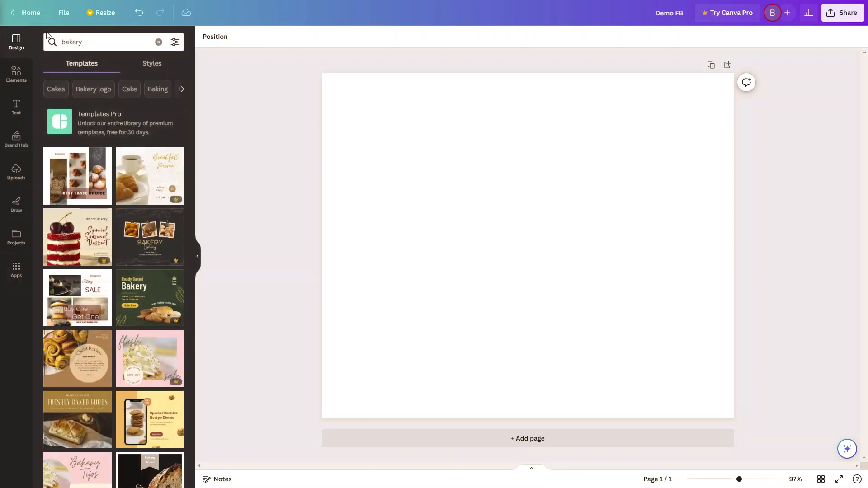
pyautogui.click(100, 42)
pyautogui.moveTo(99, 42); pyautogui.dragTo(53, 42)
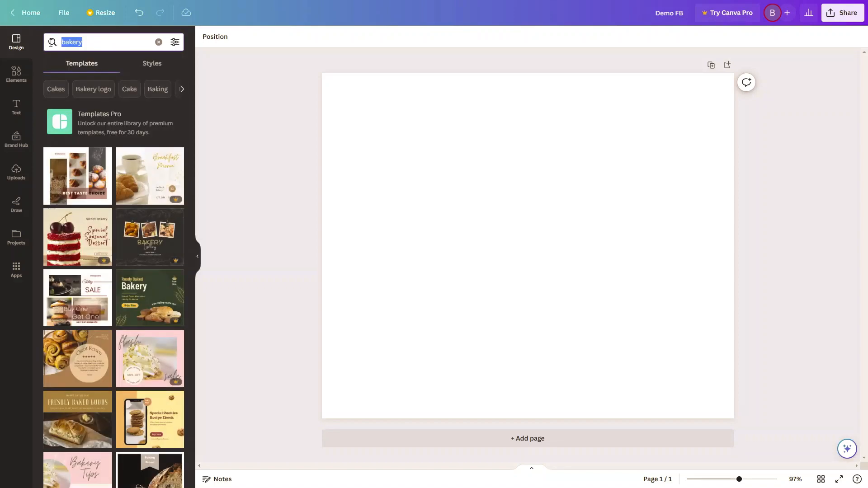
pyautogui.write('food')
pyautogui.press('Return')
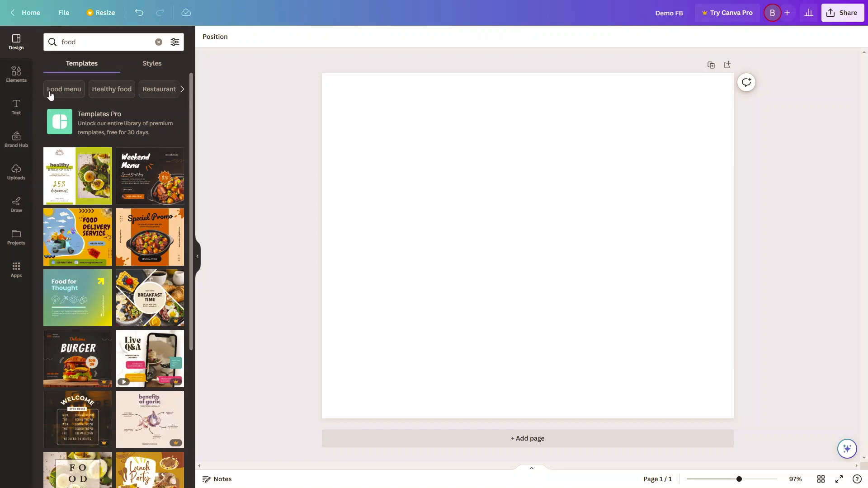
pyautogui.scroll(-5, 98, 177)
pyautogui.scroll(-3, 98, 177)
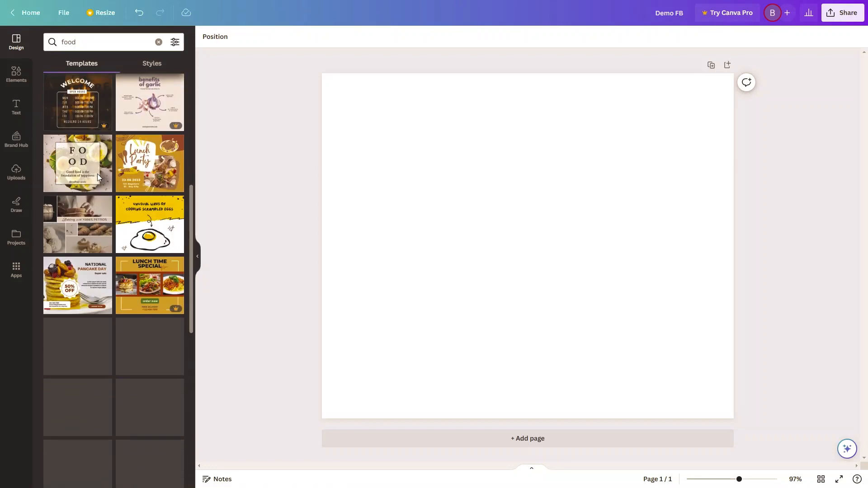
pyautogui.scroll(8, 96, 174)
# Search the templates for "burger" and apply the blue Delicious Beef Burger template to the page
pyautogui.click(91, 39)
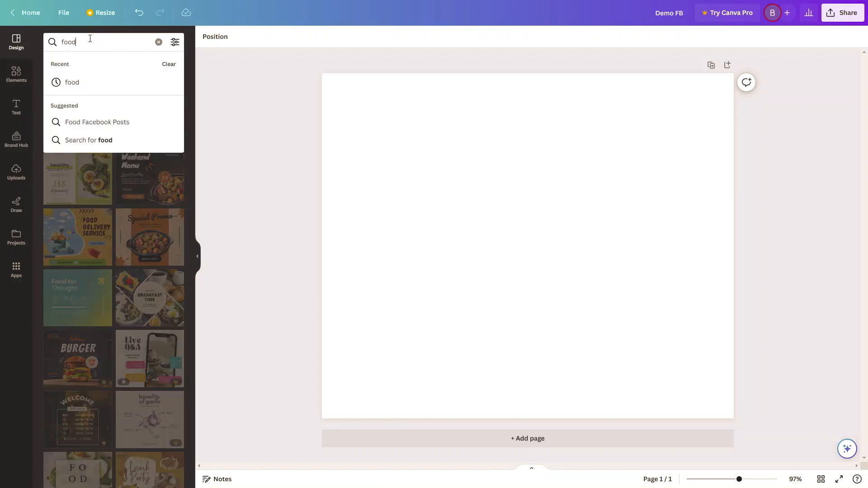
pyautogui.write('burger')
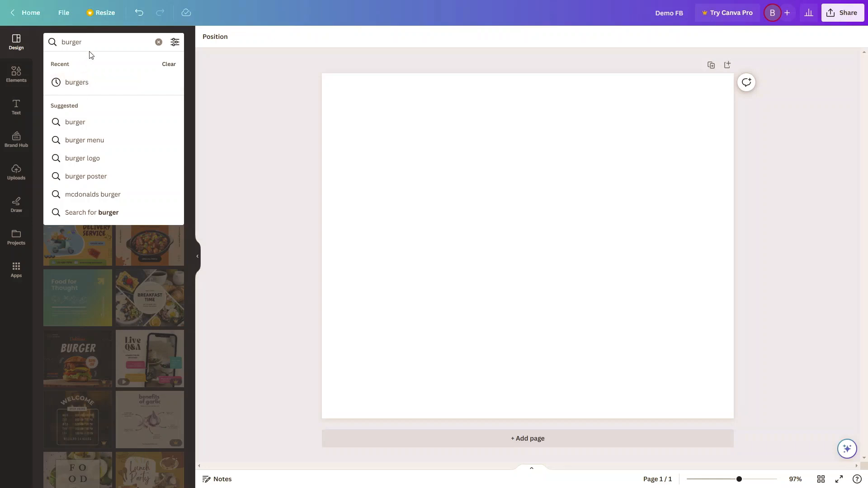
pyautogui.press('Return')
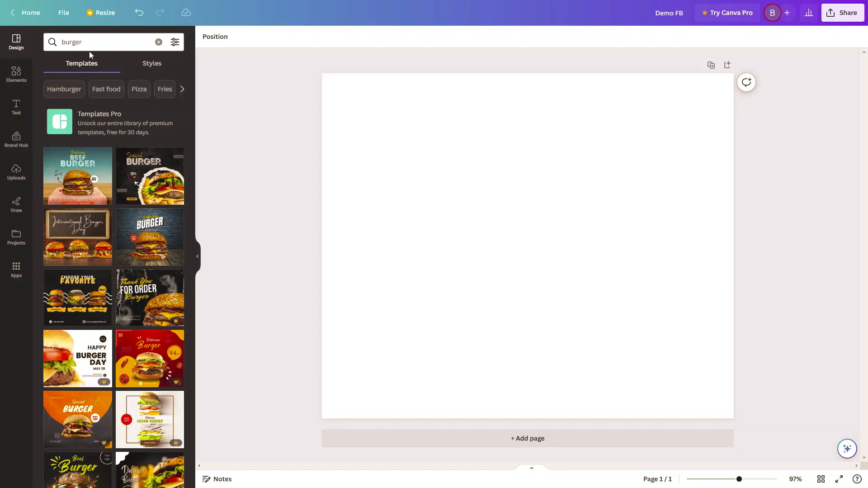
pyautogui.click(71, 190)
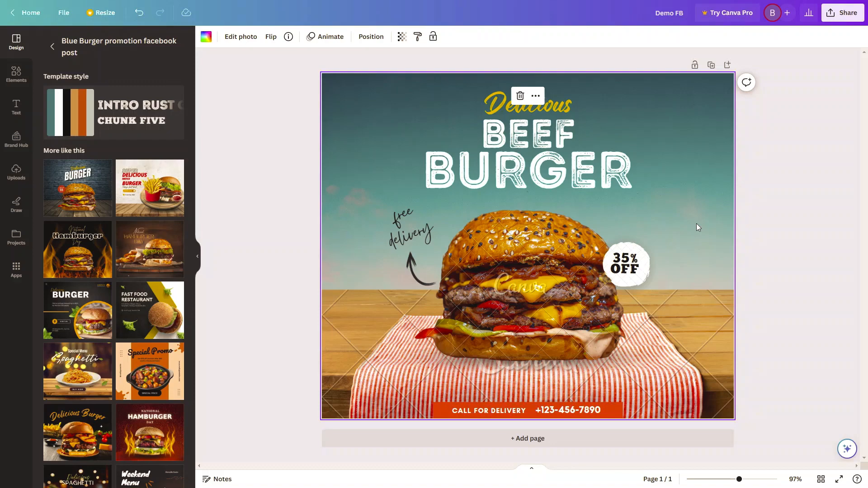
# Search the elements library for "fries" and look through the photo results
pyautogui.click(12, 76)
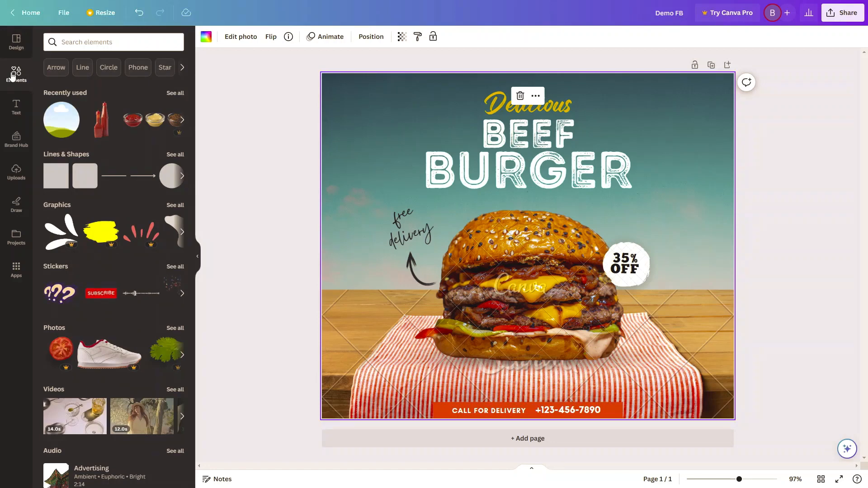
pyautogui.click(95, 39)
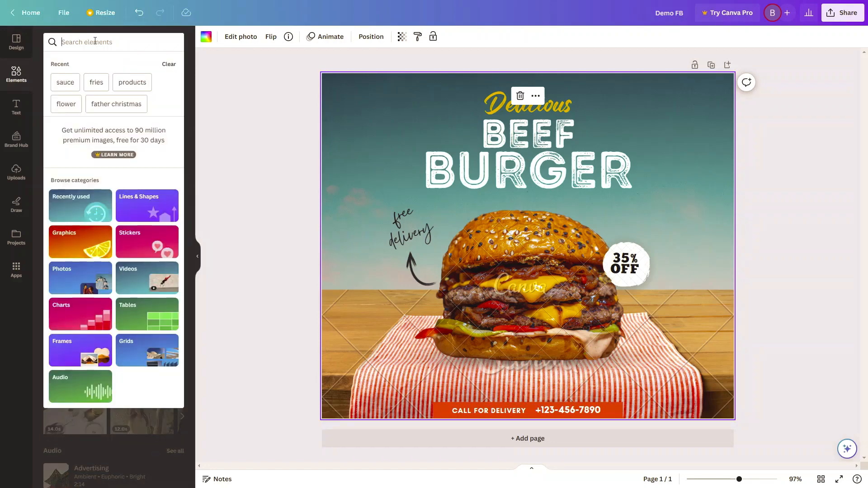
pyautogui.write('fries')
pyautogui.press('Return')
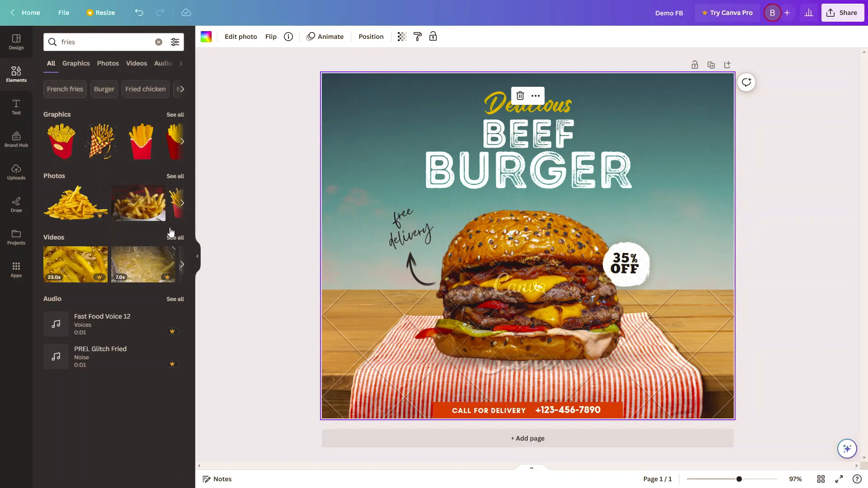
pyautogui.click(182, 204)
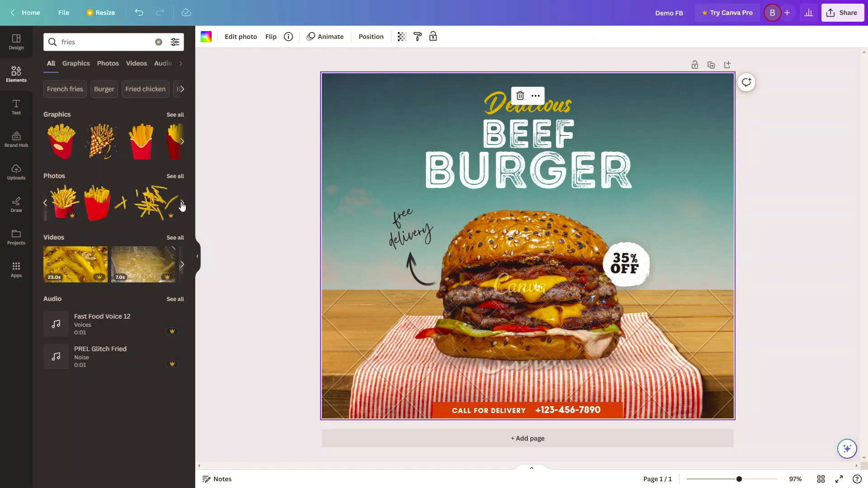
pyautogui.click(182, 204)
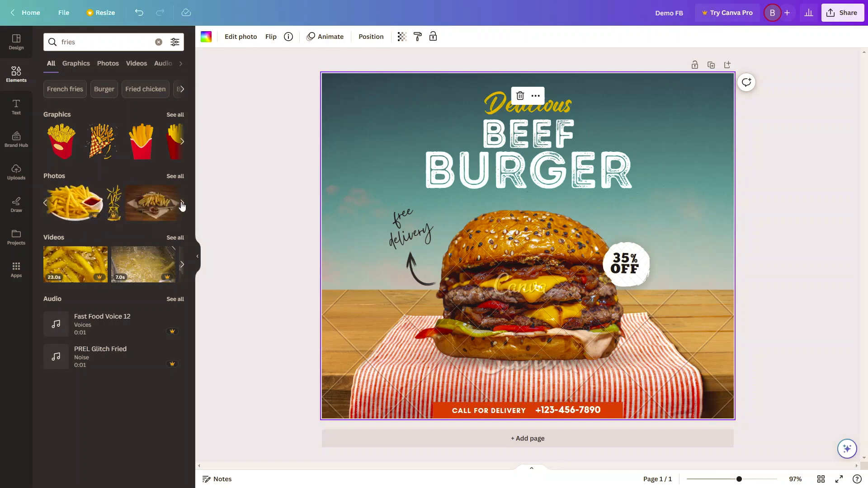
pyautogui.click(183, 204)
pyautogui.click(182, 205)
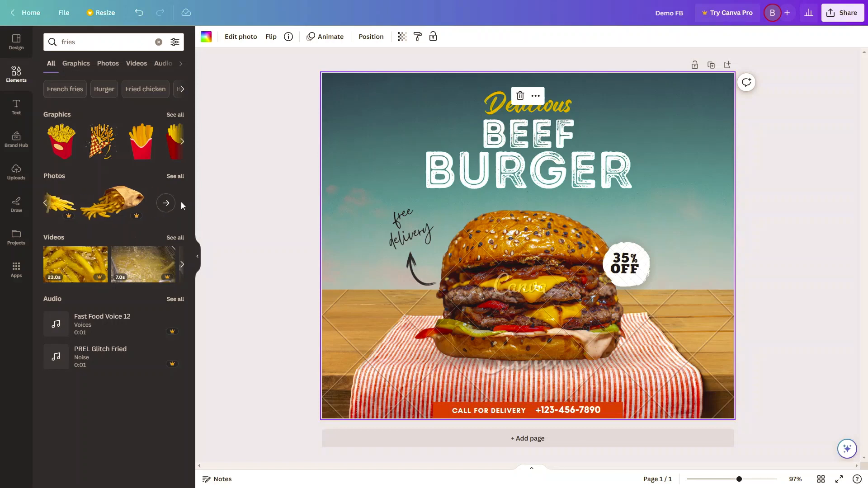
pyautogui.click(43, 204)
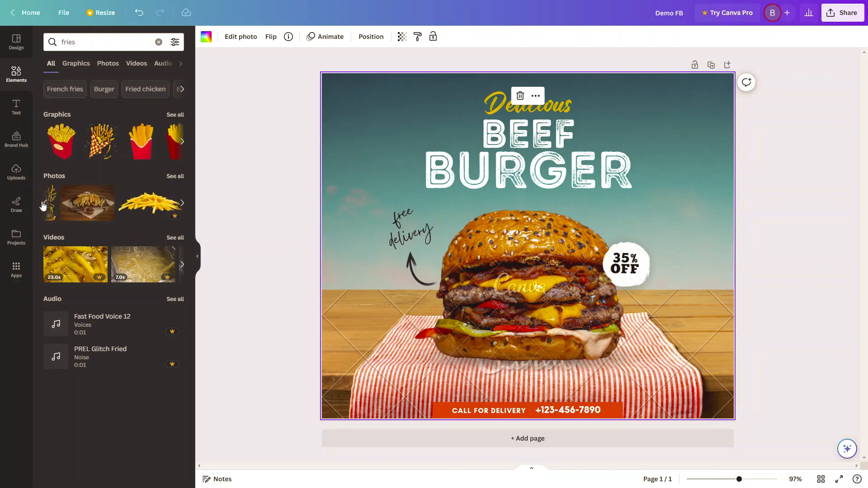
pyautogui.click(43, 204)
pyautogui.click(43, 204)
pyautogui.click(43, 204)
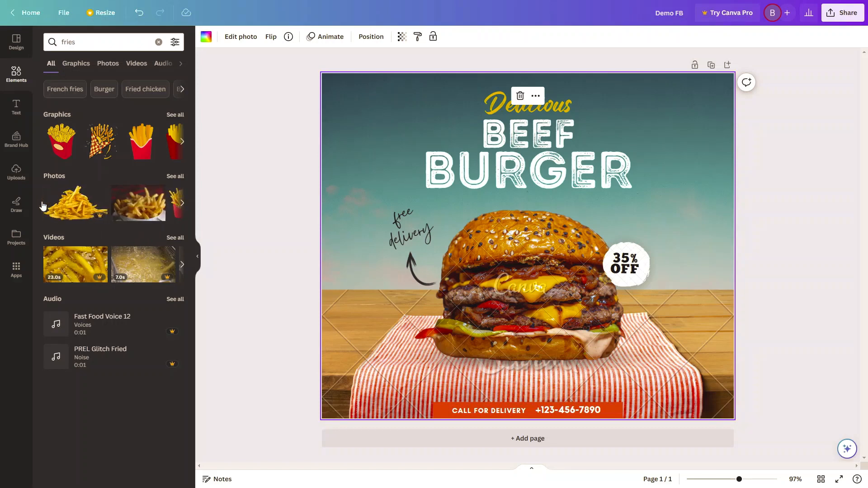
# Add the photo of piled fries to the page, slightly reduced and placed on the table to the right of the burger
pyautogui.click(70, 211)
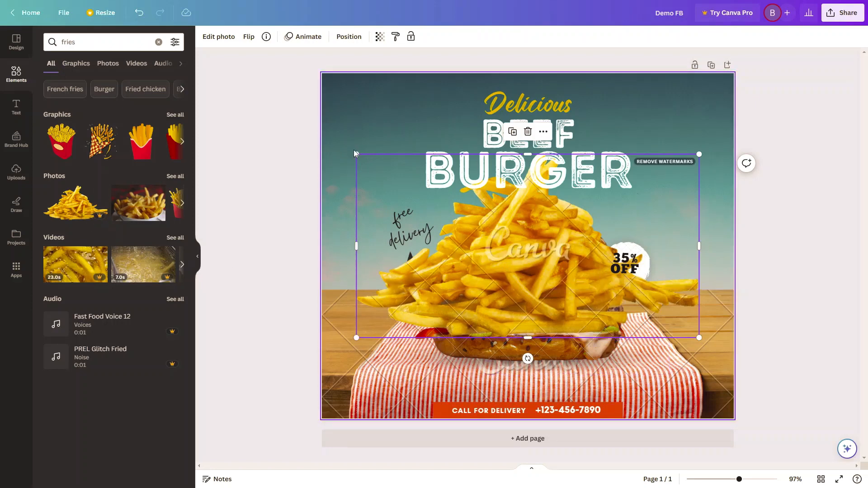
pyautogui.moveTo(356, 154); pyautogui.dragTo(386, 170)
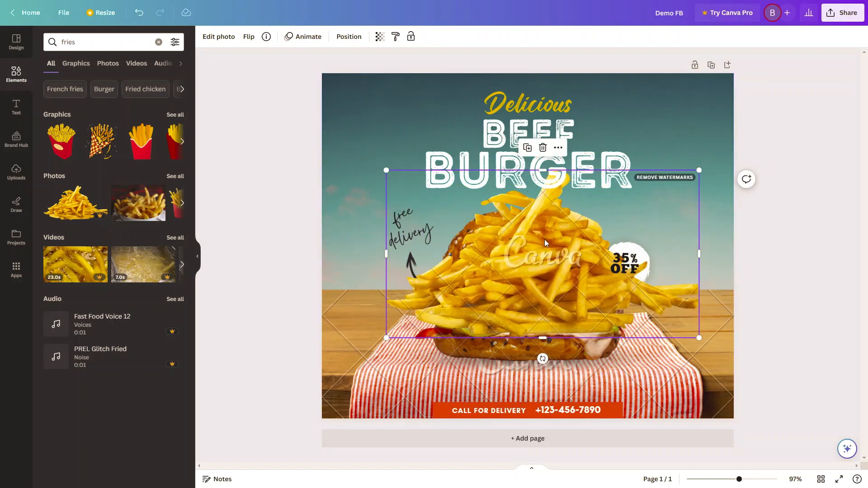
pyautogui.moveTo(544, 235); pyautogui.dragTo(667, 263)
pyautogui.click(276, 171)
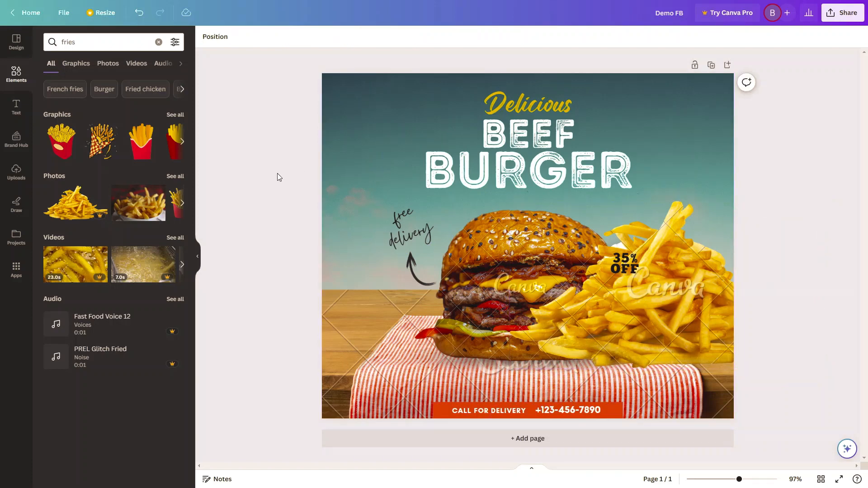
# Send the fries photo one layer backward
pyautogui.click(665, 265)
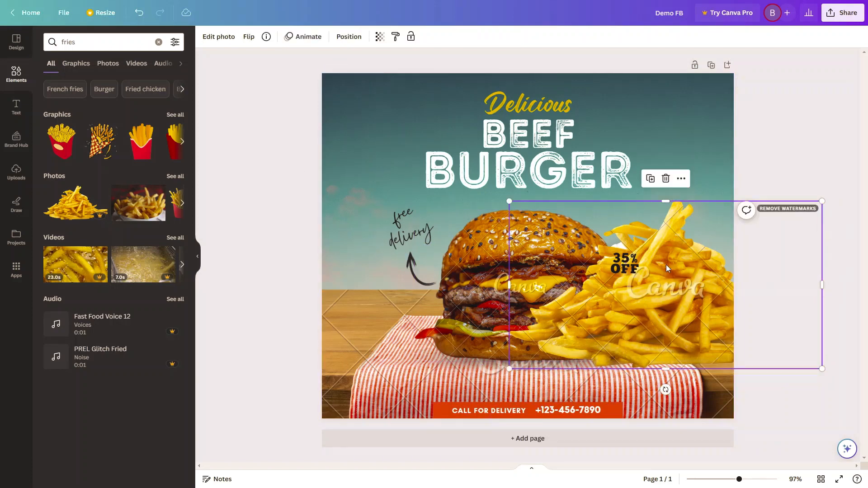
pyautogui.rightClick(667, 264)
pyautogui.moveTo(706, 334)
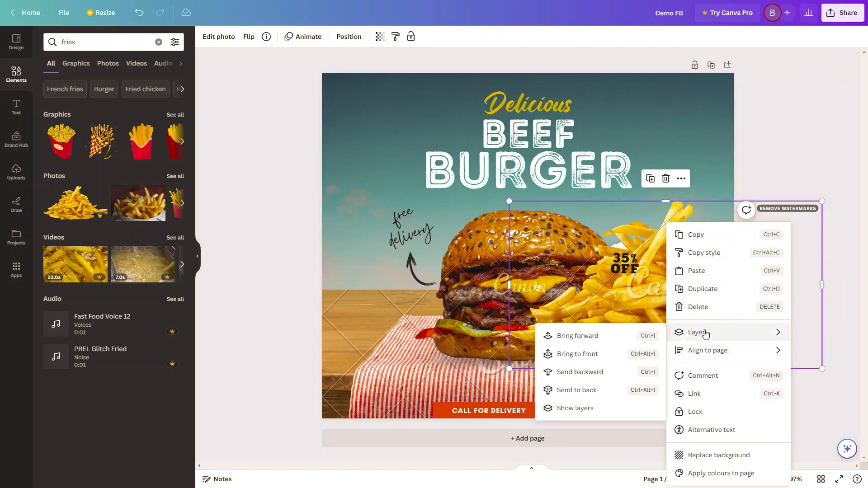
pyautogui.click(582, 372)
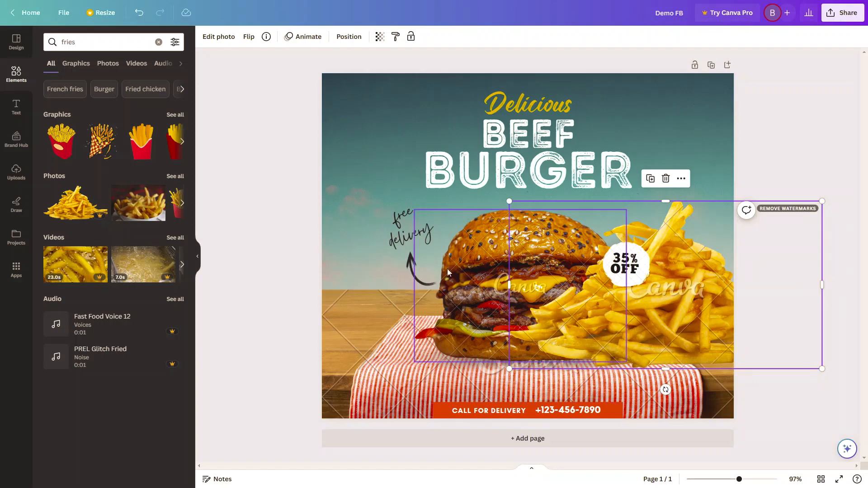
# Bring the burger photo one layer forward, and finally to the very front so it overlaps the fries
pyautogui.click(474, 254)
pyautogui.rightClick(488, 250)
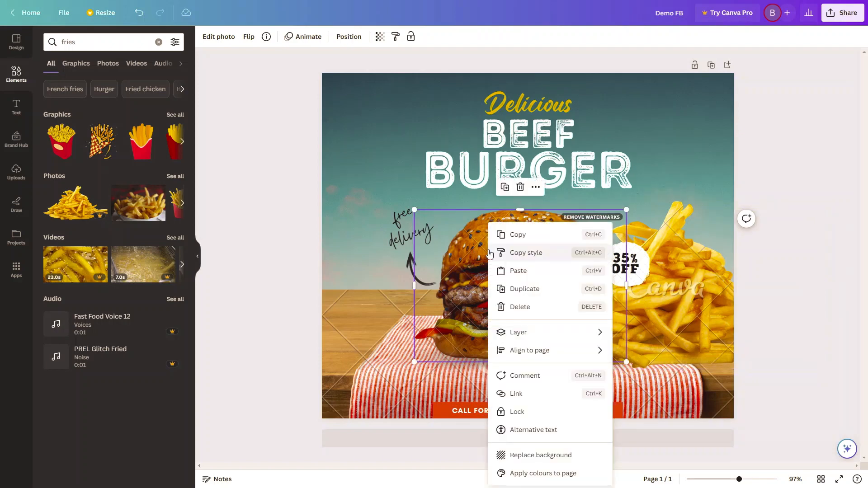
pyautogui.moveTo(539, 337)
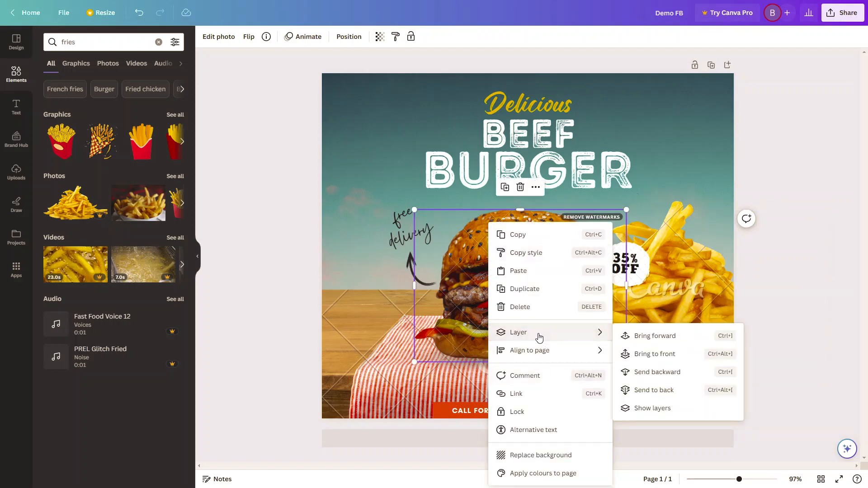
pyautogui.click(660, 335)
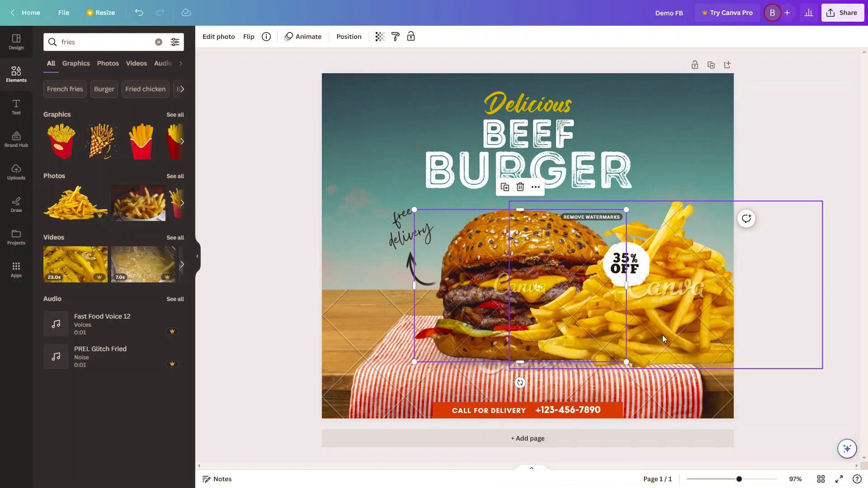
pyautogui.rightClick(467, 256)
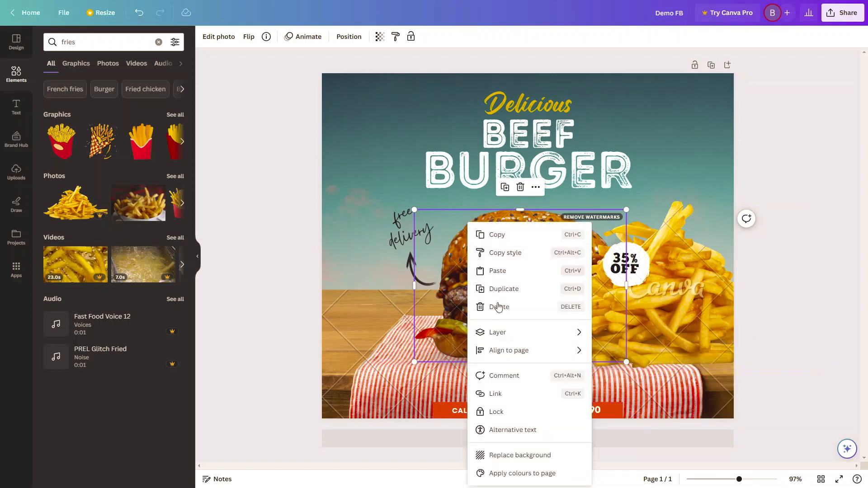
pyautogui.moveTo(512, 335)
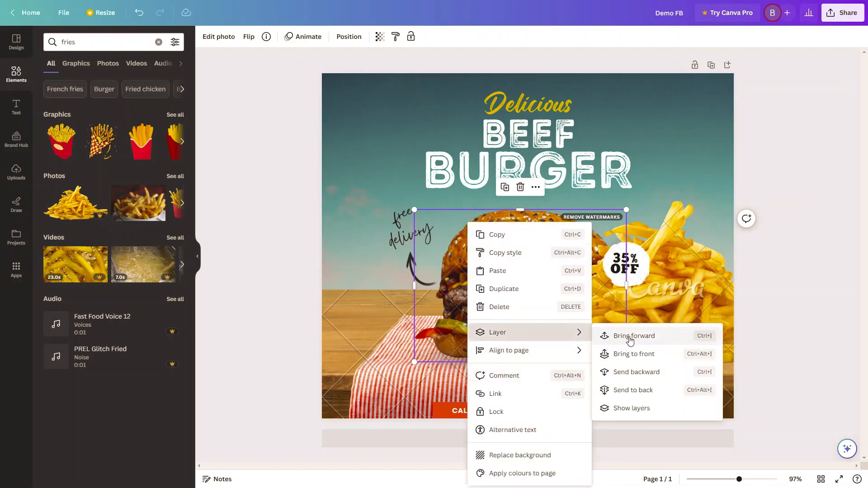
pyautogui.click(632, 355)
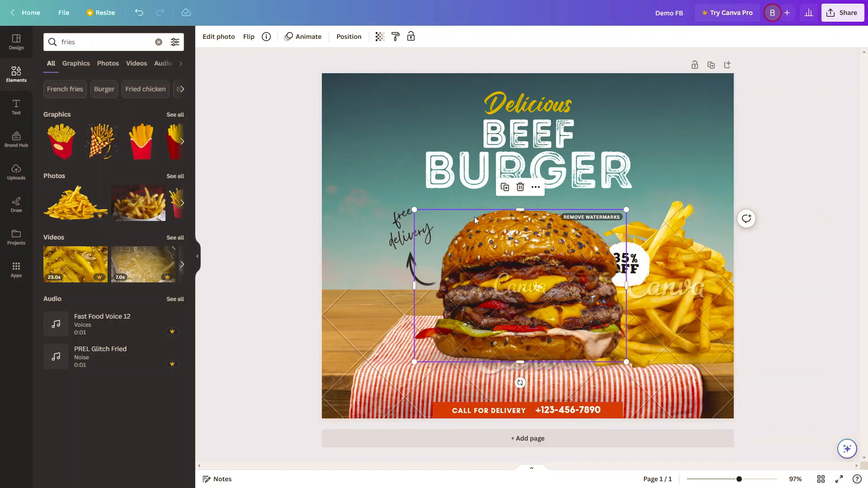
pyautogui.click(303, 163)
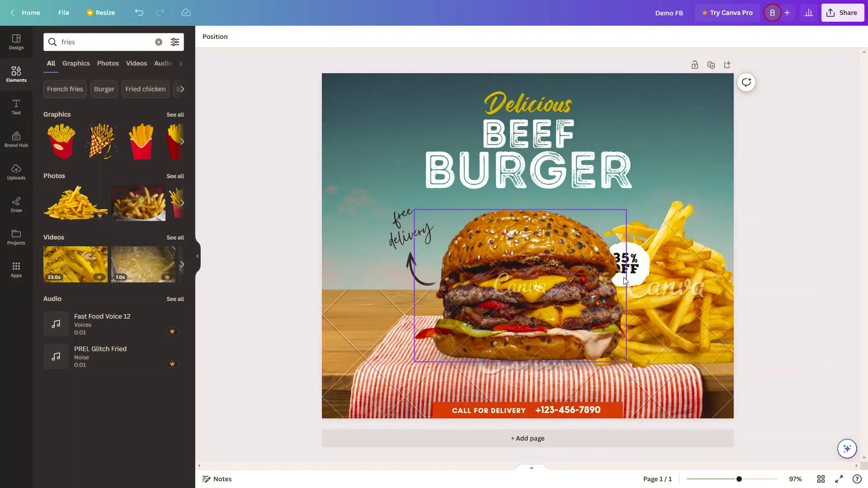
# Move the white round badge up to the burger's upper-right edge and centre both lines of the 35% OFF text on it
pyautogui.click(637, 254)
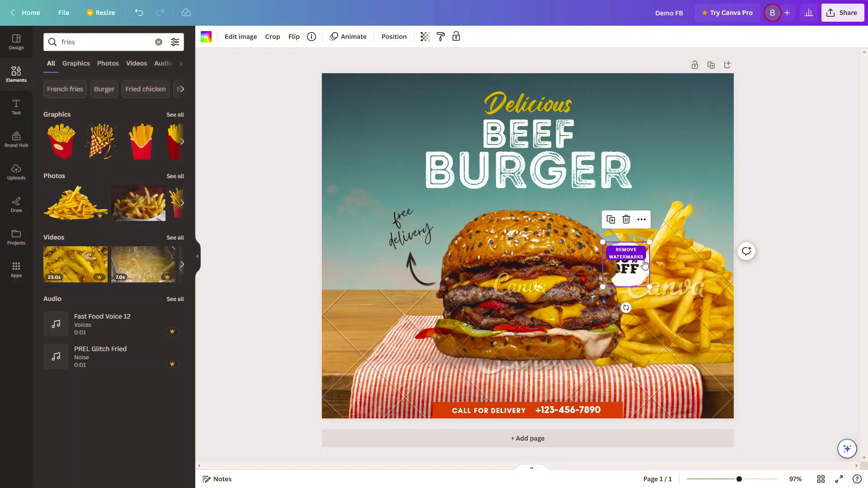
pyautogui.moveTo(647, 267); pyautogui.dragTo(631, 224)
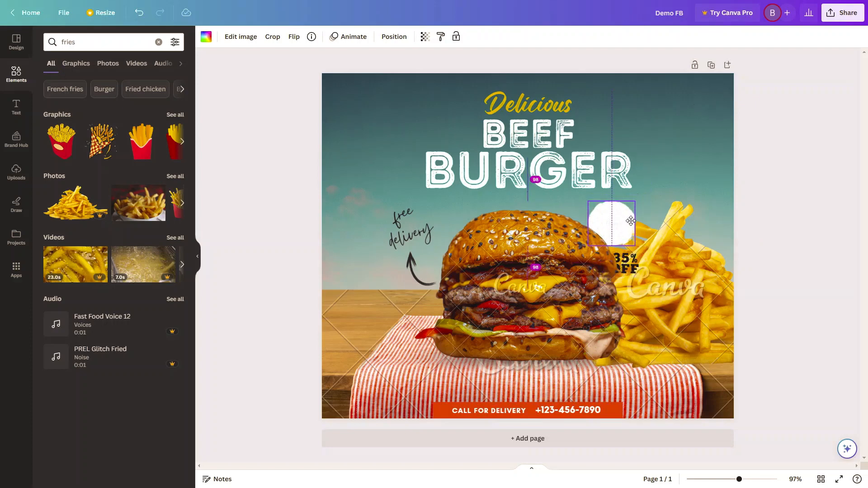
pyautogui.click(631, 269)
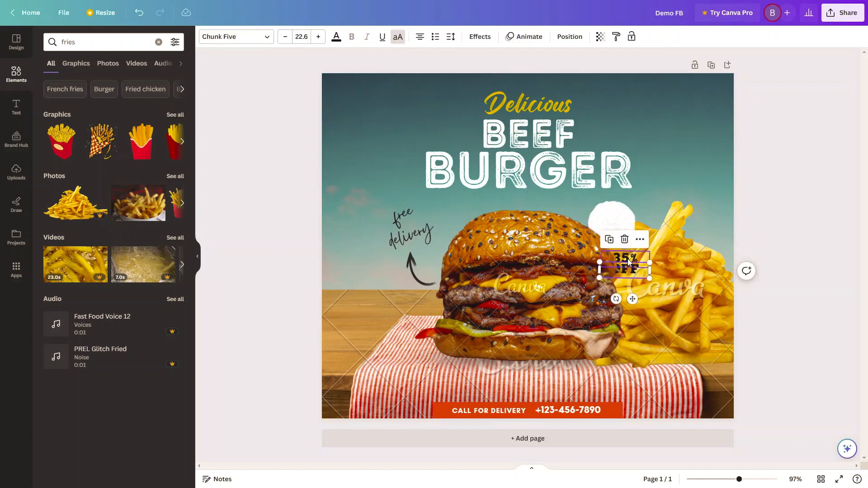
pyautogui.click(627, 258)
pyautogui.keyDown('shift'); pyautogui.click(632, 269); pyautogui.keyUp('shift')
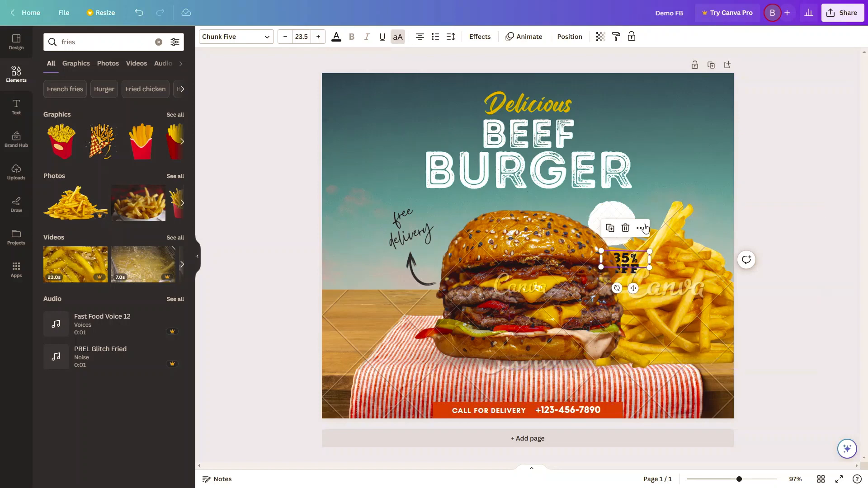
pyautogui.click(698, 159)
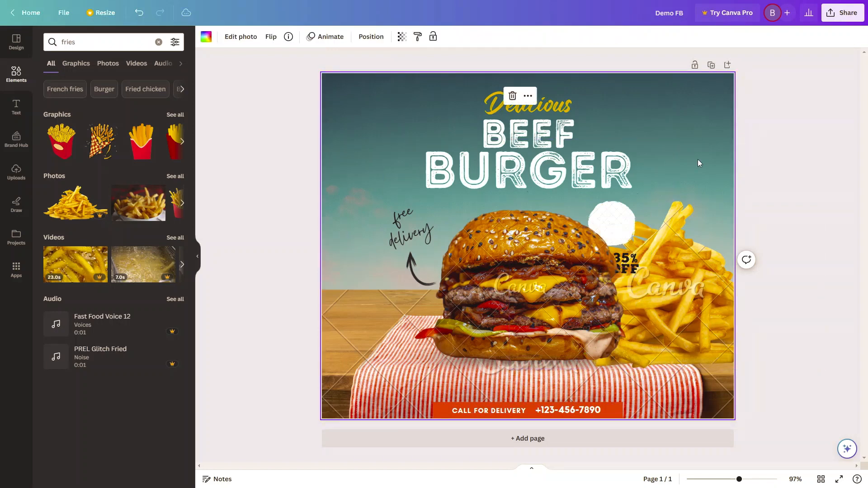
pyautogui.click(634, 262)
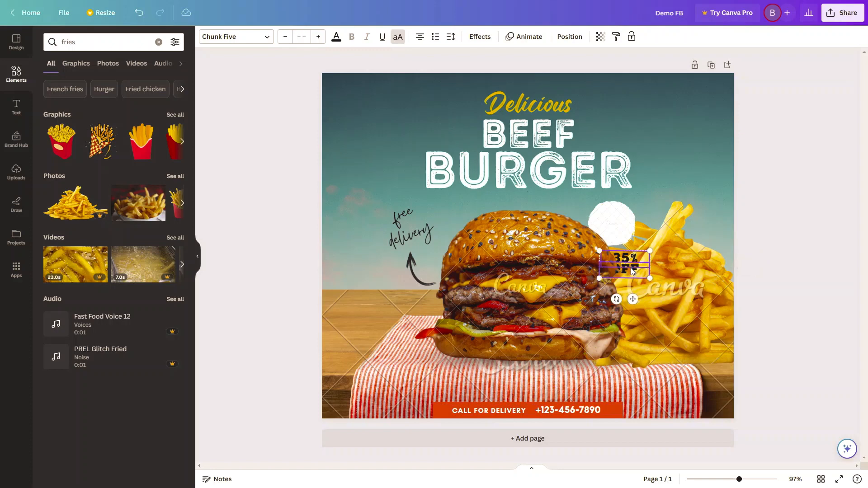
pyautogui.keyDown('shift'); pyautogui.click(632, 270); pyautogui.keyUp('shift')
pyautogui.moveTo(632, 270); pyautogui.dragTo(618, 228)
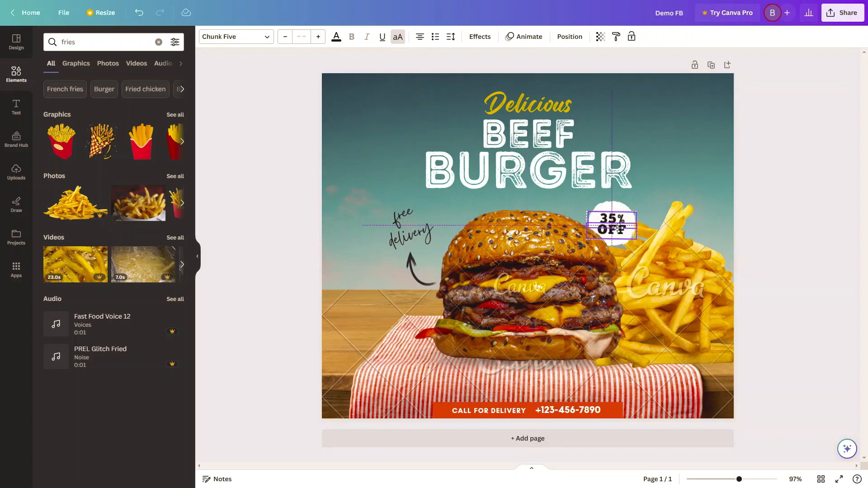
pyautogui.moveTo(618, 228); pyautogui.dragTo(618, 228)
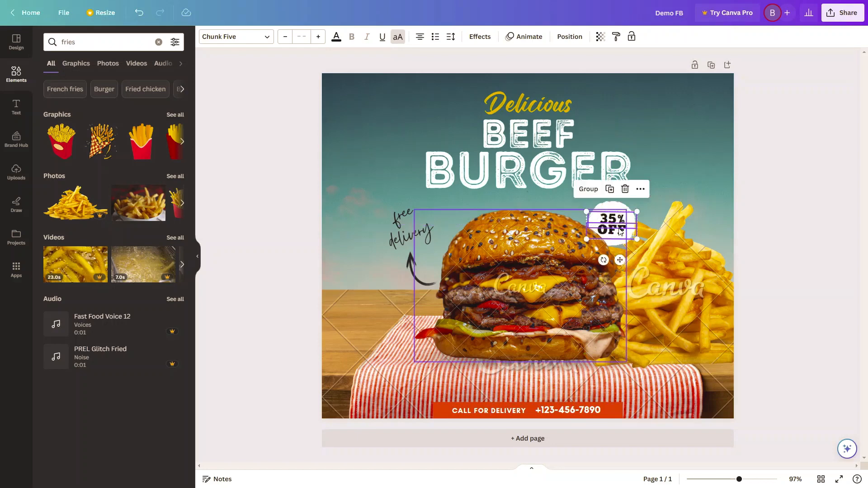
# Shift the fries photo slightly up and to the left, closer behind the burger
pyautogui.click(701, 157)
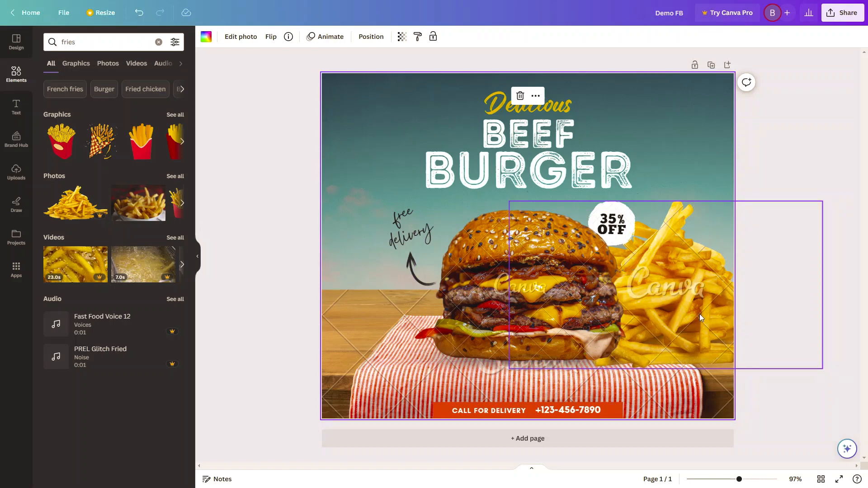
pyautogui.moveTo(682, 306); pyautogui.dragTo(667, 296)
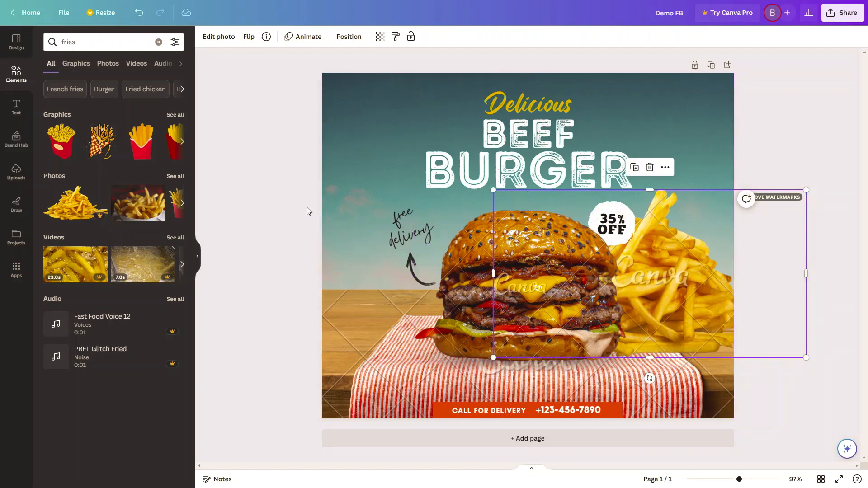
pyautogui.click(271, 199)
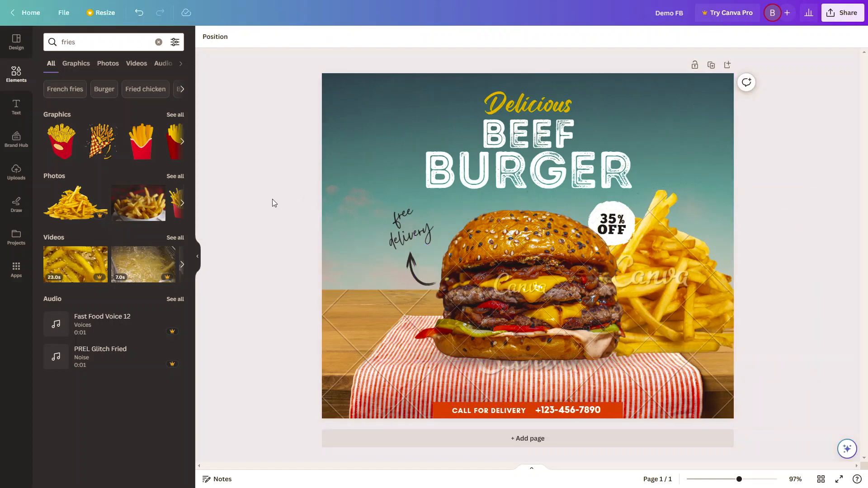
# Search the elements library for "sauces" and look through all the photo results
pyautogui.click(90, 41)
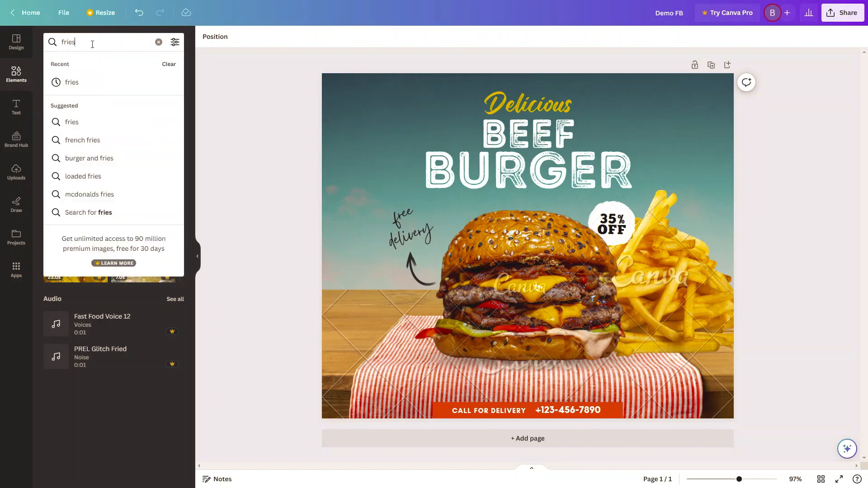
pyautogui.doubleClick(87, 43)
pyautogui.write('sauces')
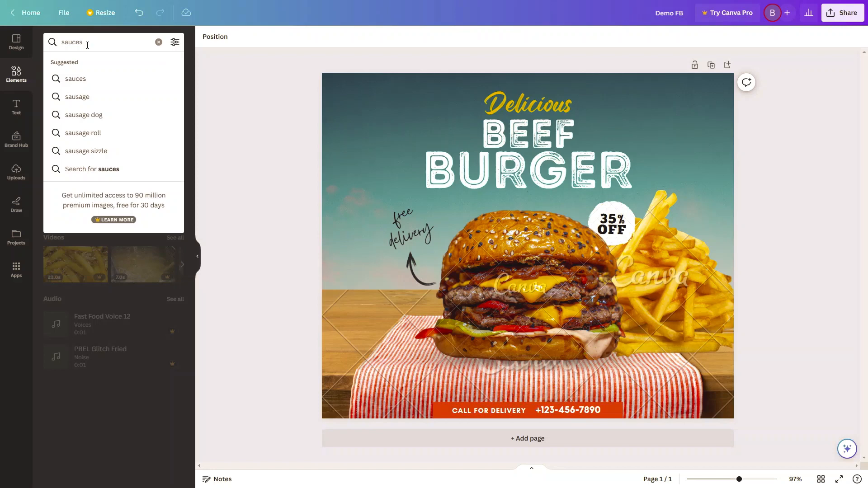
pyautogui.press('Return')
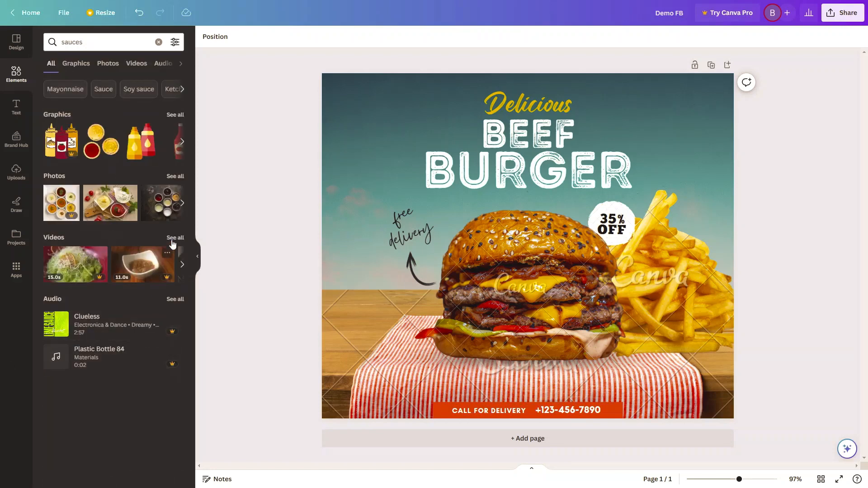
pyautogui.click(183, 203)
pyautogui.click(183, 203)
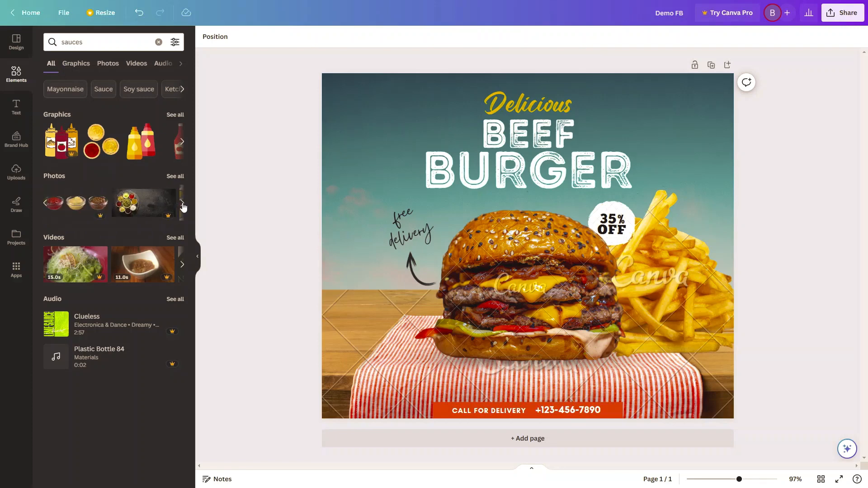
pyautogui.click(183, 205)
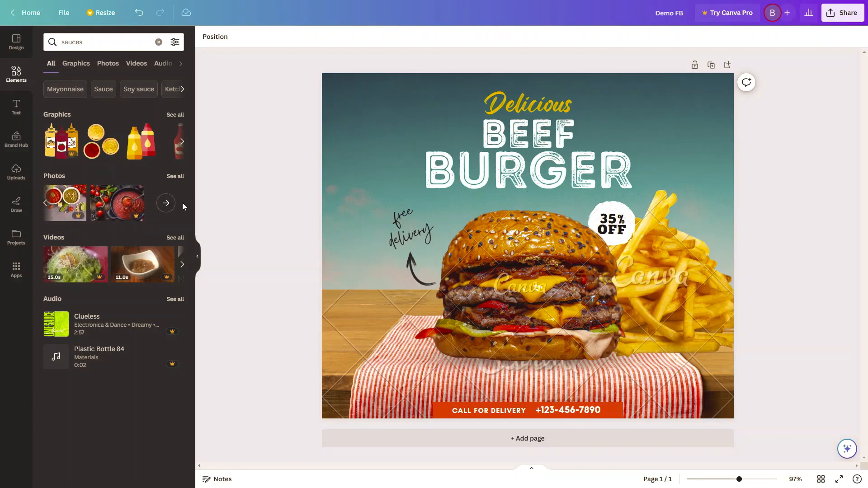
pyautogui.click(165, 203)
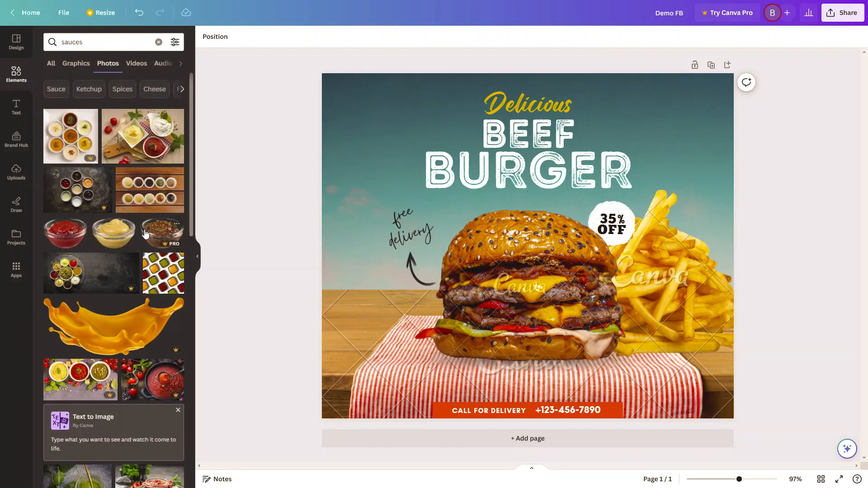
pyautogui.scroll(-3, 143, 235)
pyautogui.scroll(-10, 143, 235)
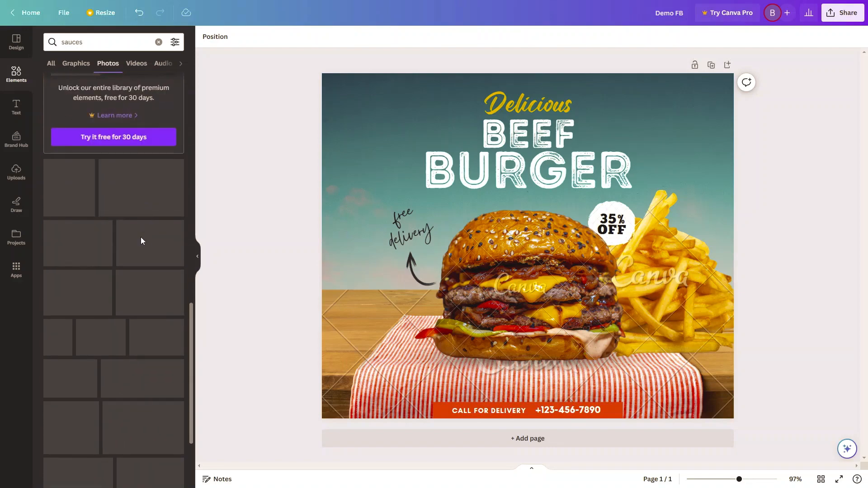
pyautogui.scroll(-3, 140, 238)
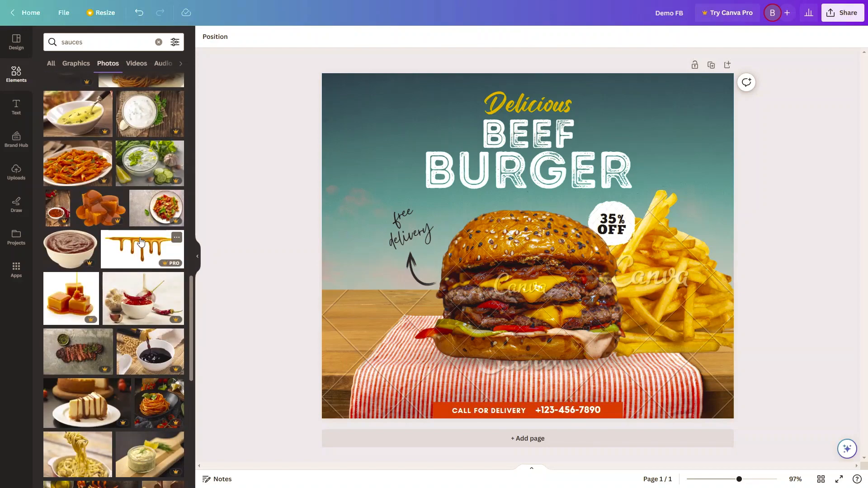
pyautogui.scroll(7, 140, 238)
pyautogui.scroll(10, 139, 237)
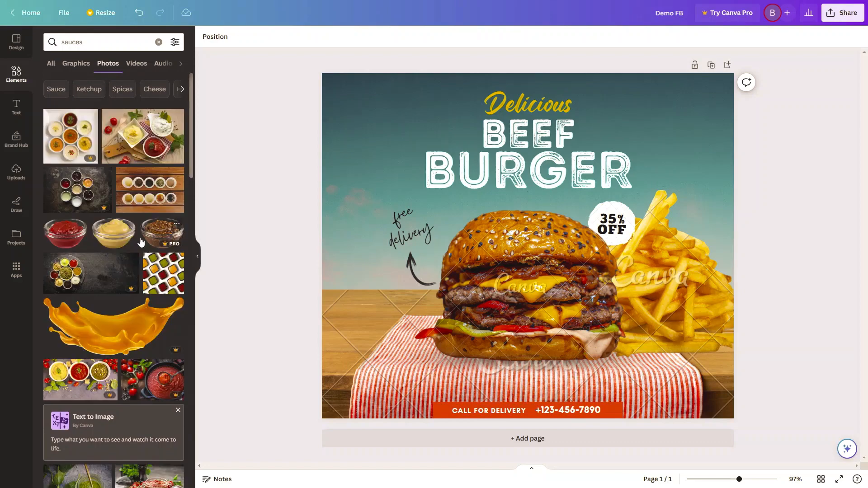
# Refine the photo search to "sauces bottles"
pyautogui.click(91, 42)
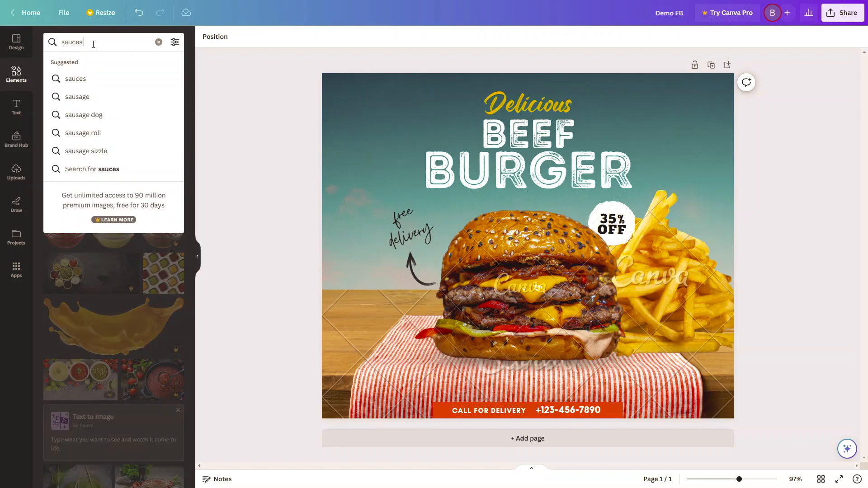
pyautogui.write('bottles')
pyautogui.press('Return')
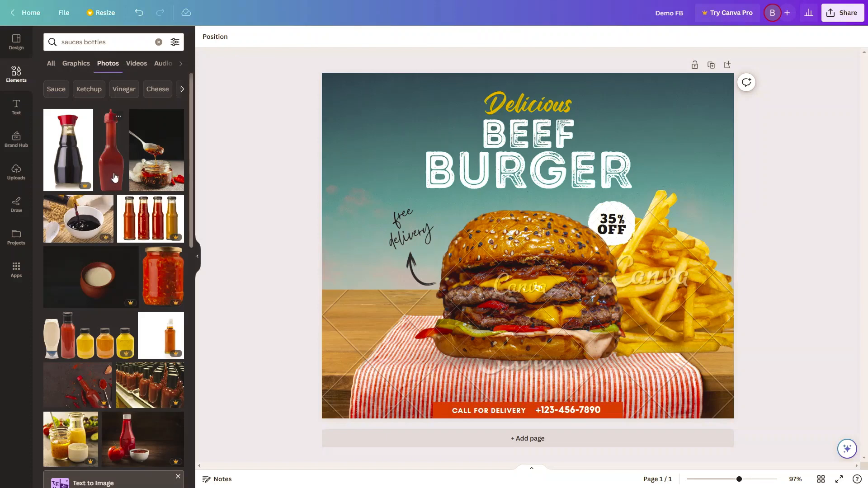
# Try to place the red sauce bottle photo on the page to the left of the burger, and undo the placement
pyautogui.moveTo(115, 177); pyautogui.dragTo(337, 219)
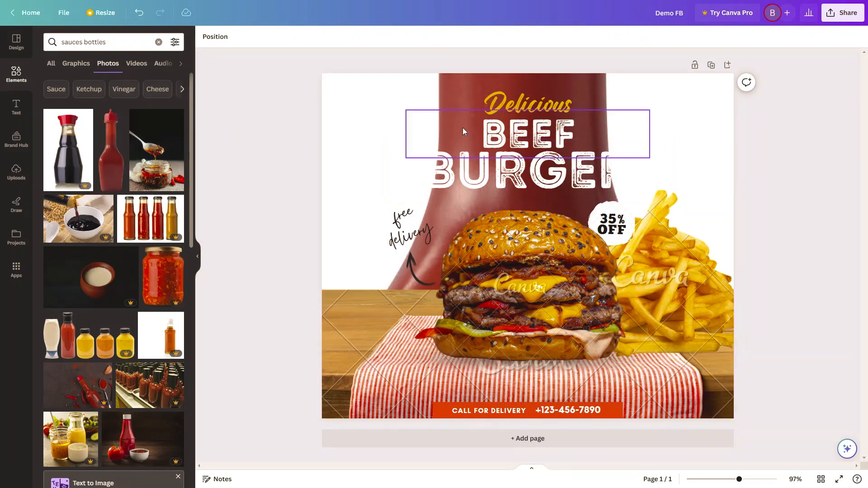
pyautogui.click(397, 284)
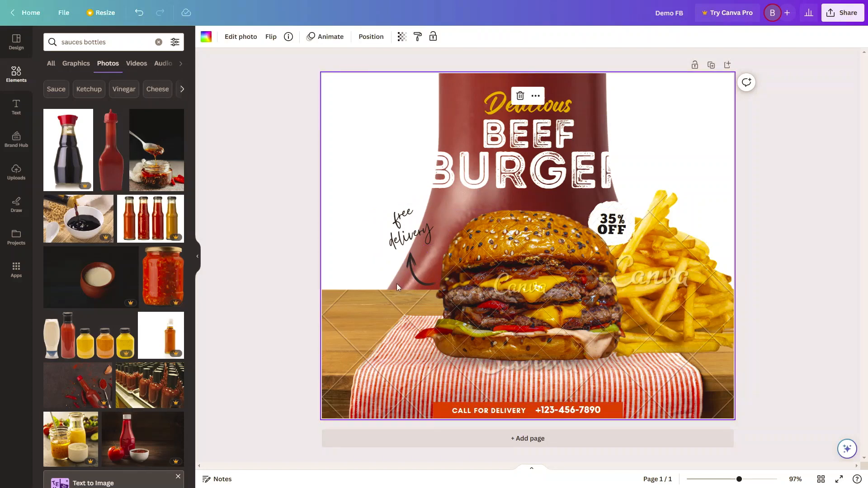
pyautogui.hotkey('ctrl', 'z')
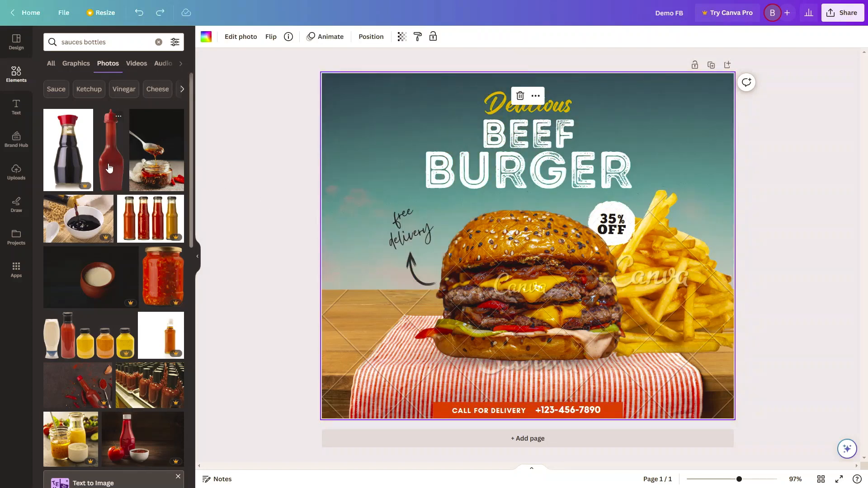
# Try the photo of a ketchup bottle on a dark background on the page, and undo its placement
pyautogui.scroll(-2, 109, 181)
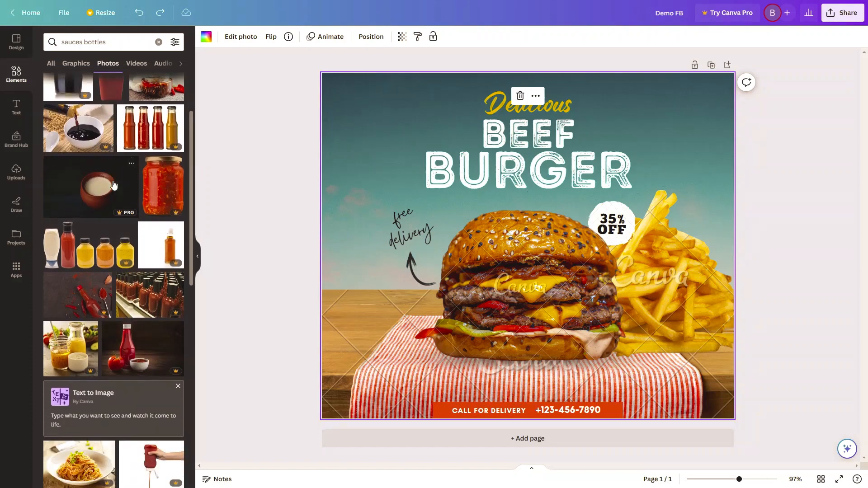
pyautogui.scroll(-2, 113, 184)
pyautogui.scroll(-1, 113, 180)
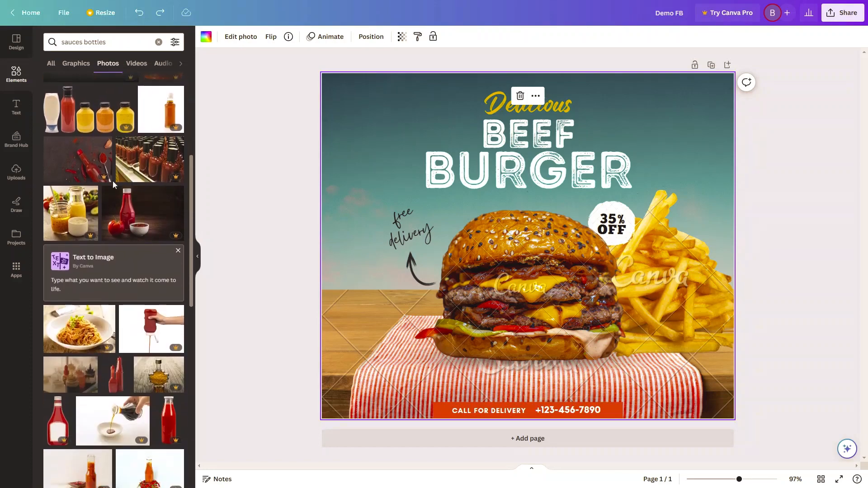
pyautogui.moveTo(126, 212); pyautogui.dragTo(350, 215)
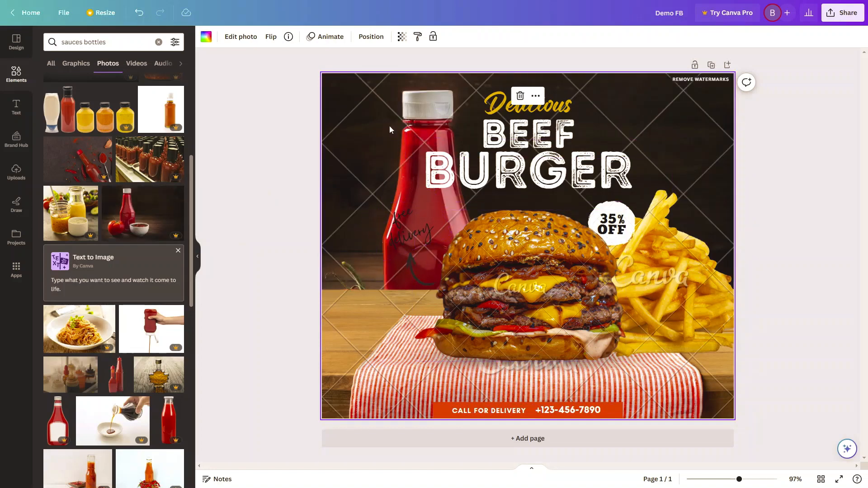
pyautogui.click(341, 134)
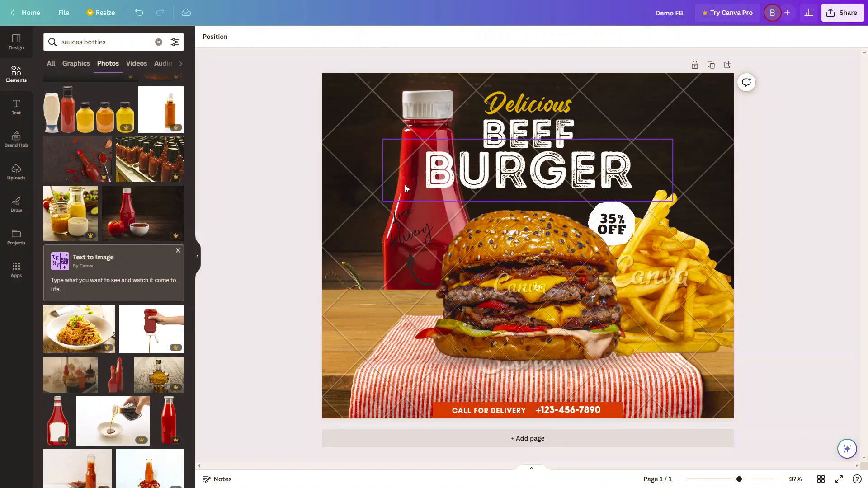
pyautogui.hotkey('ctrl', 'z')
# Add the photo of two red sauce bottles, shrink it to about two-thirds size, and place it to the left of the burger
pyautogui.click(117, 376)
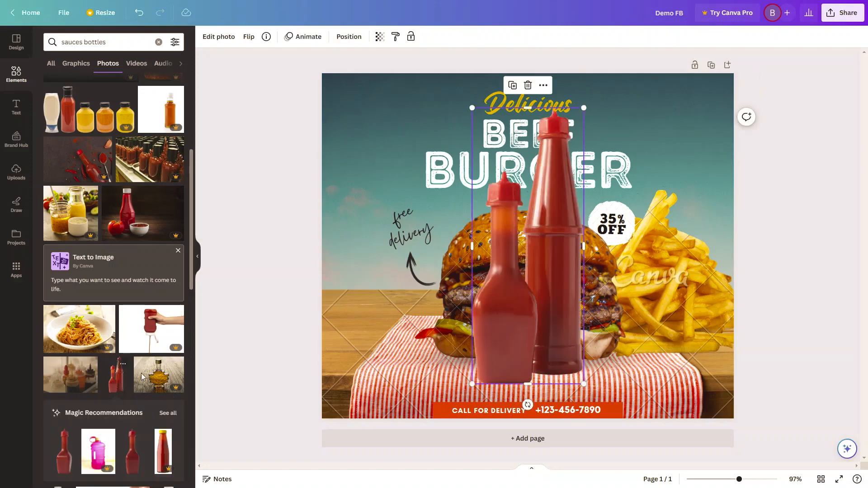
pyautogui.moveTo(544, 289); pyautogui.dragTo(395, 248)
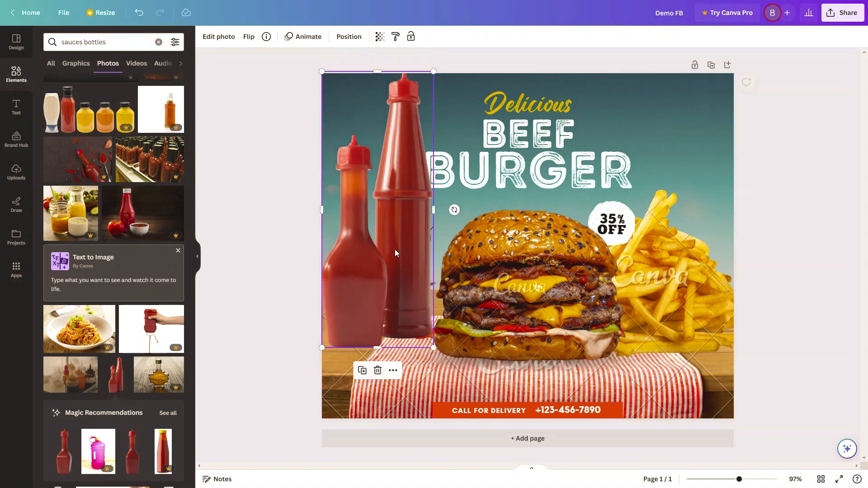
pyautogui.moveTo(436, 72); pyautogui.dragTo(414, 195)
pyautogui.moveTo(363, 267); pyautogui.dragTo(380, 257)
# Send the sauce bottles photo backward behind the "free delivery" text and shift it slightly up and to the left
pyautogui.rightClick(393, 257)
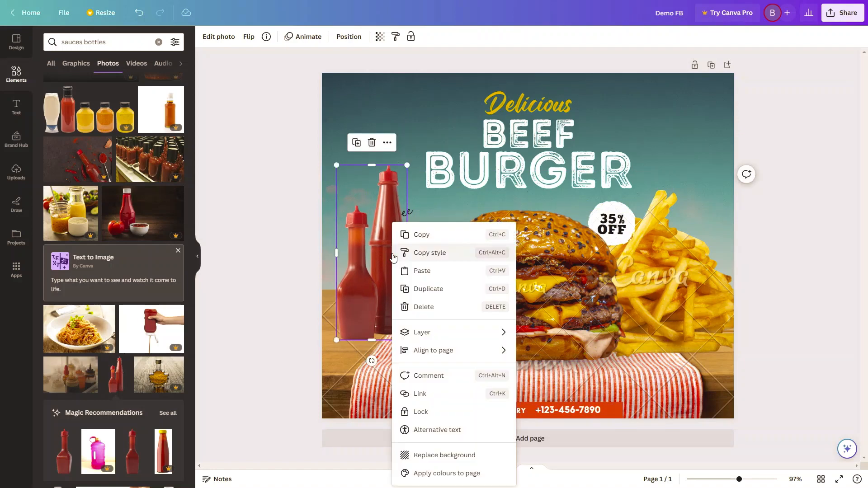
pyautogui.moveTo(419, 340)
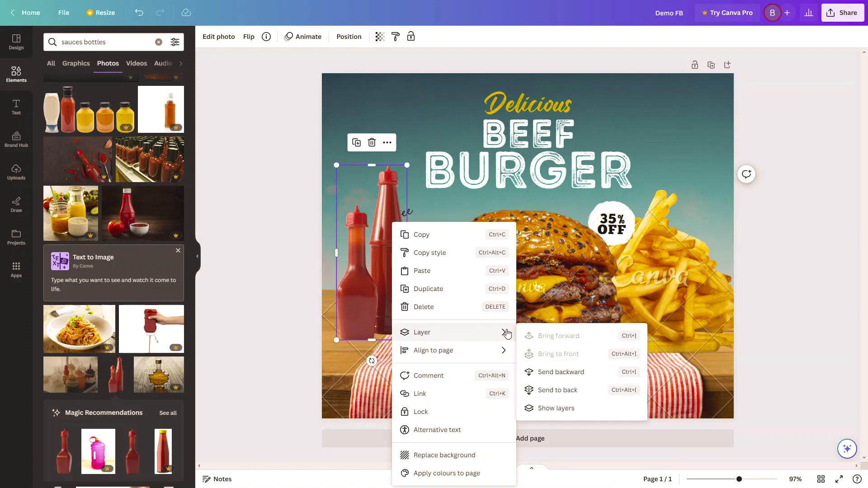
pyautogui.click(552, 371)
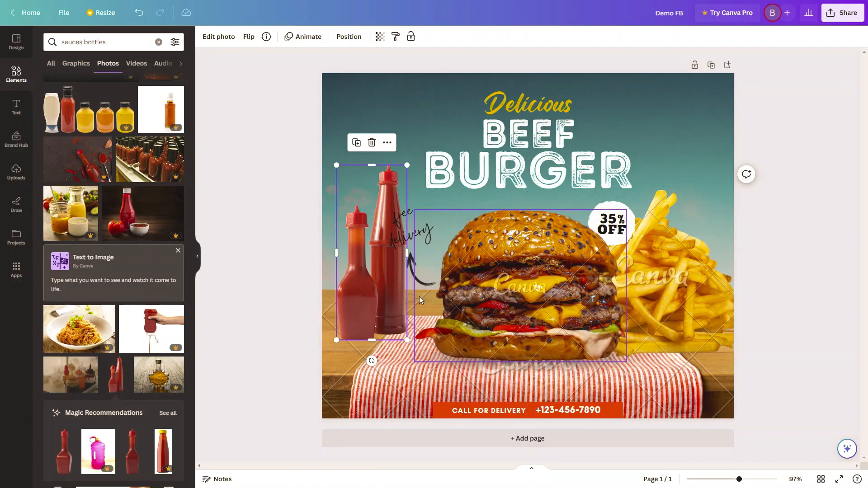
pyautogui.click(251, 213)
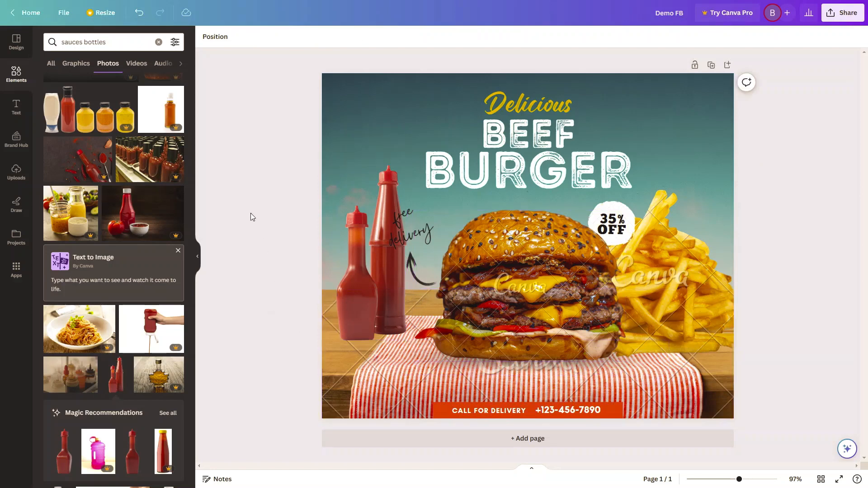
pyautogui.moveTo(352, 289)
pyautogui.mouseDown()
pyautogui.moveTo(371, 290)
pyautogui.moveTo(361, 275)
pyautogui.mouseUp()
pyautogui.click(229, 212)
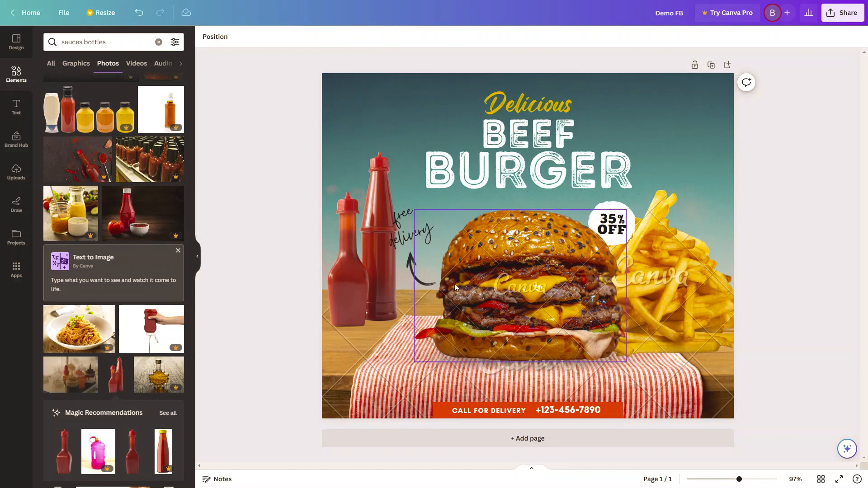
# Curve the "BURGER" heading with a curve value of 72 and move it down to follow the top of the bun
pyautogui.click(537, 137)
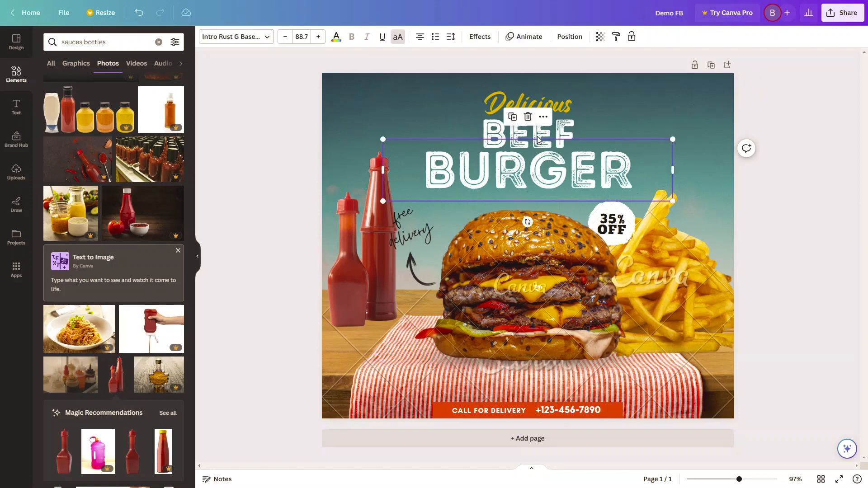
pyautogui.click(550, 167)
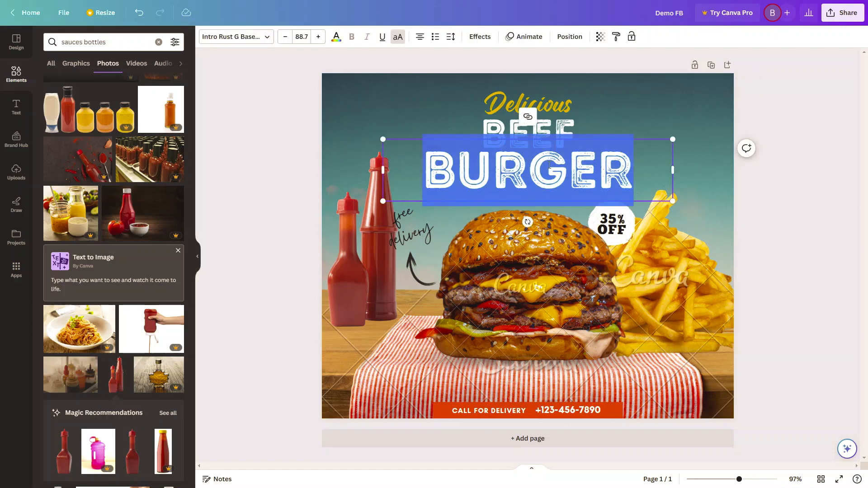
pyautogui.click(482, 38)
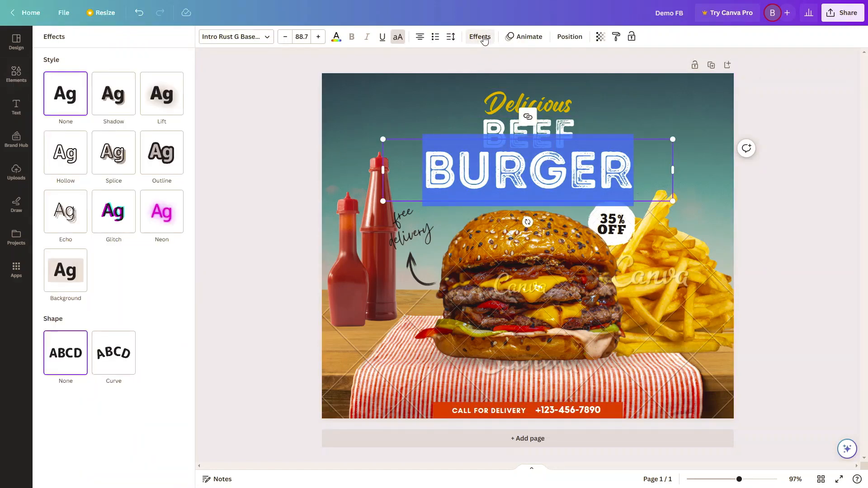
pyautogui.click(121, 360)
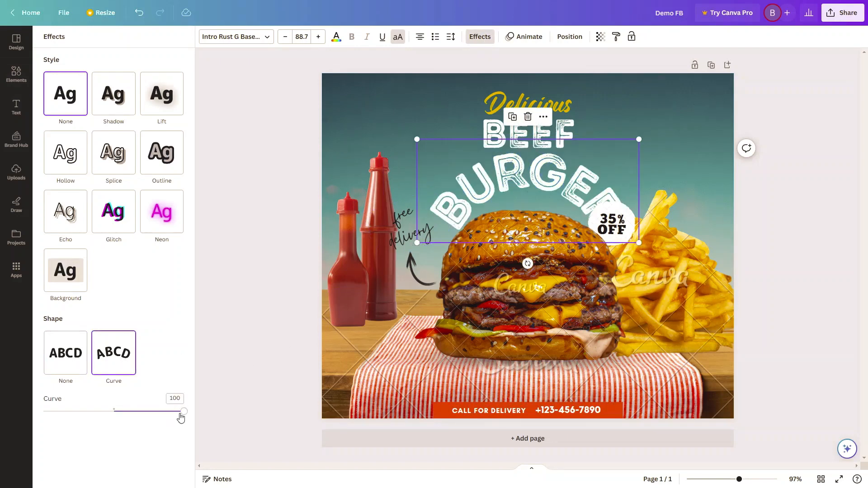
pyautogui.moveTo(184, 415); pyautogui.dragTo(165, 414)
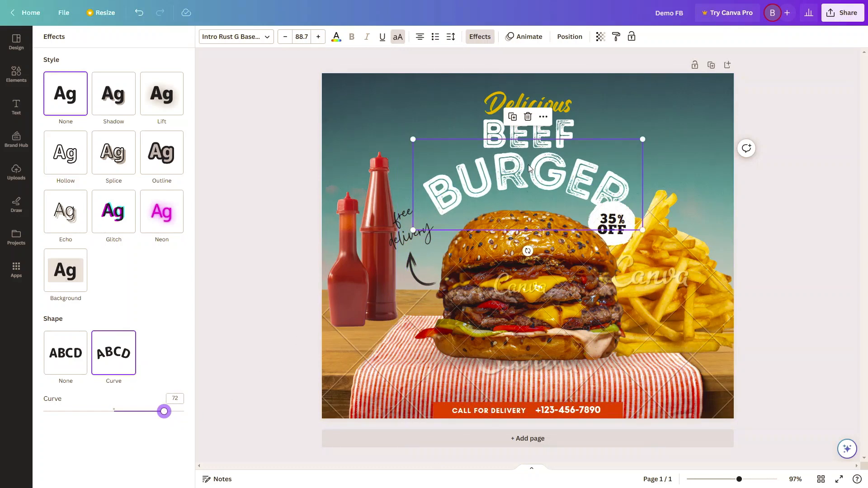
pyautogui.moveTo(528, 165); pyautogui.dragTo(525, 182)
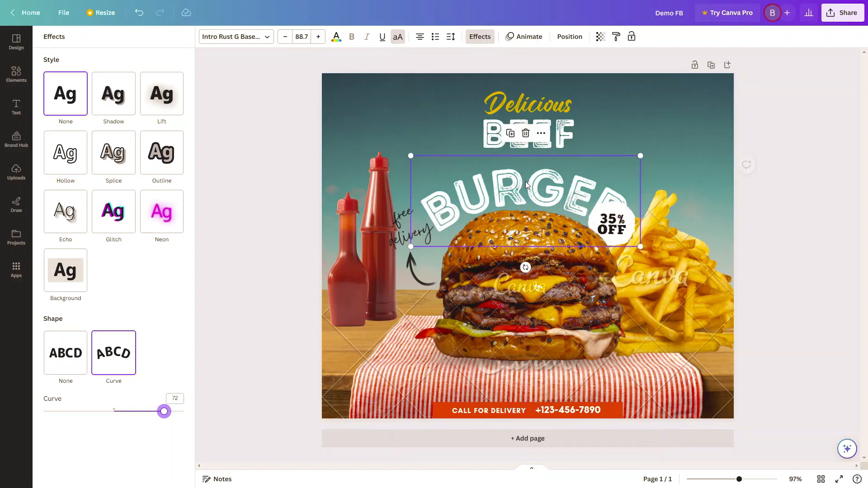
# Curve the "BEEF" heading with a value of 82 and move it down close above "BURGER"
pyautogui.click(566, 137)
pyautogui.click(118, 362)
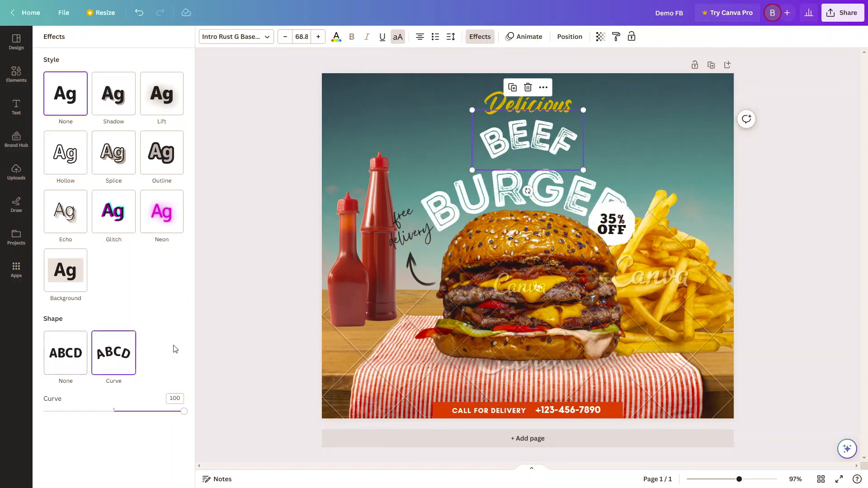
pyautogui.moveTo(185, 418); pyautogui.dragTo(172, 418)
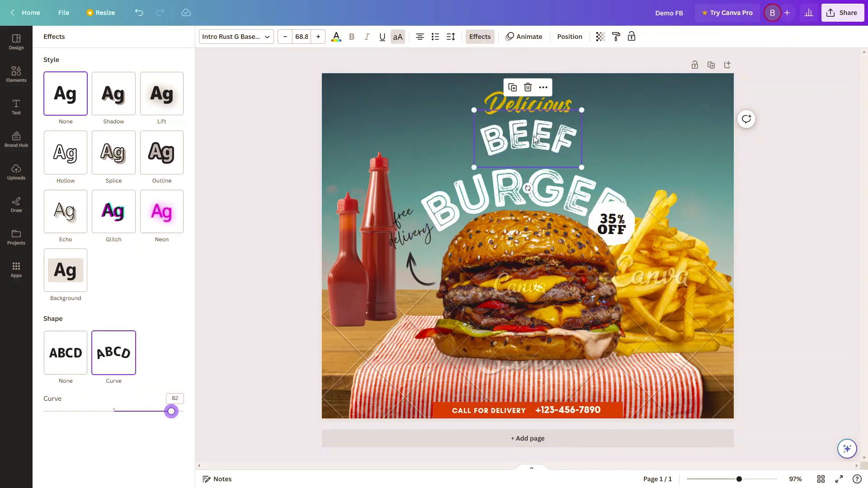
pyautogui.moveTo(533, 136); pyautogui.dragTo(532, 148)
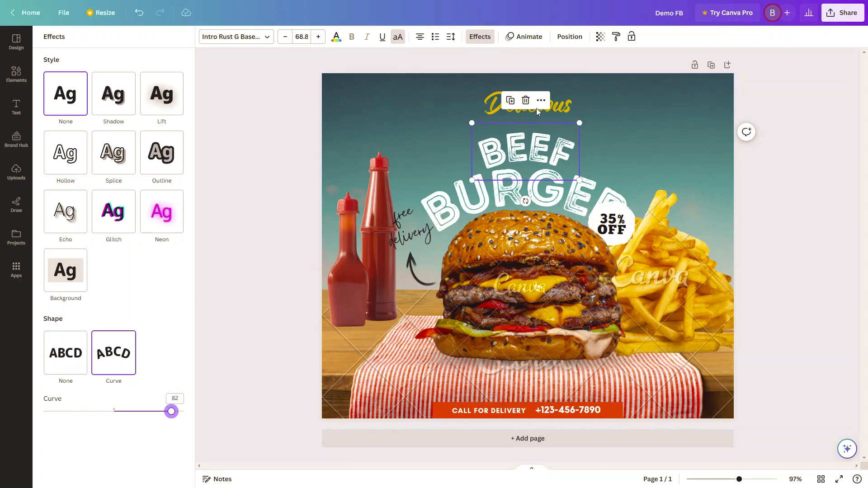
# Increase the font size of the "Delicious" text to 60.5
pyautogui.click(499, 105)
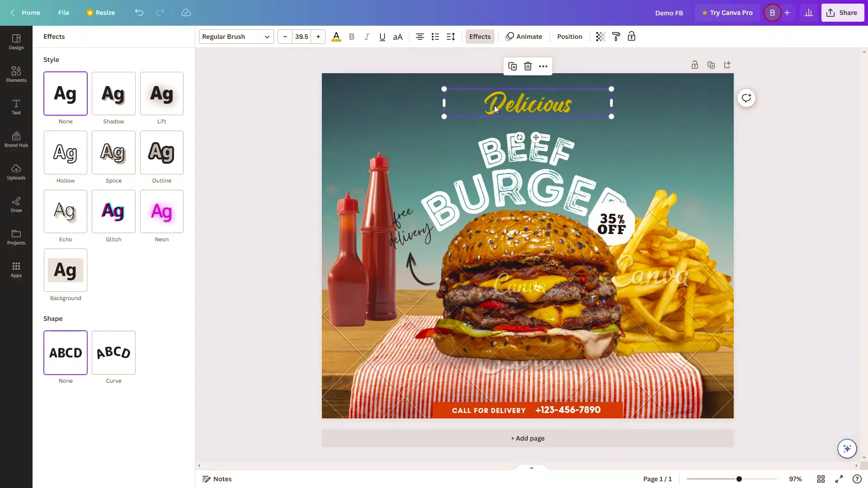
pyautogui.click(319, 37)
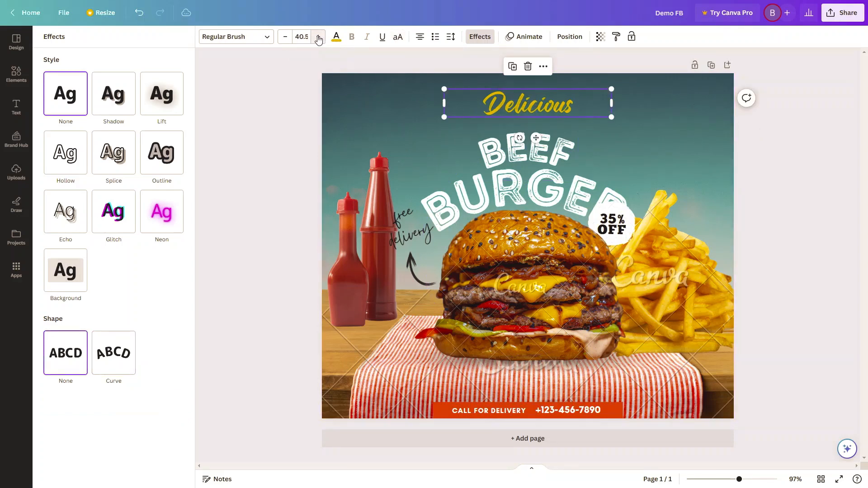
pyautogui.click(318, 37)
pyautogui.click(318, 38)
pyautogui.click(318, 37)
pyautogui.click(319, 37)
pyautogui.click(318, 38)
pyautogui.click(318, 38)
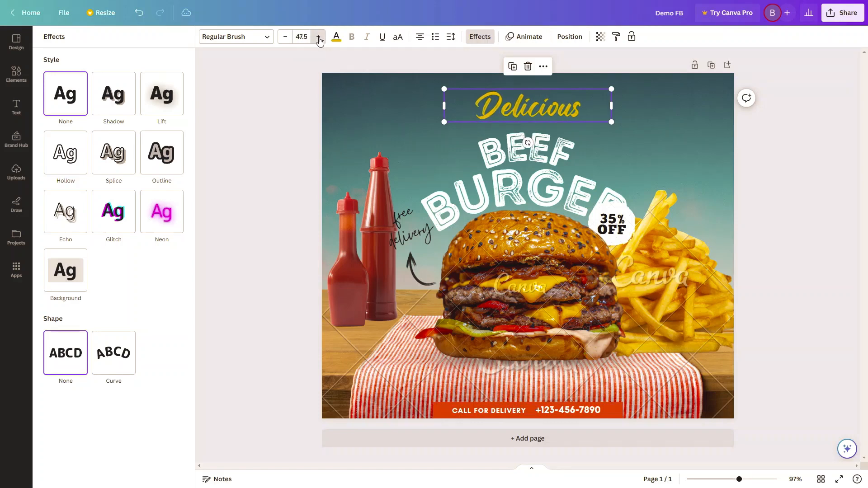
pyautogui.click(319, 38)
pyautogui.click(318, 37)
pyautogui.tripleClick(319, 38)
pyautogui.tripleClick(319, 38)
pyautogui.tripleClick(319, 37)
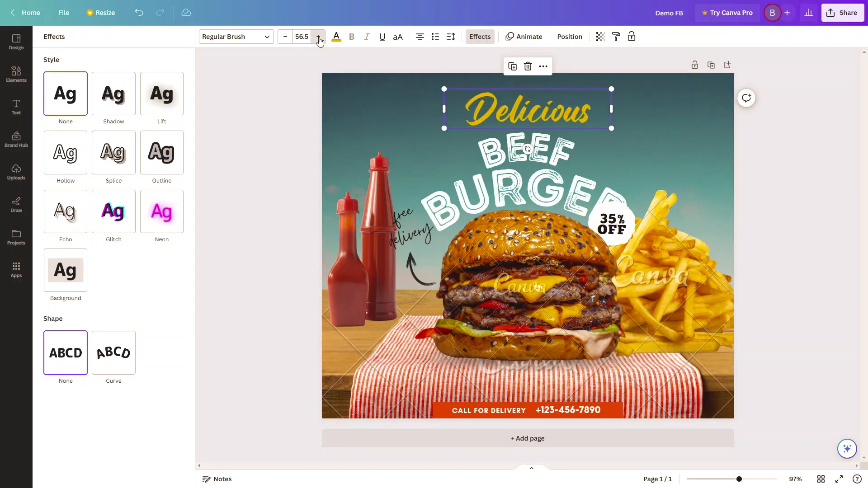
pyautogui.doubleClick(319, 37)
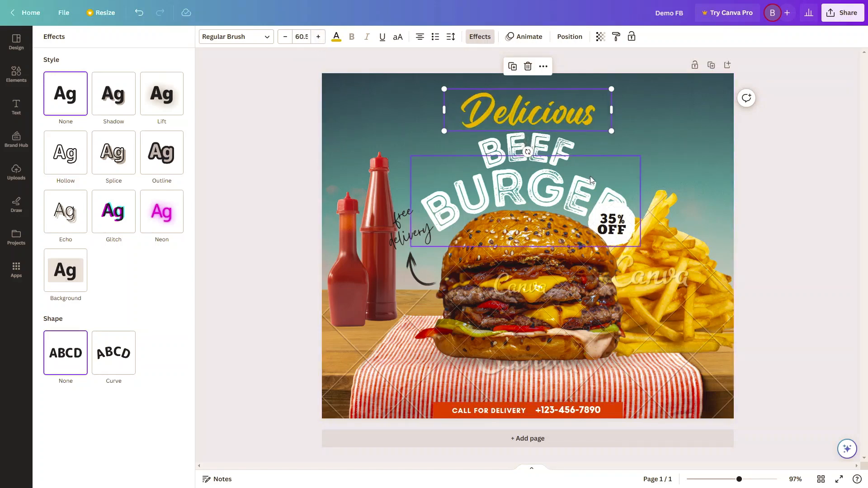
# Try the orange-red document colour on the "BURGER" heading, and settle on the yellow #efc104
pyautogui.click(503, 185)
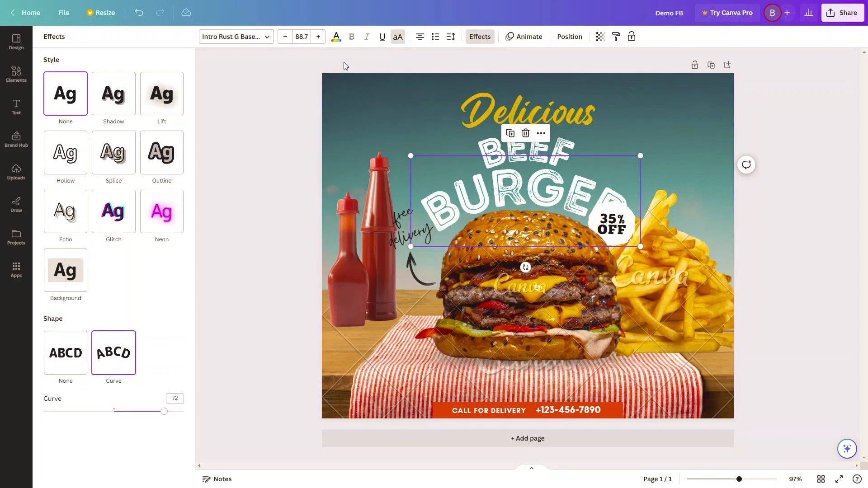
pyautogui.click(337, 38)
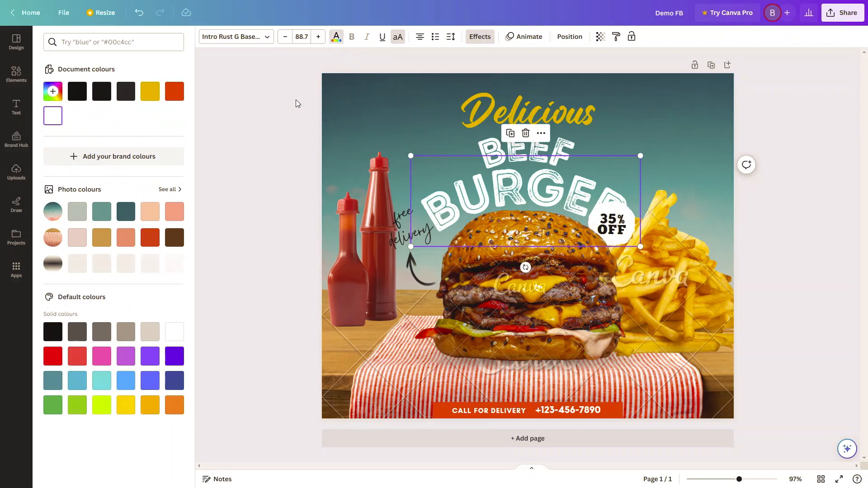
pyautogui.click(174, 92)
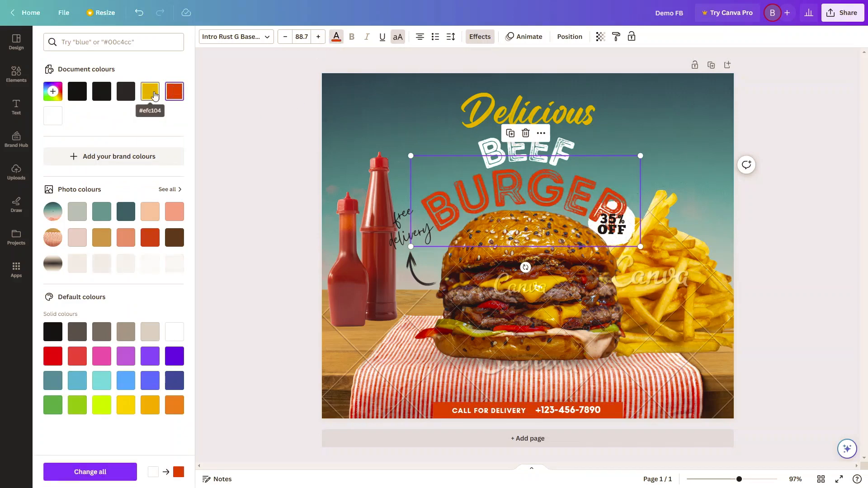
pyautogui.click(151, 92)
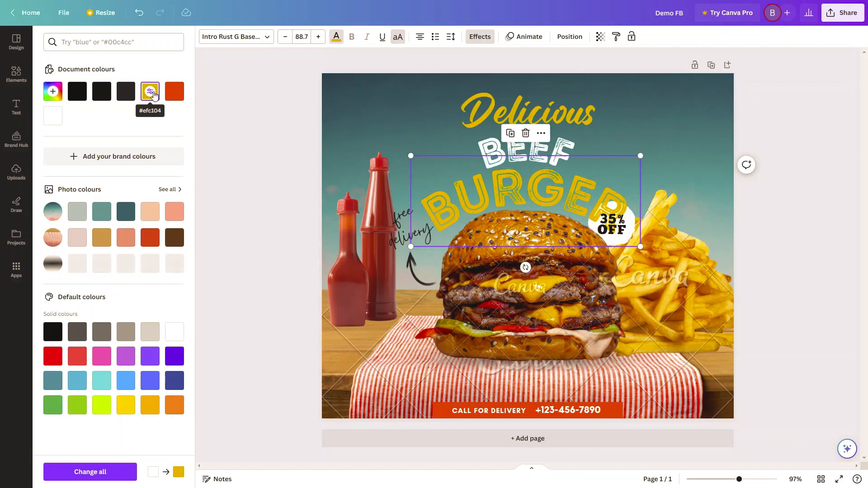
# Try salmon photo colours on the "BURGER" and "BEEF" headings, and undo both colour changes
pyautogui.click(126, 240)
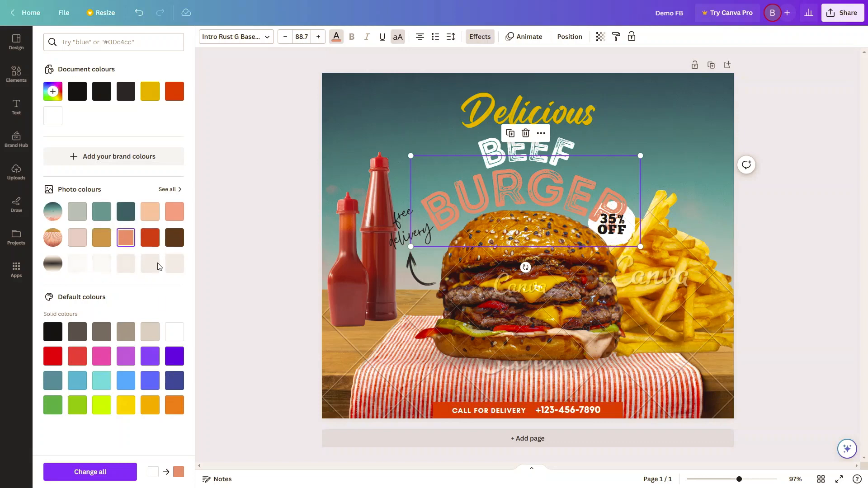
pyautogui.click(52, 93)
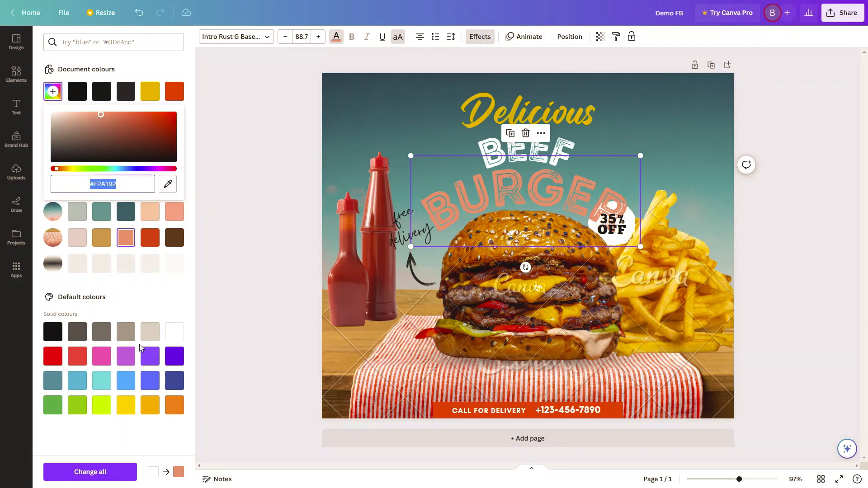
pyautogui.click(540, 149)
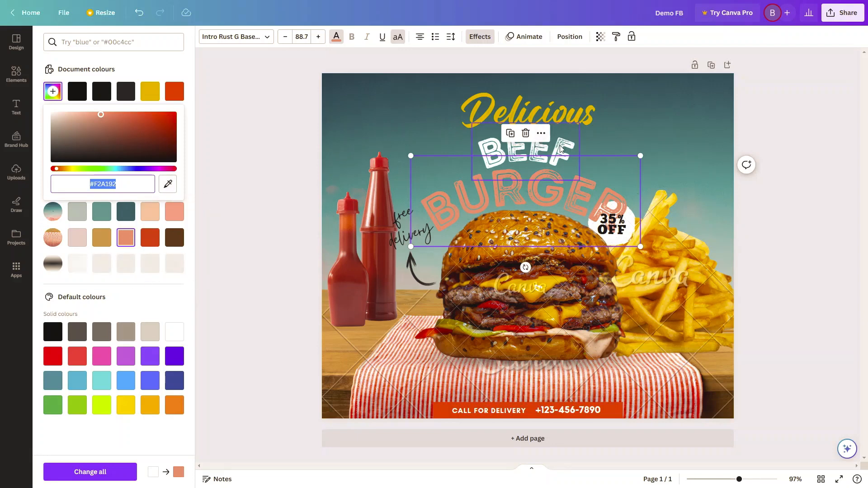
pyautogui.click(175, 215)
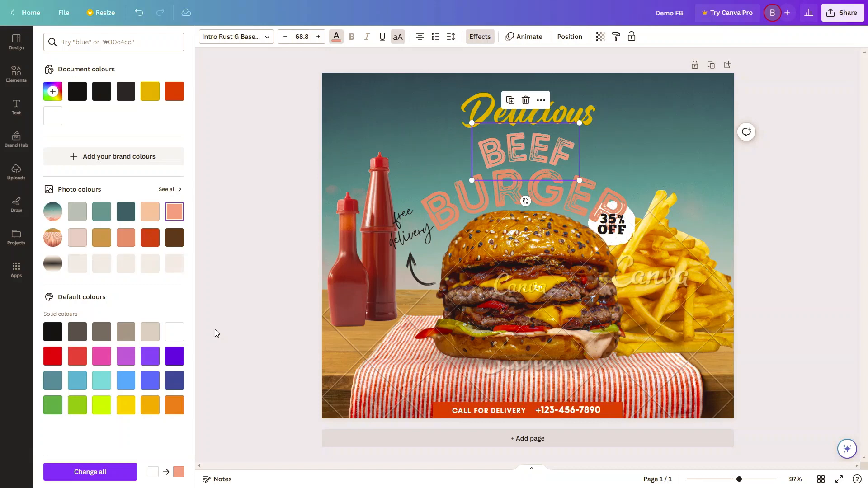
pyautogui.hotkey('ctrl', 'z')
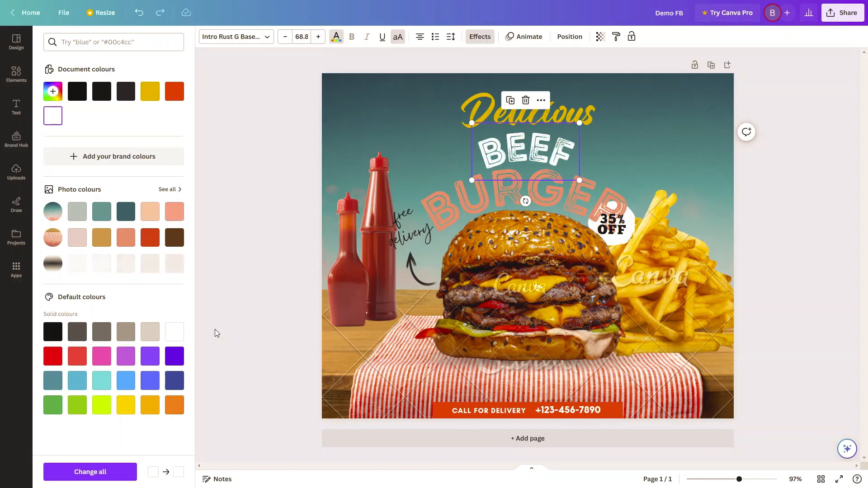
pyautogui.hotkey('ctrl', 'z')
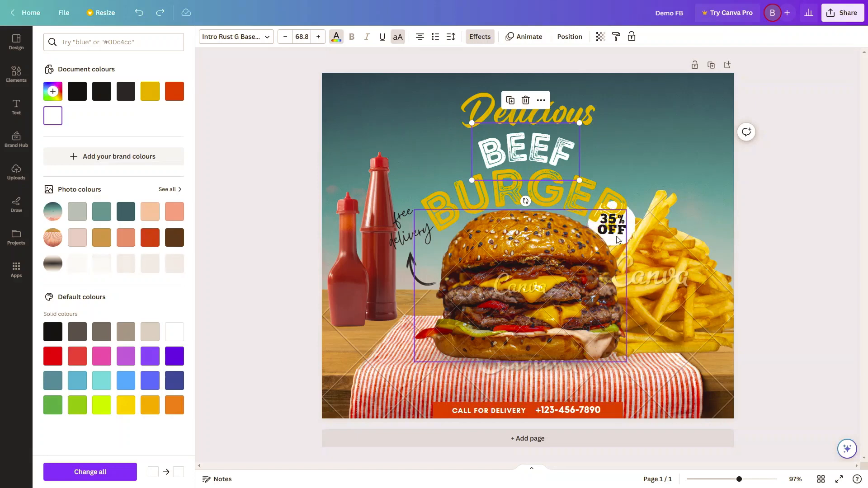
# Shift the "BURGER" heading left, and move the white "35% OFF" badge with its text up and right, above the fries
pyautogui.click(546, 189)
pyautogui.moveTo(546, 189); pyautogui.dragTo(516, 183)
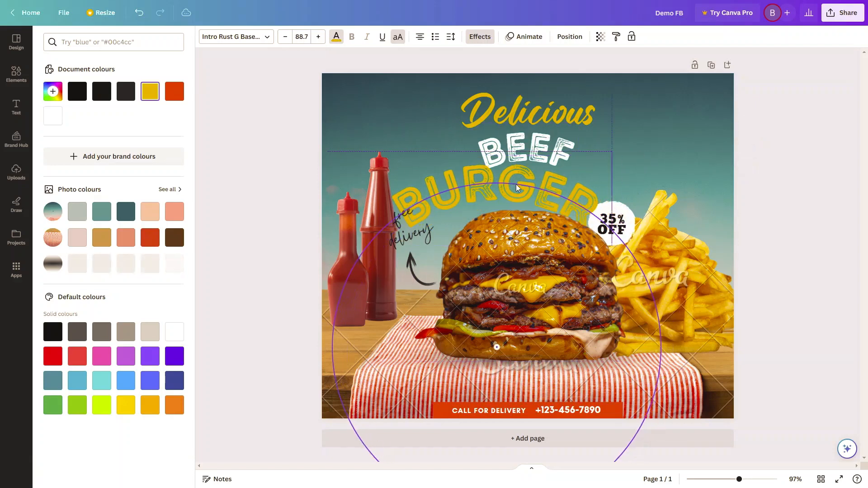
pyautogui.click(624, 209)
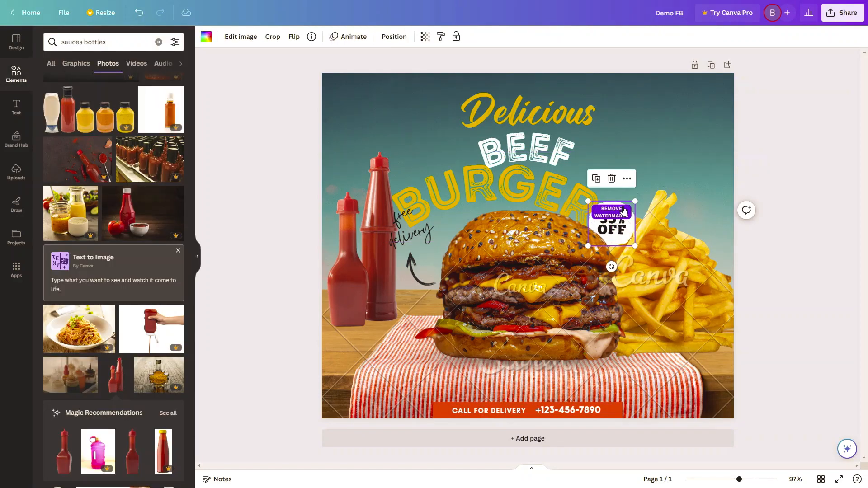
pyautogui.click(624, 211)
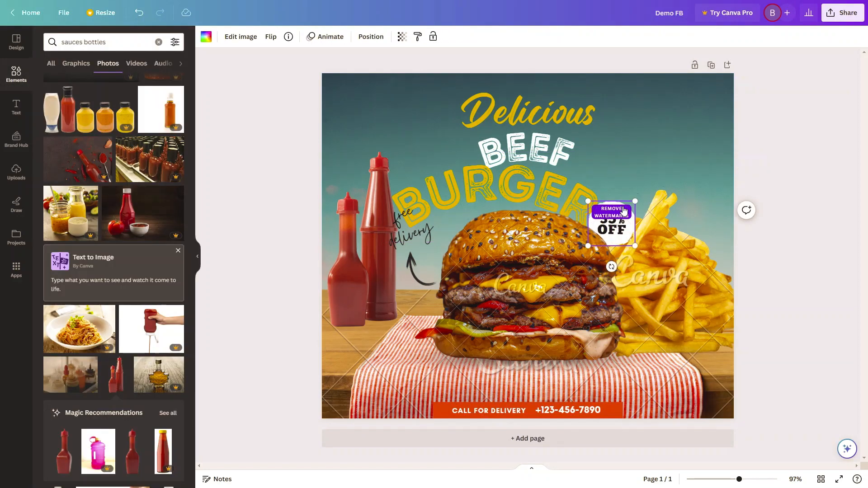
pyautogui.click(628, 233)
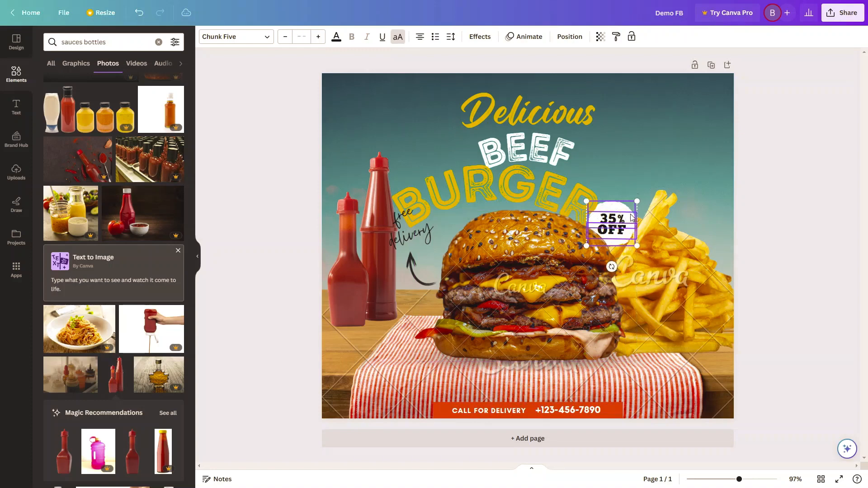
pyautogui.moveTo(631, 217); pyautogui.dragTo(668, 193)
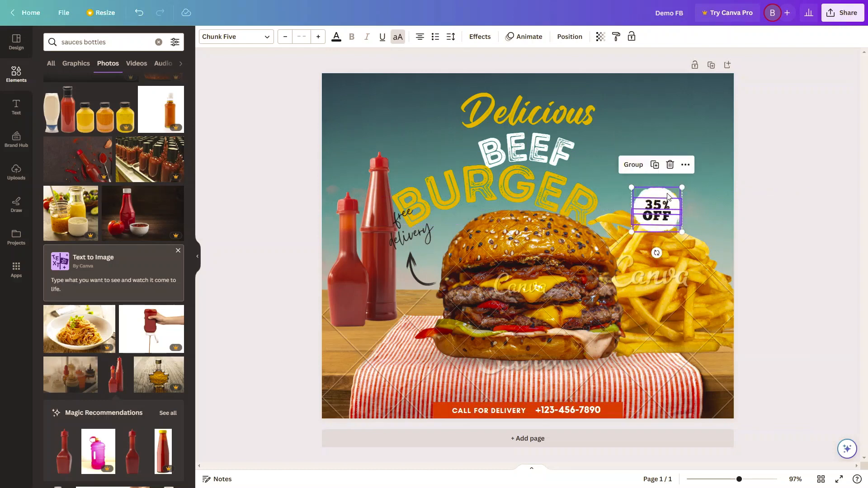
# Move the "BURGER" heading back to the right and recolour it with the orange-red document colour
pyautogui.click(549, 195)
pyautogui.moveTo(549, 195); pyautogui.dragTo(574, 198)
pyautogui.doubleClick(523, 193)
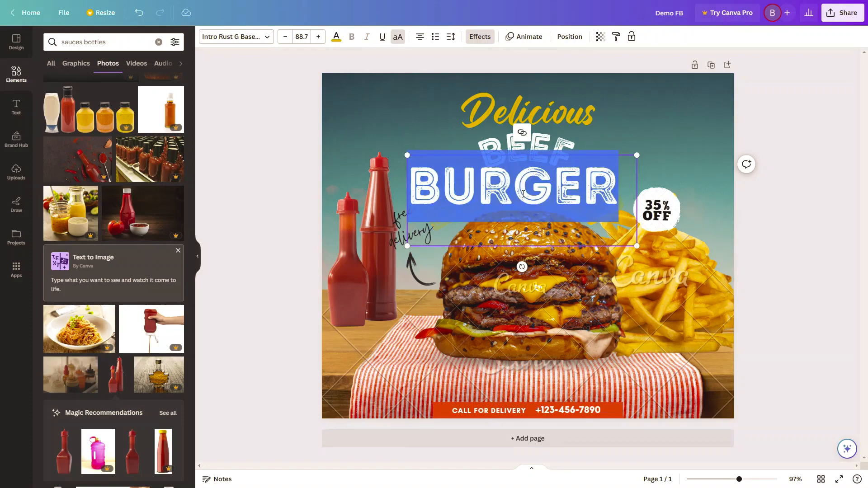
pyautogui.click(335, 36)
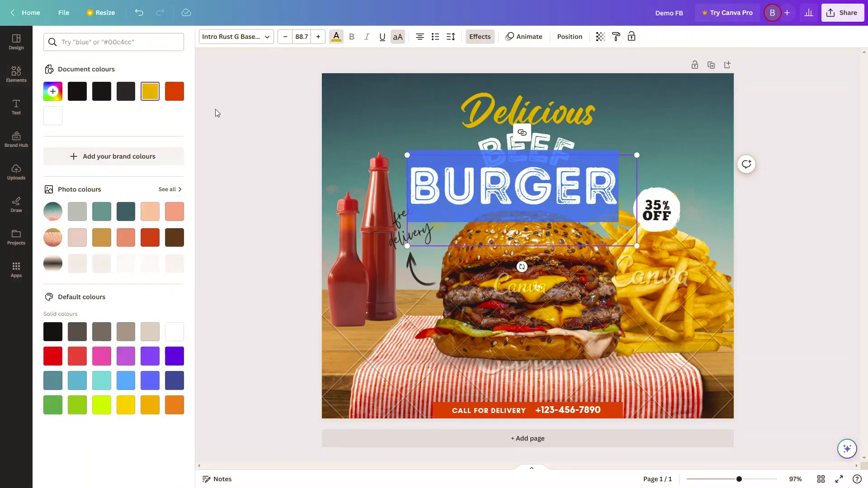
pyautogui.click(180, 97)
pyautogui.click(408, 109)
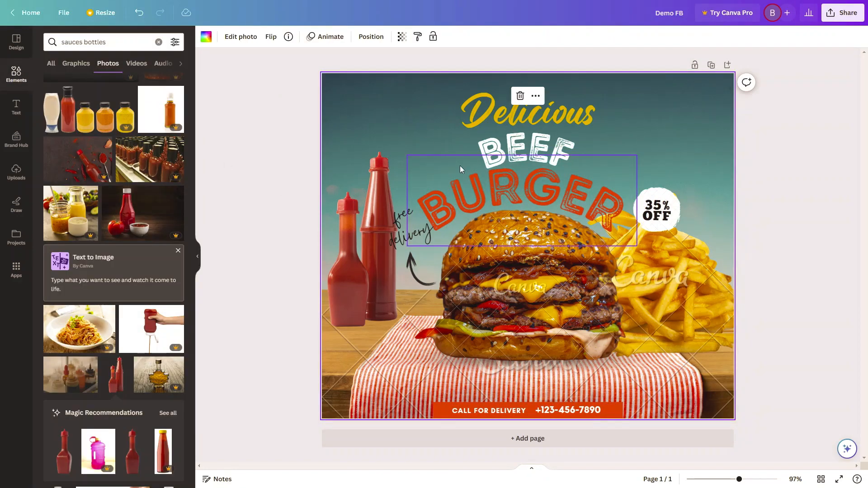
# Centre the "BURGER" and "BEEF" headings horizontally on the page, and nudge the "Delicious" text slightly right above them
pyautogui.click(539, 196)
pyautogui.moveTo(540, 194); pyautogui.dragTo(545, 194)
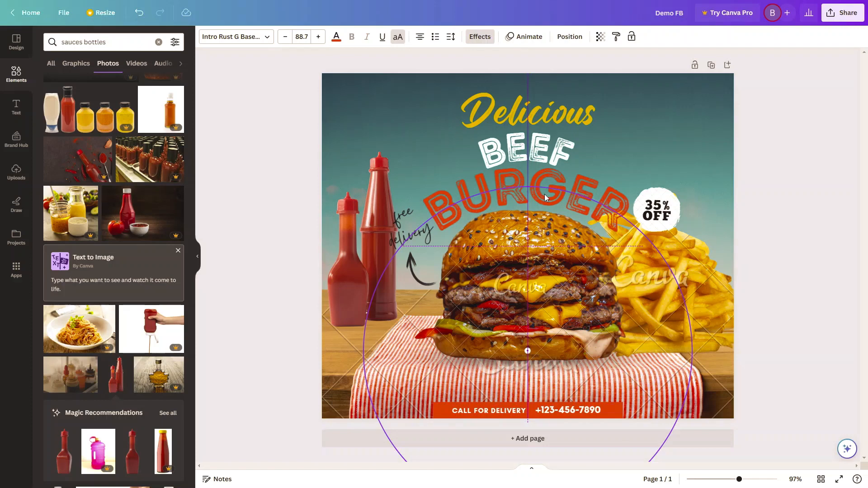
pyautogui.click(520, 149)
pyautogui.moveTo(520, 149); pyautogui.dragTo(522, 145)
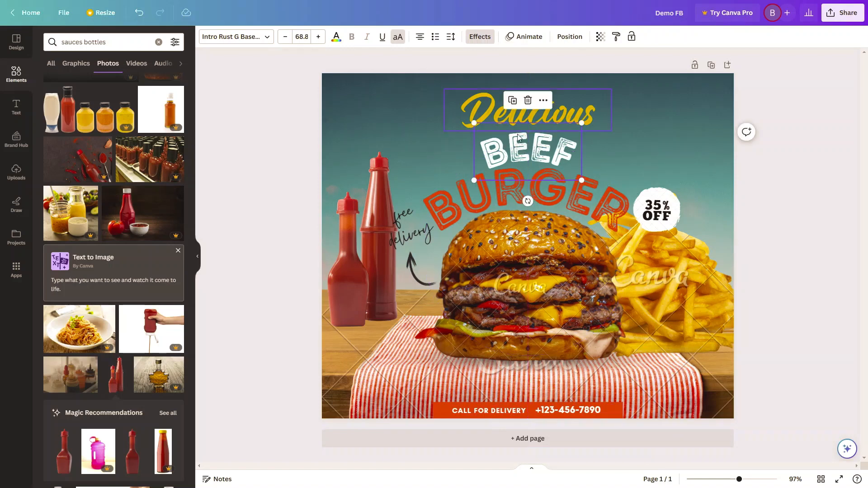
pyautogui.moveTo(495, 110); pyautogui.dragTo(499, 112)
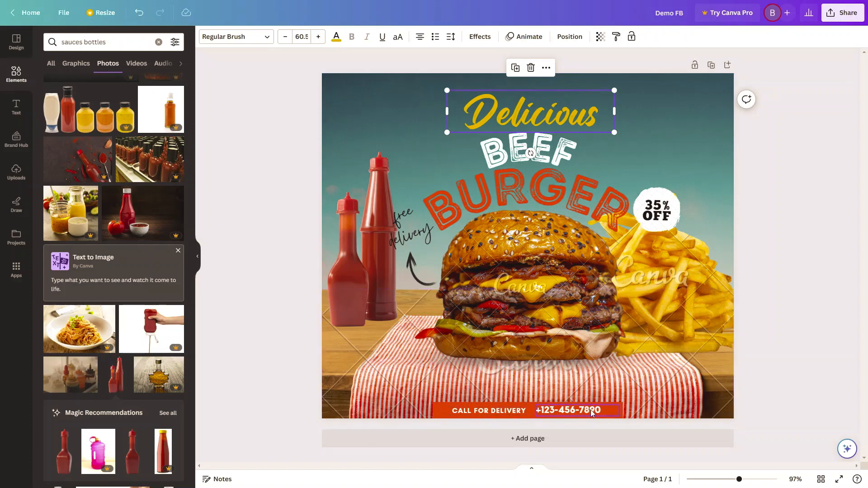
pyautogui.click(759, 158)
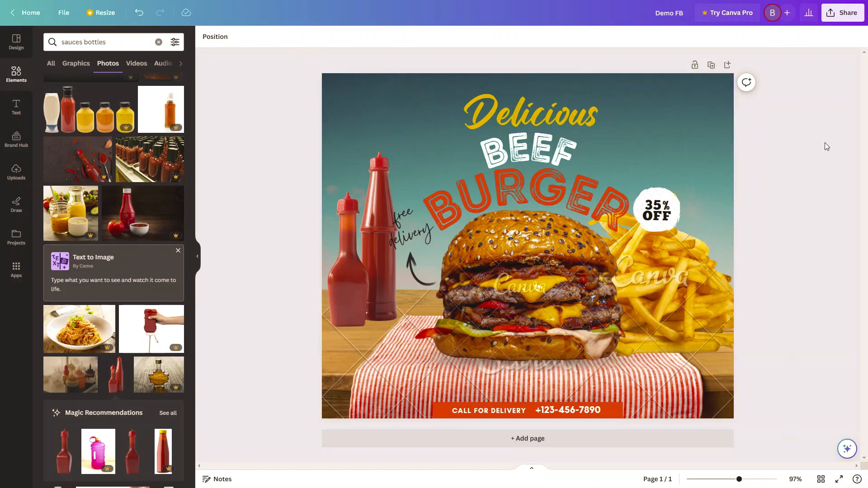
# Open the design's download options and review the available file types
pyautogui.click(846, 17)
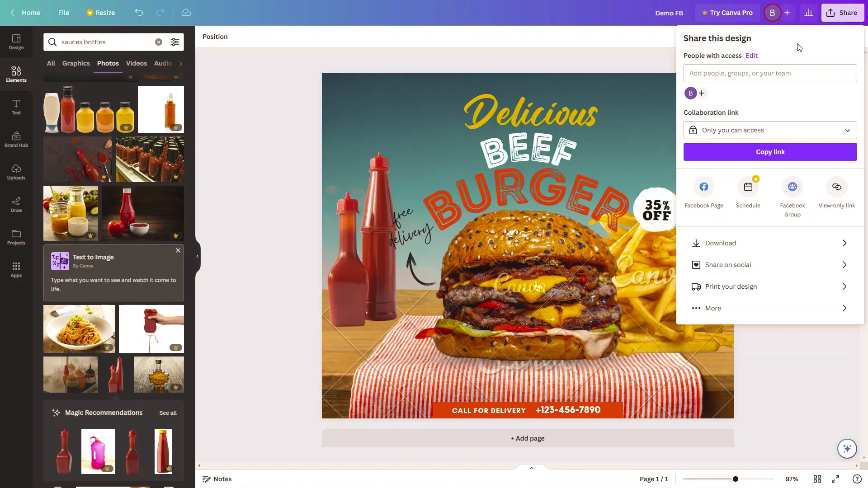
pyautogui.click(843, 244)
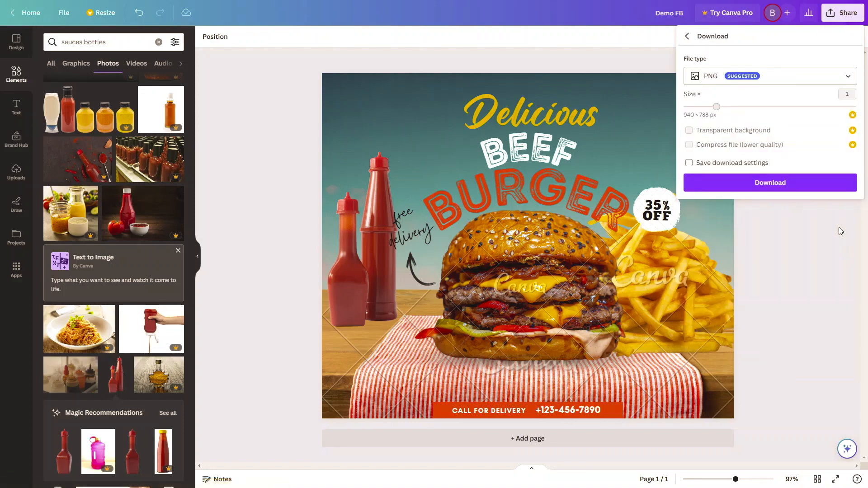
pyautogui.click(847, 77)
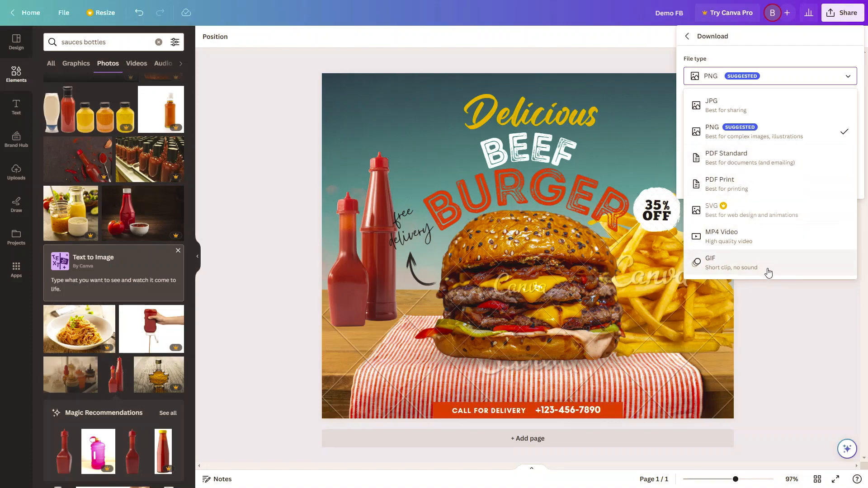
pyautogui.click(267, 70)
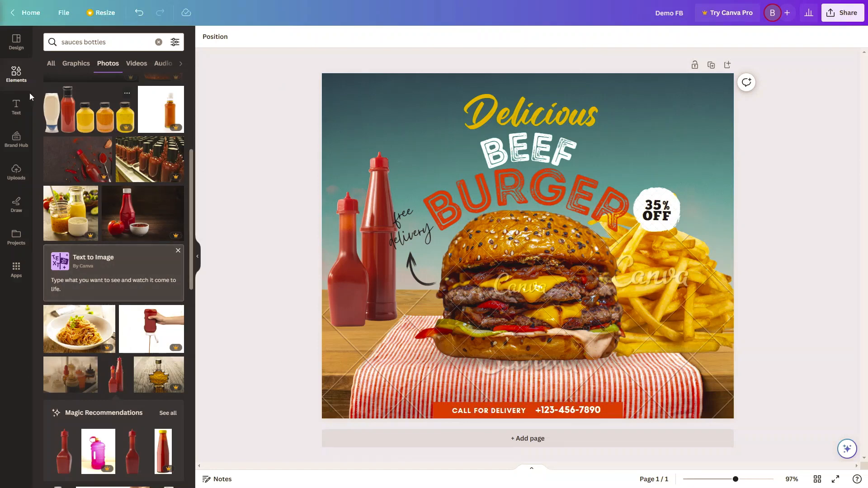
# Add a circle frame to the page, fill it with the burger photo, and move it below the "BURGER" heading
pyautogui.click(17, 76)
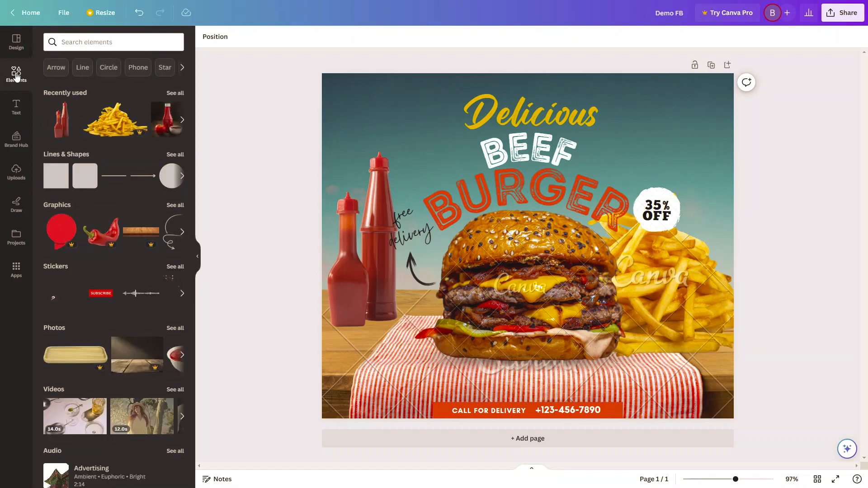
pyautogui.scroll(-8, 118, 223)
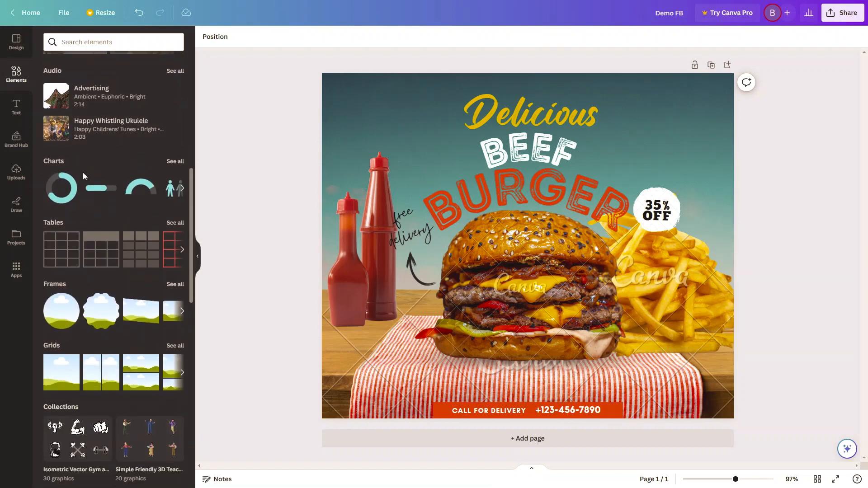
pyautogui.scroll(-2, 105, 280)
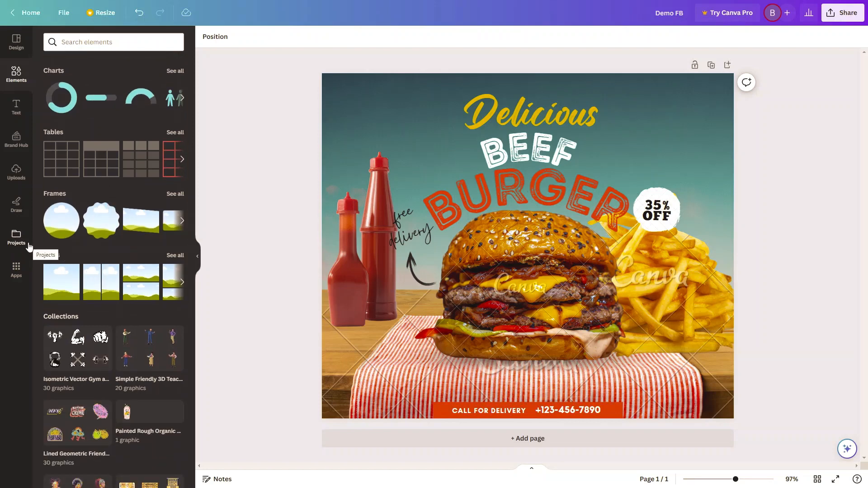
pyautogui.moveTo(70, 228); pyautogui.dragTo(504, 129)
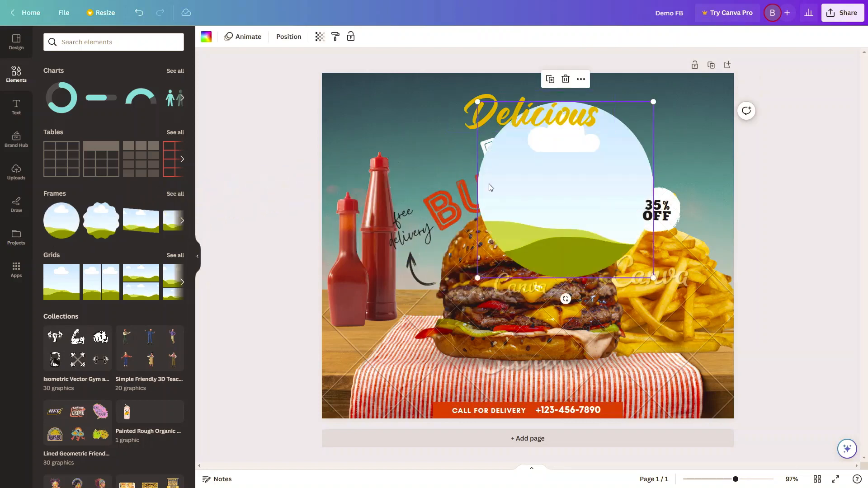
pyautogui.click(473, 324)
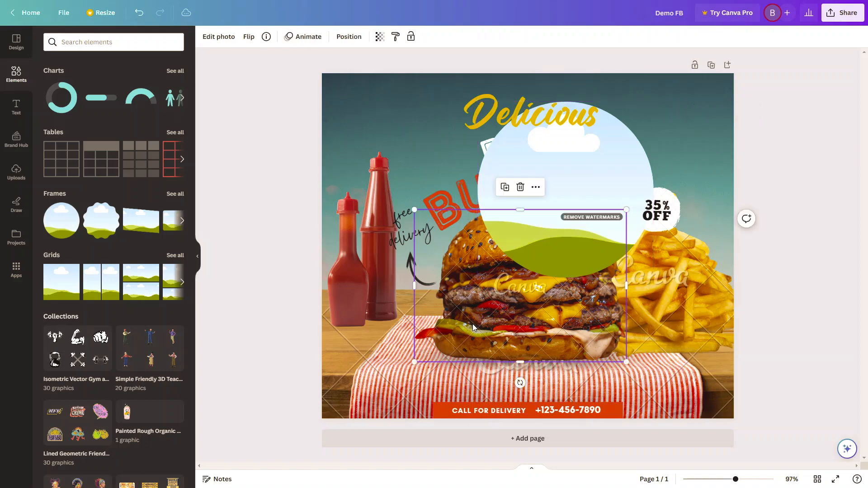
pyautogui.moveTo(473, 324); pyautogui.dragTo(503, 259)
pyautogui.moveTo(552, 207); pyautogui.dragTo(515, 313)
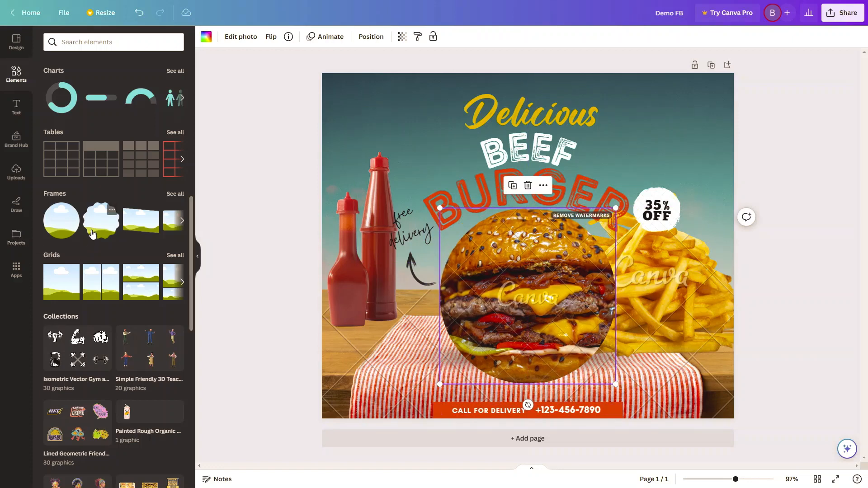
# Add a scalloped frame over the "35% OFF" badge, fill it with the fries photo, and place it beside the burger
pyautogui.moveTo(95, 232); pyautogui.dragTo(636, 213)
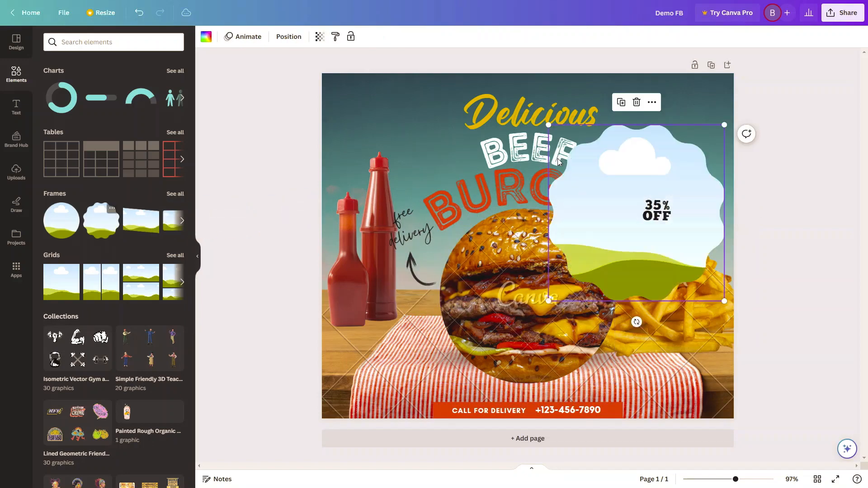
pyautogui.moveTo(662, 320); pyautogui.dragTo(685, 287)
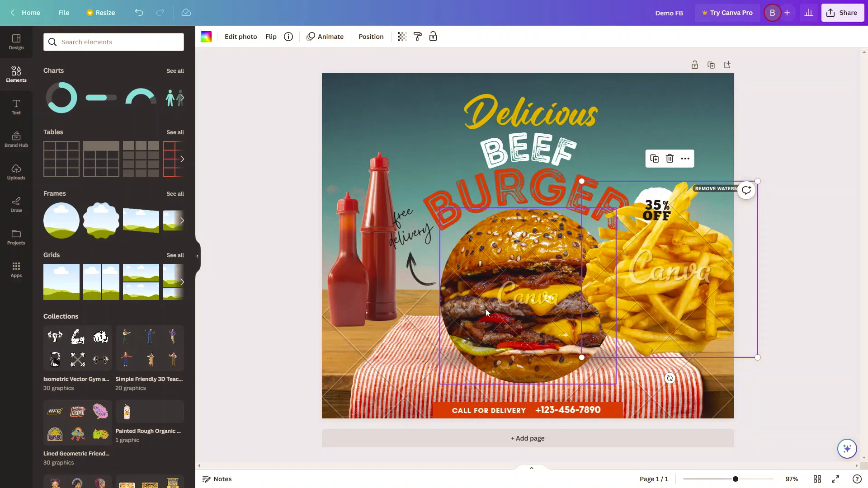
# Detach the burger photo from the circle frame, put it into the scalloped frame, and delete the empty circle frame
pyautogui.rightClick(488, 297)
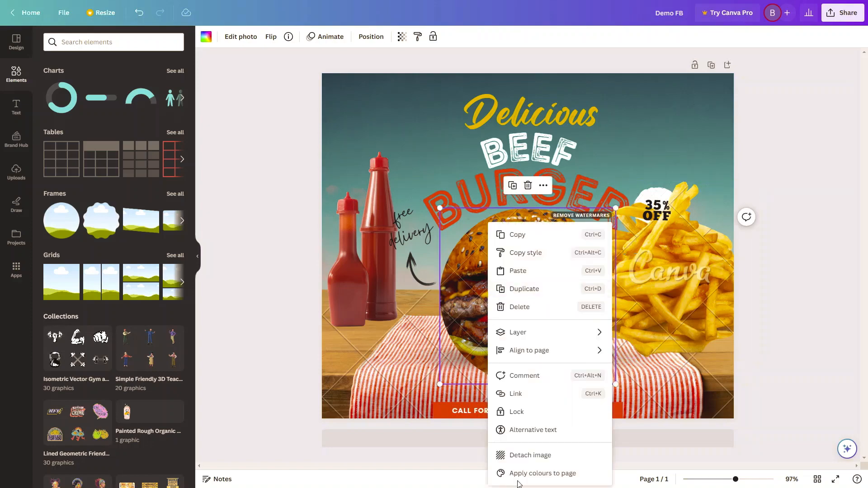
pyautogui.click(522, 455)
pyautogui.moveTo(532, 300); pyautogui.dragTo(634, 261)
pyautogui.click(484, 329)
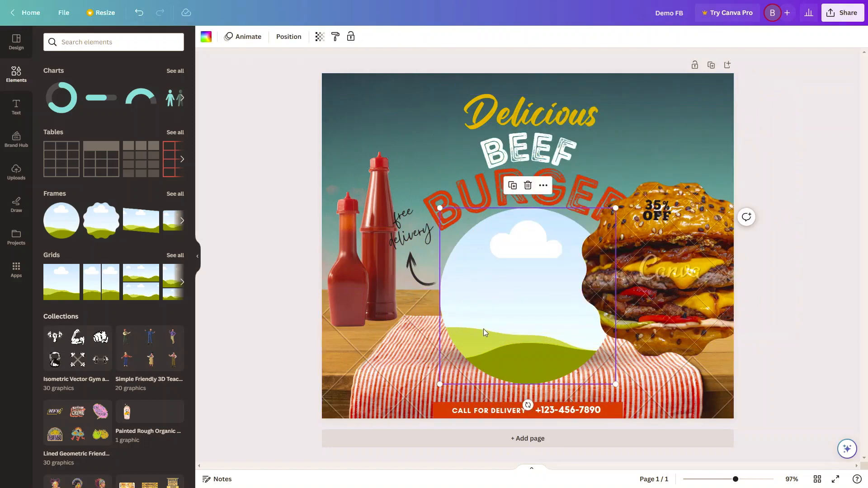
pyautogui.press('Delete')
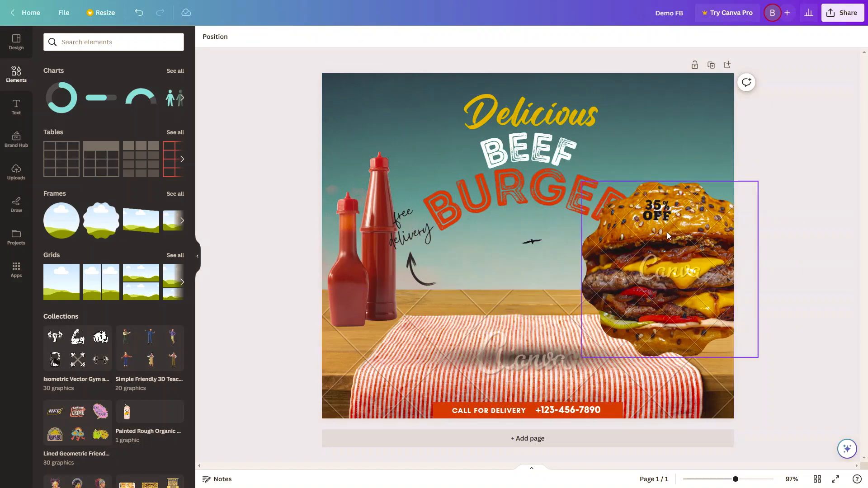
# Detach the burger photo from the scalloped frame, delete the empty frame, and move the full-size burger to the middle of the page
pyautogui.moveTo(639, 264); pyautogui.dragTo(584, 272)
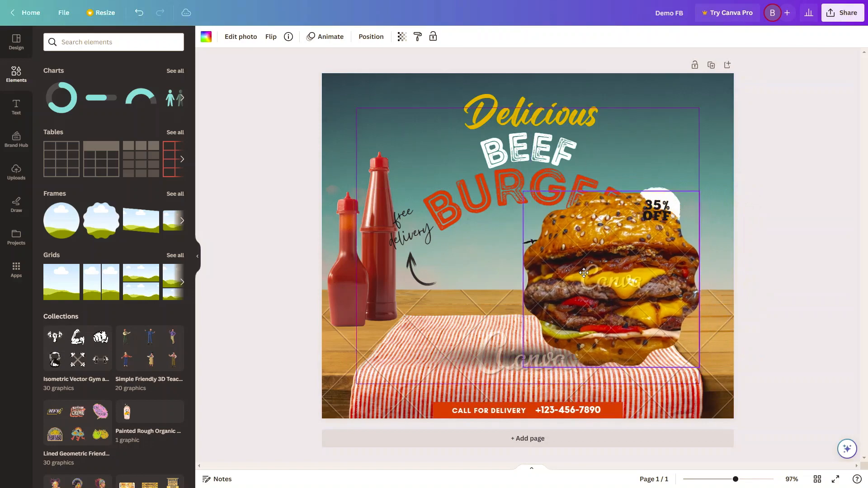
pyautogui.rightClick(586, 275)
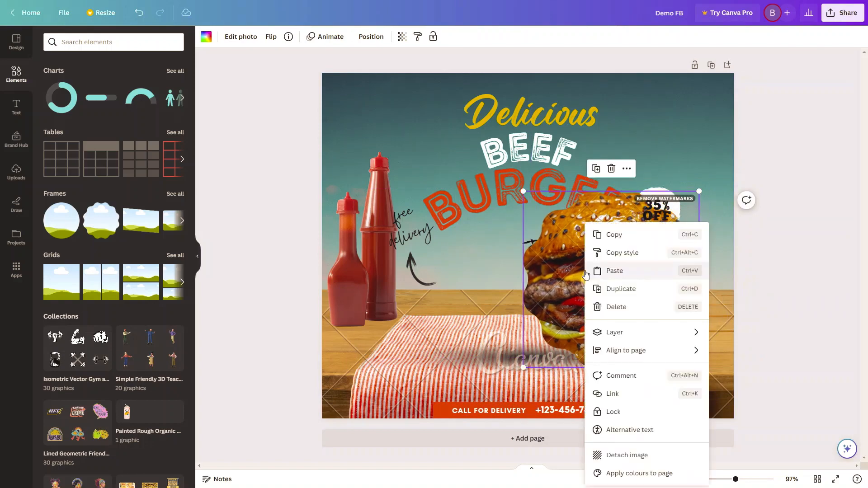
pyautogui.click(636, 455)
pyautogui.moveTo(555, 286); pyautogui.dragTo(479, 321)
pyautogui.click(675, 252)
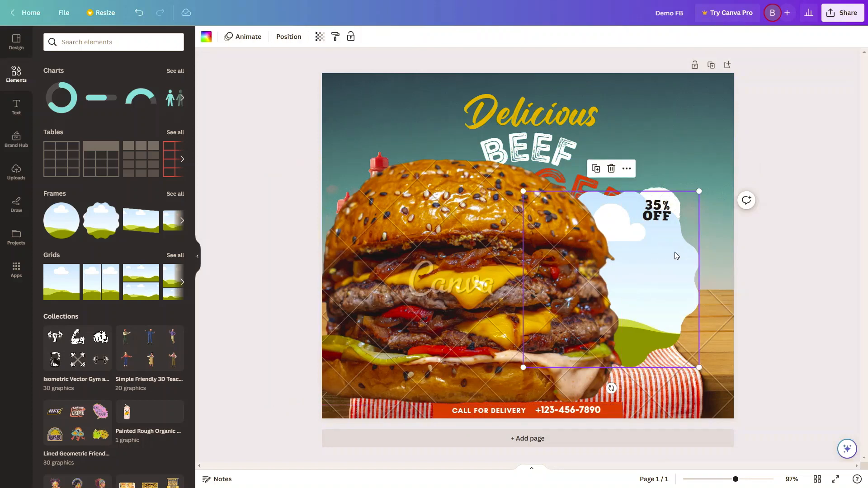
pyautogui.press('Delete')
pyautogui.moveTo(537, 288); pyautogui.dragTo(607, 261)
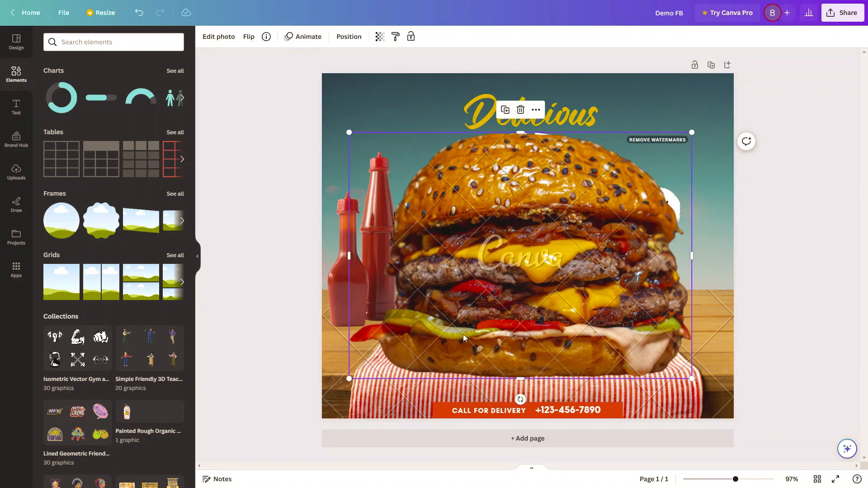
# Undo the frame experiments until the burger and fries photos are back in place, and delete the remaining empty circle frame
pyautogui.hotkey('ctrl', 'z')
pyautogui.hotkey('ctrl', 'z')
pyautogui.hotkey('ctrl', 'z')
pyautogui.hotkey('ctrl', 'z')
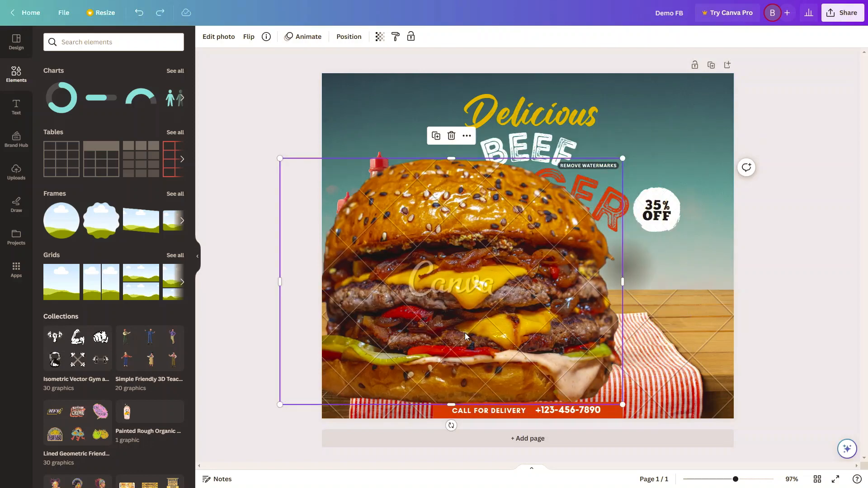
pyautogui.hotkey('ctrl', 'z')
pyautogui.hotkey('ctrl', 'z')
pyautogui.hotkey('ctrl', 'z')
pyautogui.hotkey('ctrl', 'z')
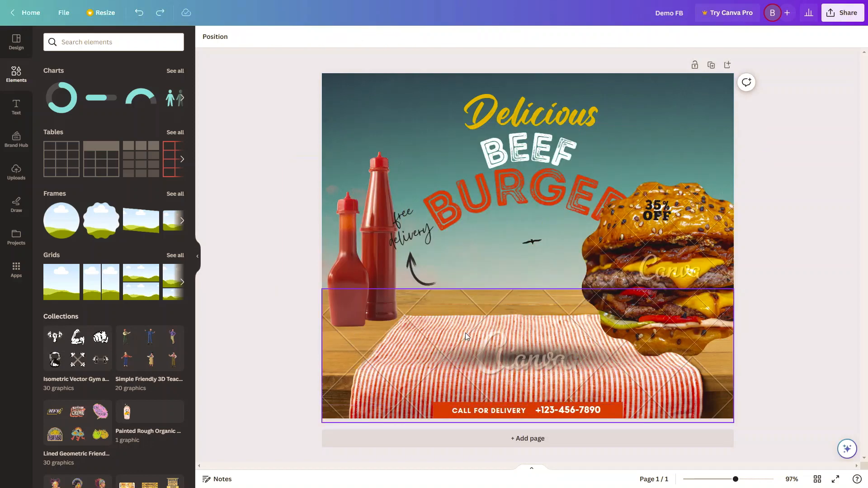
pyautogui.hotkey('ctrl', 'z')
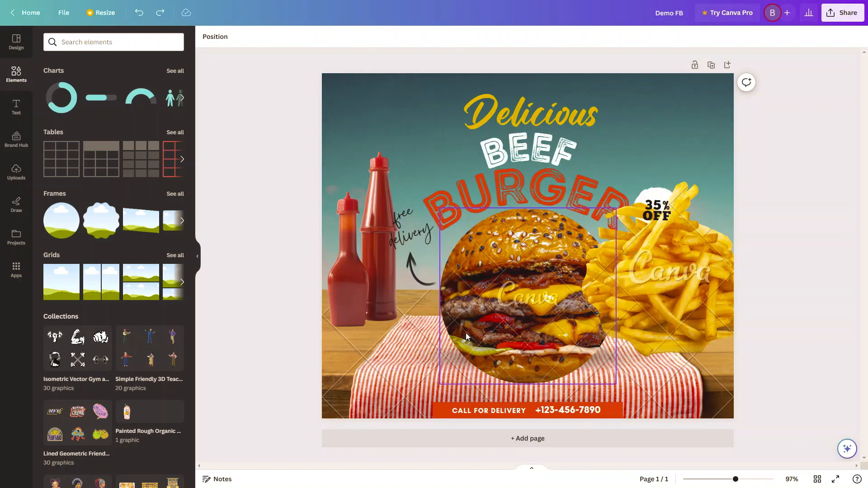
pyautogui.hotkey('ctrl', 'z')
pyautogui.hotkey('ctrl', 'z')
pyautogui.hotkey('ctrl', 'z')
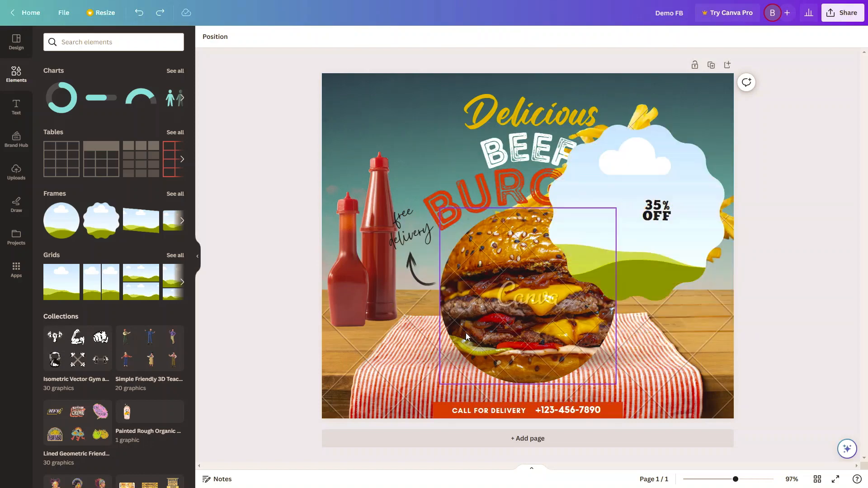
pyautogui.hotkey('ctrl', 'z')
pyautogui.hotkey('ctrl', 'z')
pyautogui.hotkey('ctrl', 'z')
pyautogui.hotkey('ctrl', 'z')
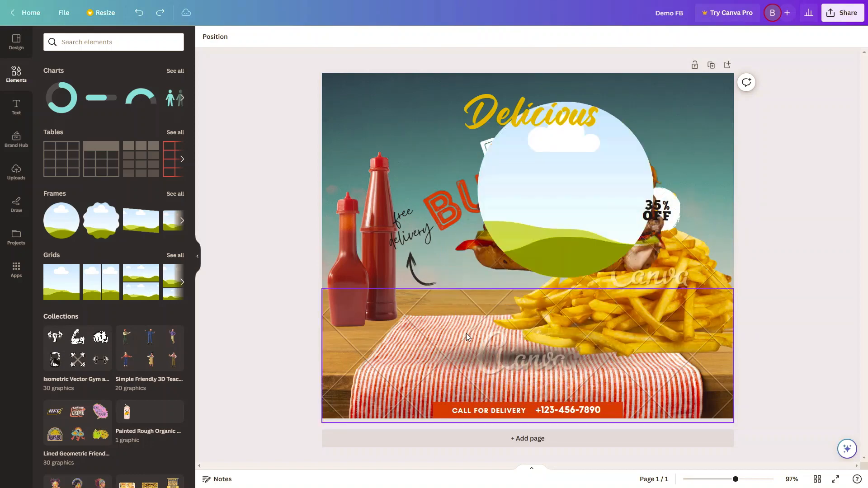
pyautogui.hotkey('ctrl', 'z')
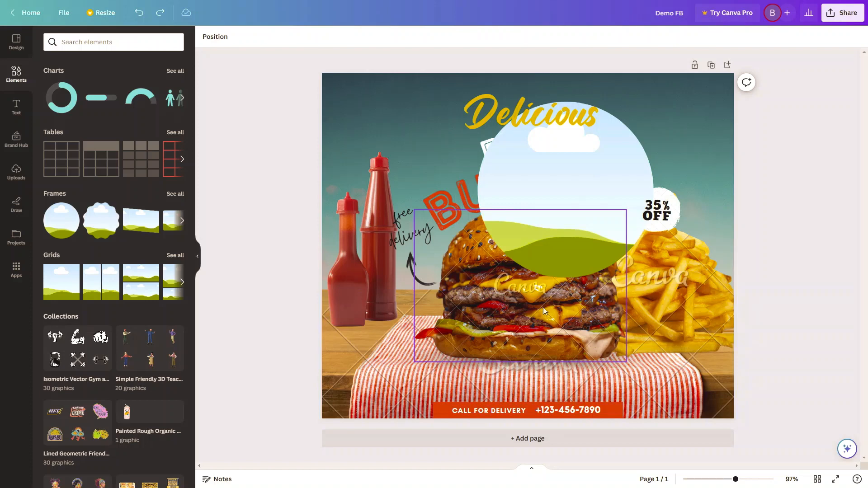
pyautogui.click(589, 176)
pyautogui.press('Delete')
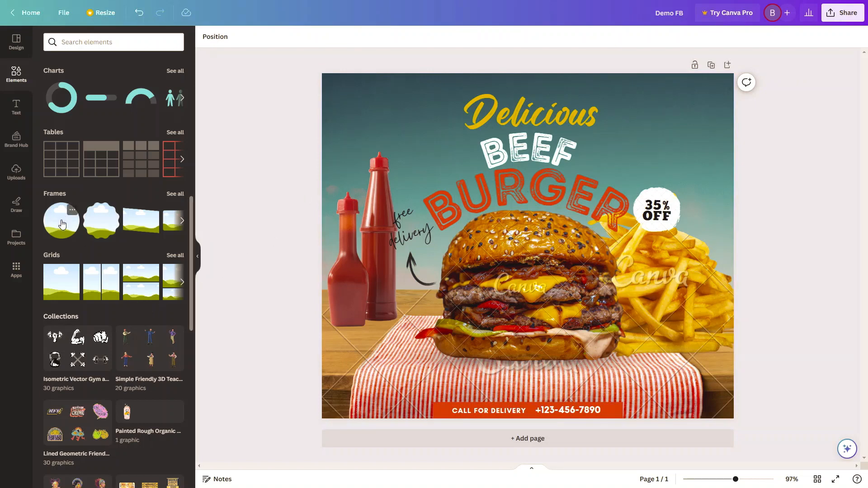
# Browse further frame shapes and view the design's sharing options
pyautogui.click(182, 221)
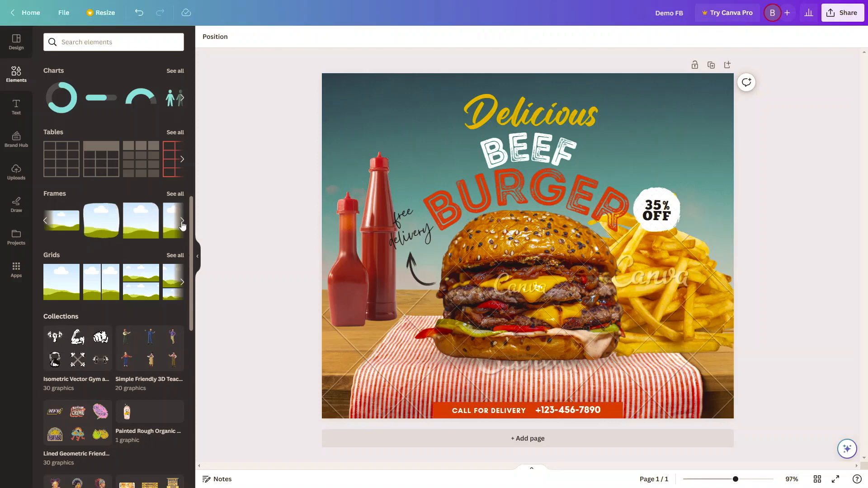
pyautogui.click(182, 222)
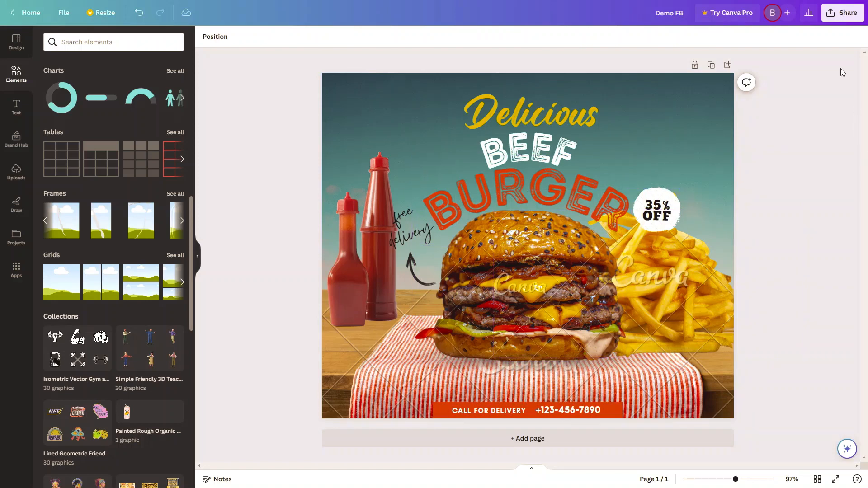
pyautogui.click(851, 14)
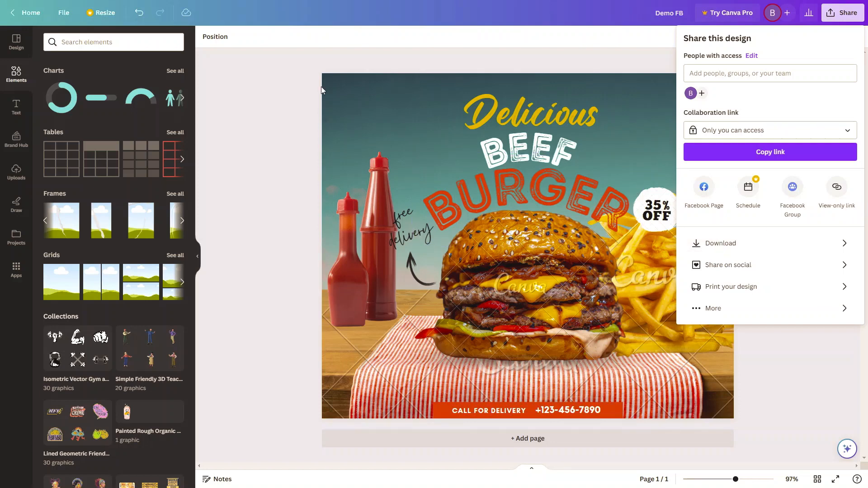
pyautogui.click(265, 84)
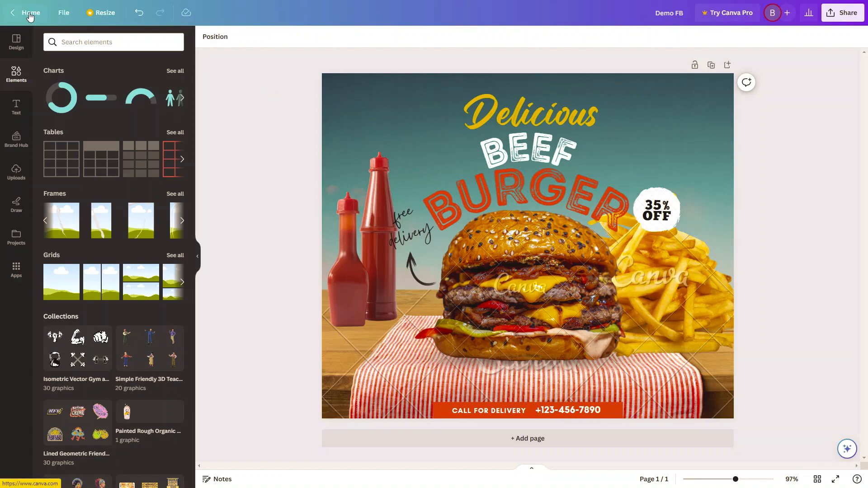
# Reopen the Demo FB design from the home page and delete the burger photo
pyautogui.click(27, 13)
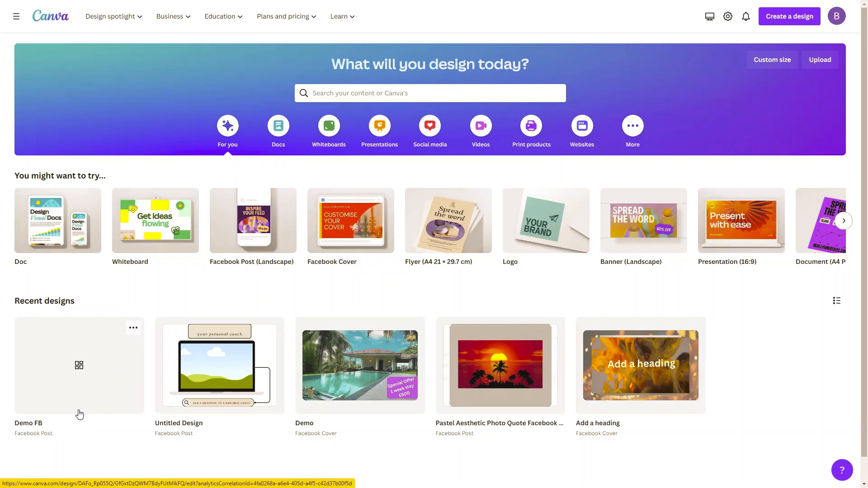
pyautogui.click(91, 399)
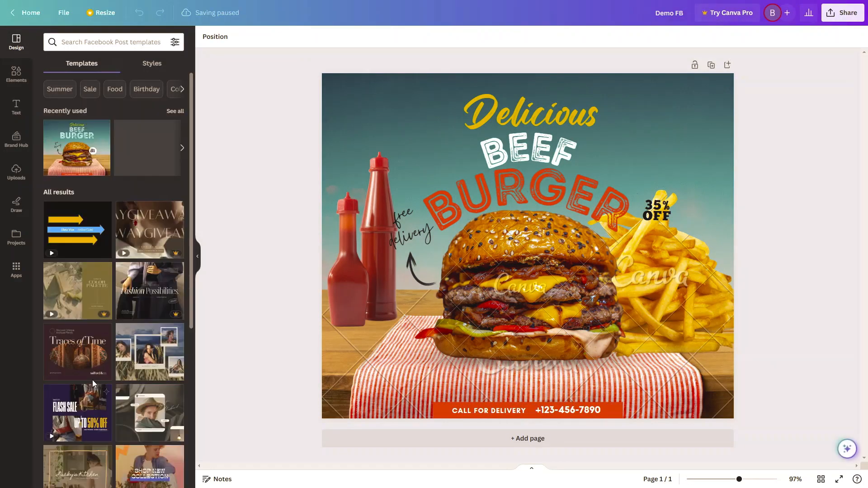
pyautogui.click(529, 288)
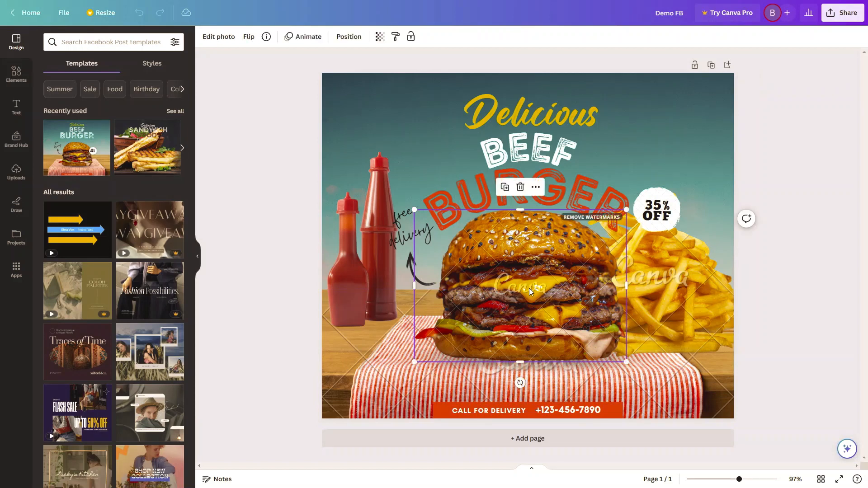
pyautogui.press('Delete')
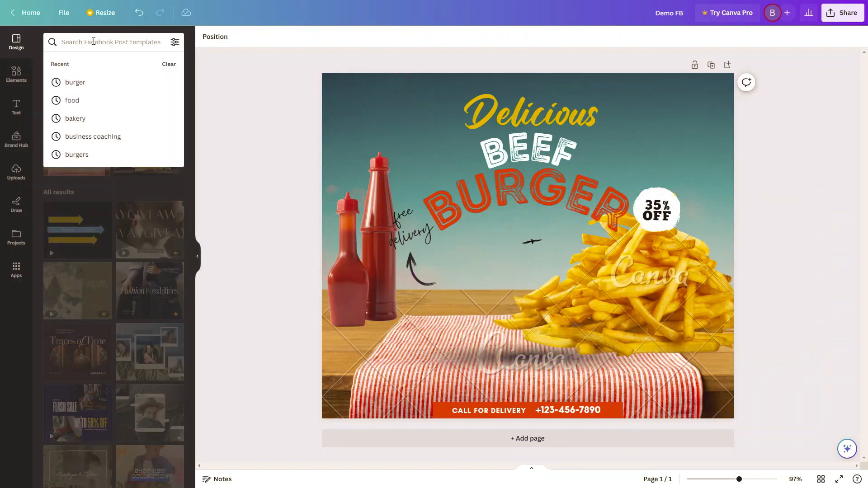
# Search the Facebook Post templates for "sandwiches"
pyautogui.write('sanwic')
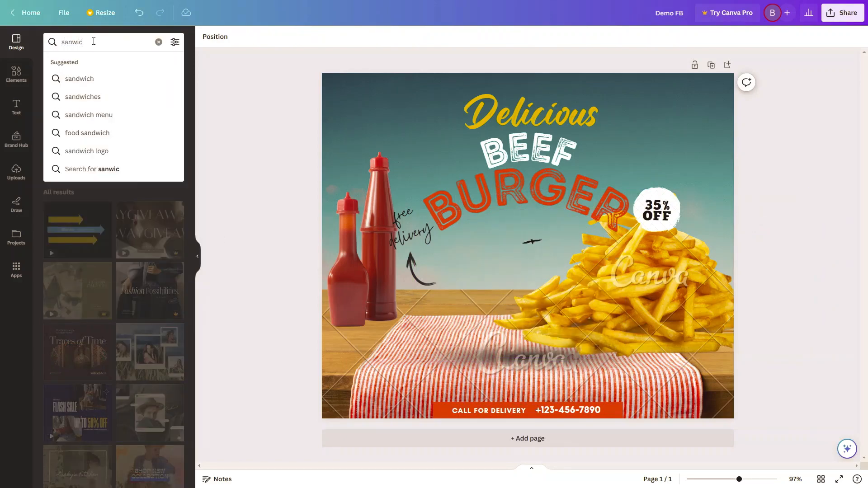
pyautogui.write('hes')
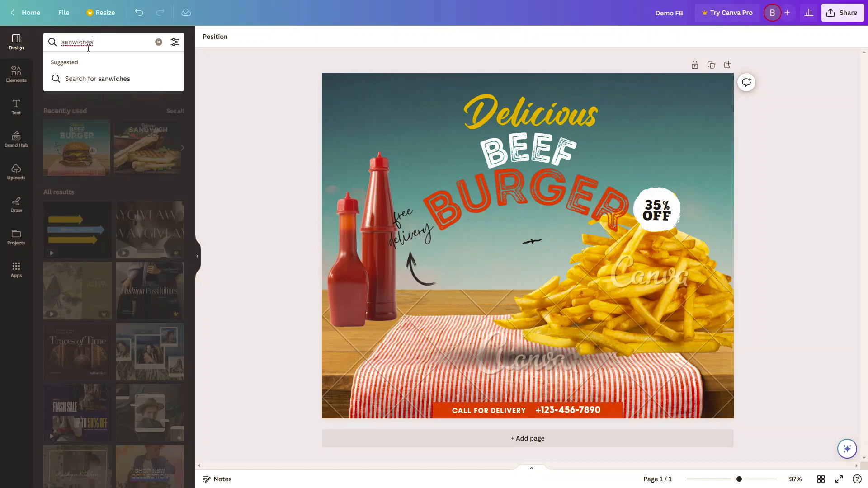
pyautogui.click(73, 41)
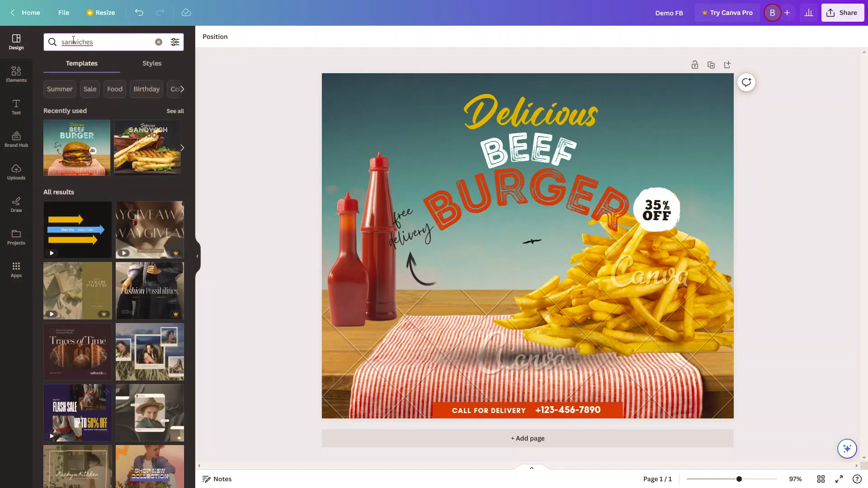
pyautogui.write('d')
pyautogui.press('Return')
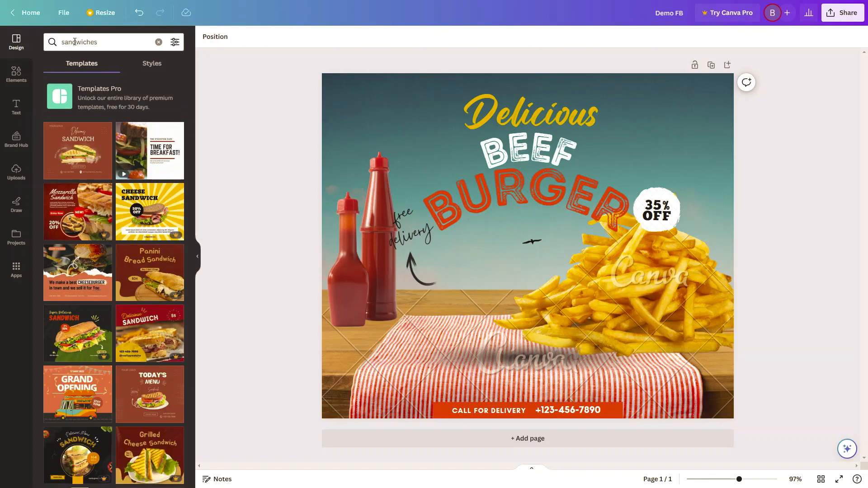
# Search the elements library for "sandwiches"
pyautogui.click(23, 81)
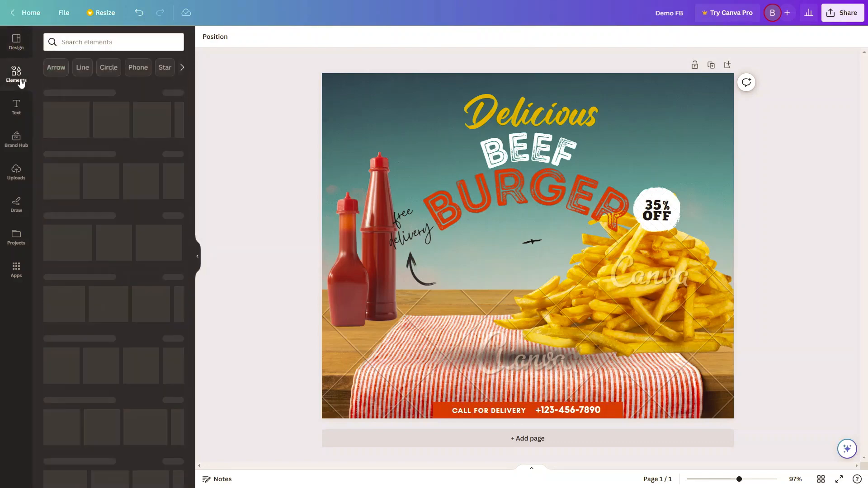
pyautogui.click(85, 41)
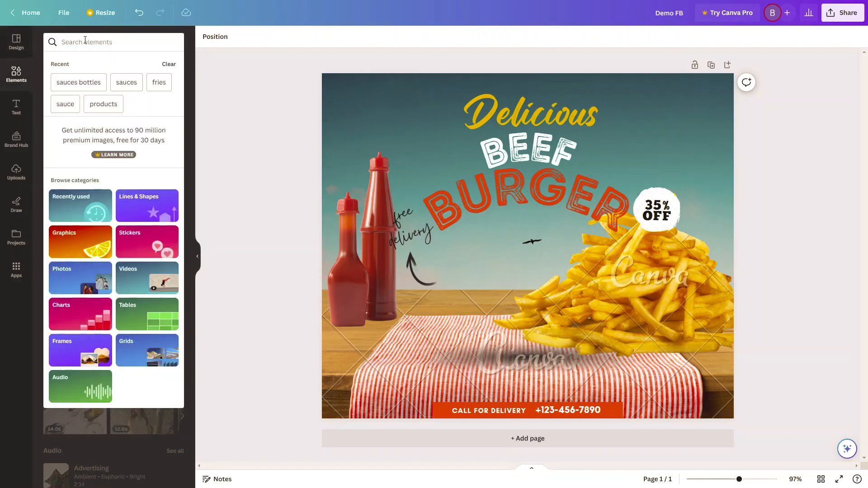
pyautogui.write('sandwicjhes')
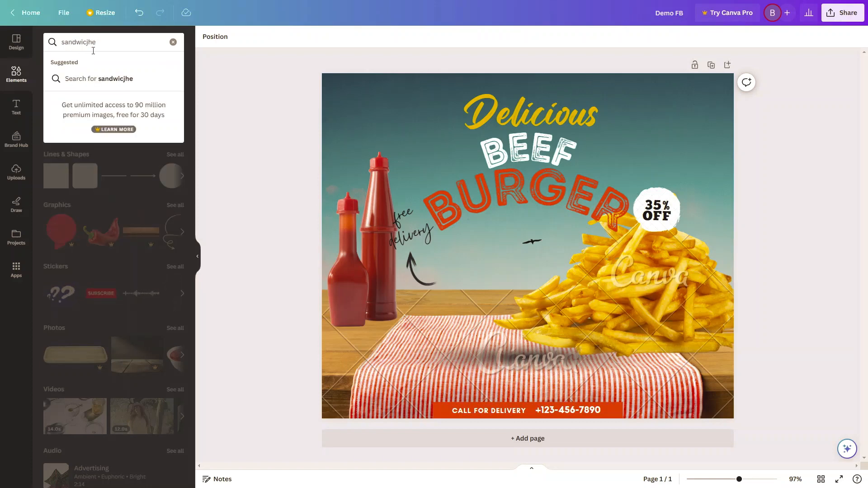
pyautogui.press('BackSpace')
pyautogui.press('BackSpace')
pyautogui.press('BackSpace')
pyautogui.press('BackSpace')
pyautogui.write('hes')
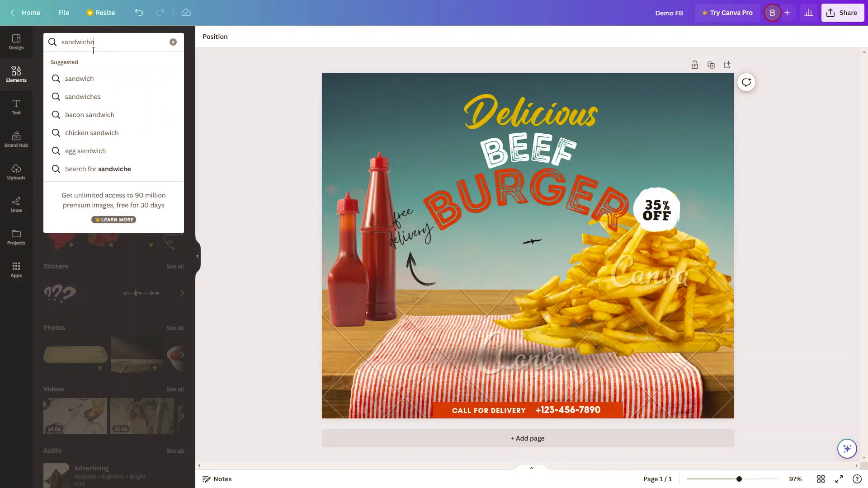
pyautogui.press('Return')
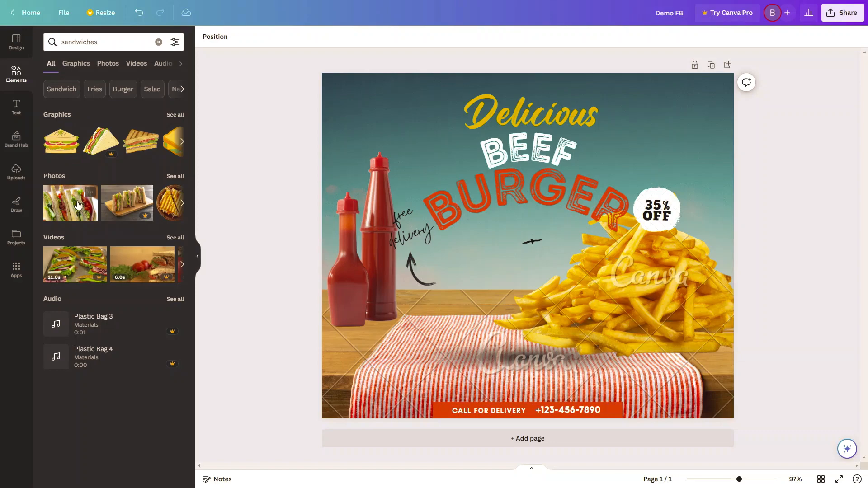
# Try the close-up photo of the upright sandwiches at a smaller size below the "BURGER" heading, and delete it
pyautogui.moveTo(79, 207); pyautogui.dragTo(390, 203)
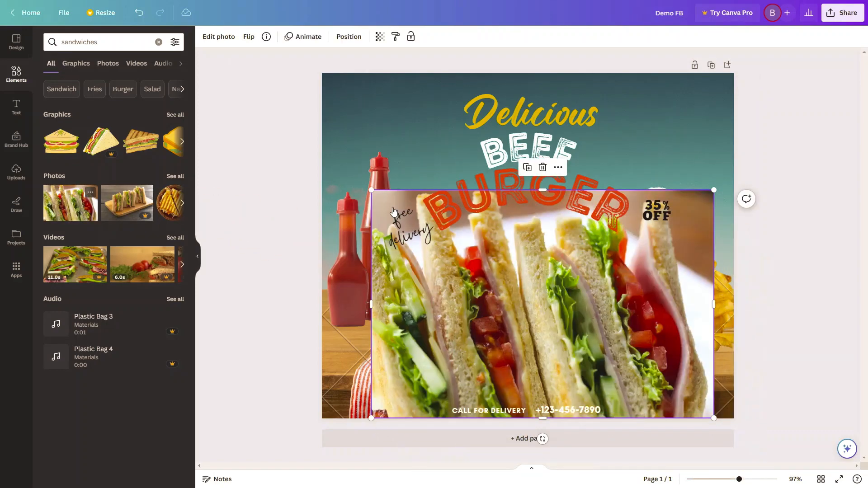
pyautogui.moveTo(373, 419); pyautogui.dragTo(490, 345)
pyautogui.moveTo(555, 288); pyautogui.dragTo(504, 316)
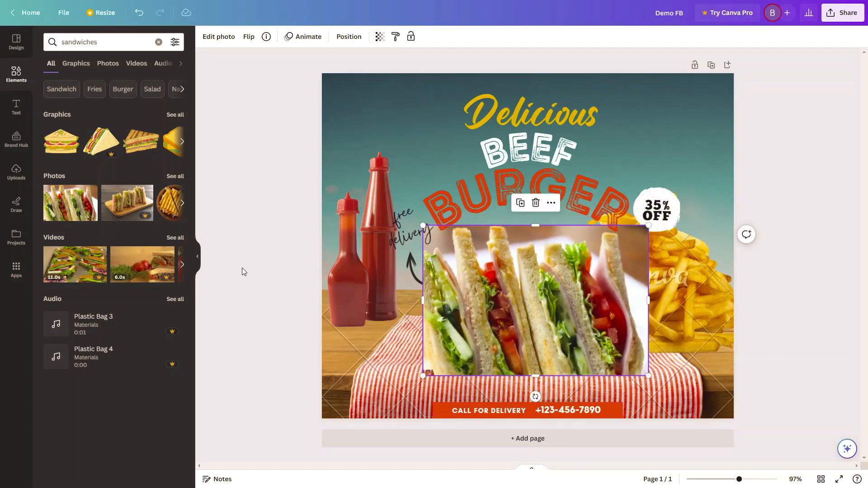
pyautogui.press('Delete')
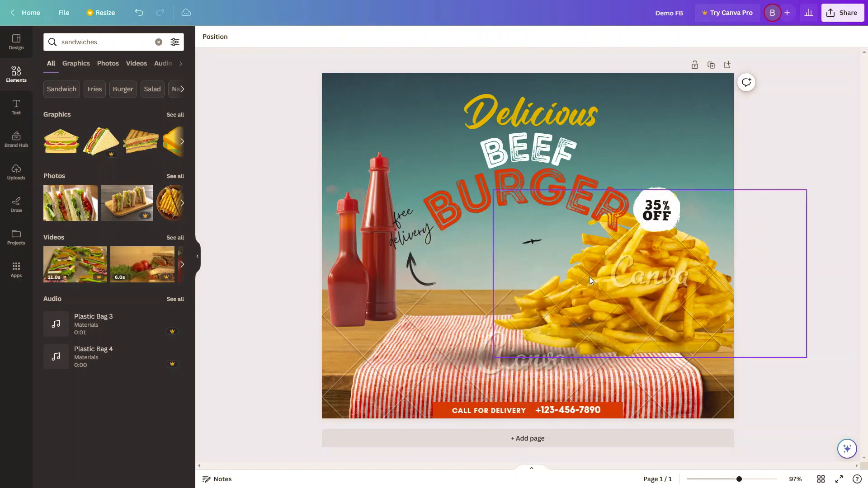
# Try the photo of sandwiches on a wooden board at a smaller size beside the fries, and delete it
pyautogui.click(120, 206)
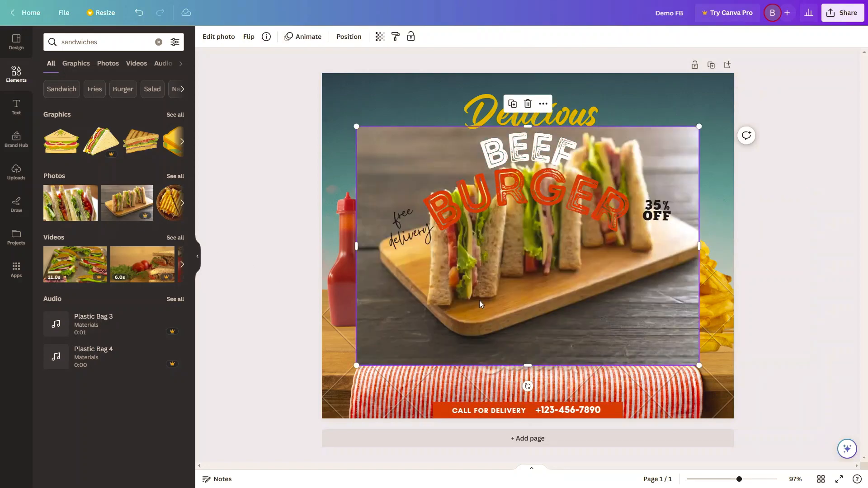
pyautogui.moveTo(357, 366); pyautogui.dragTo(505, 262)
pyautogui.moveTo(566, 218); pyautogui.dragTo(479, 330)
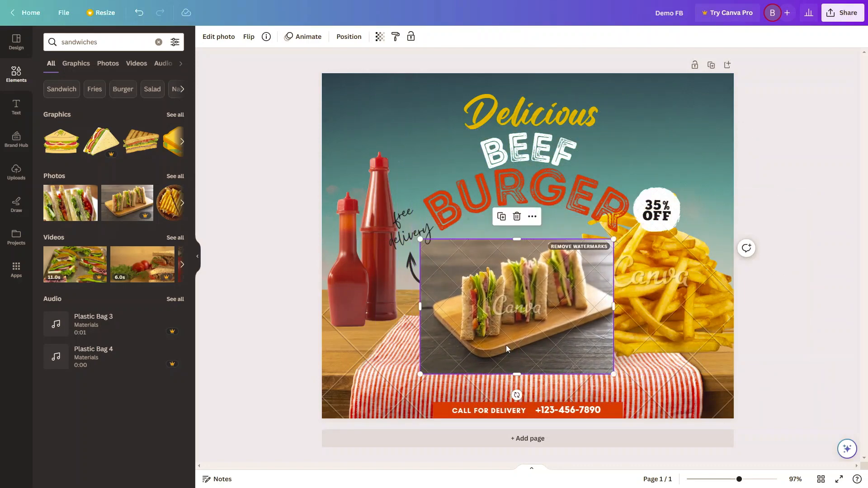
pyautogui.moveTo(583, 347); pyautogui.dragTo(583, 340)
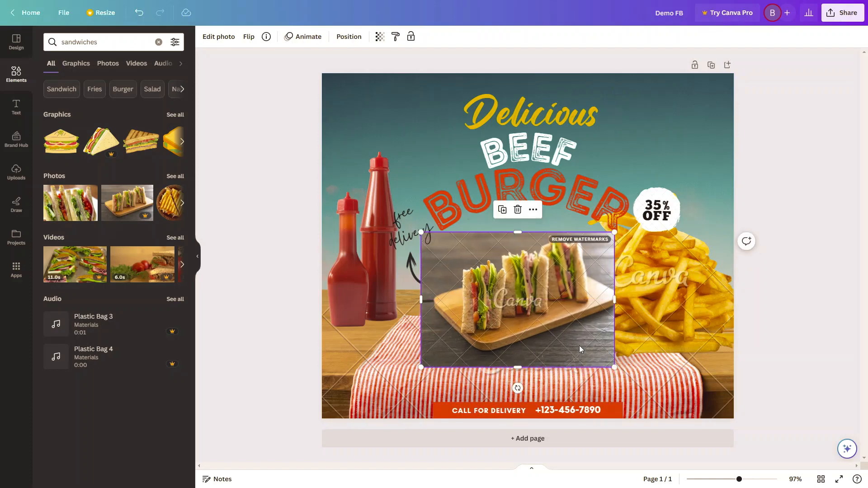
pyautogui.click(182, 204)
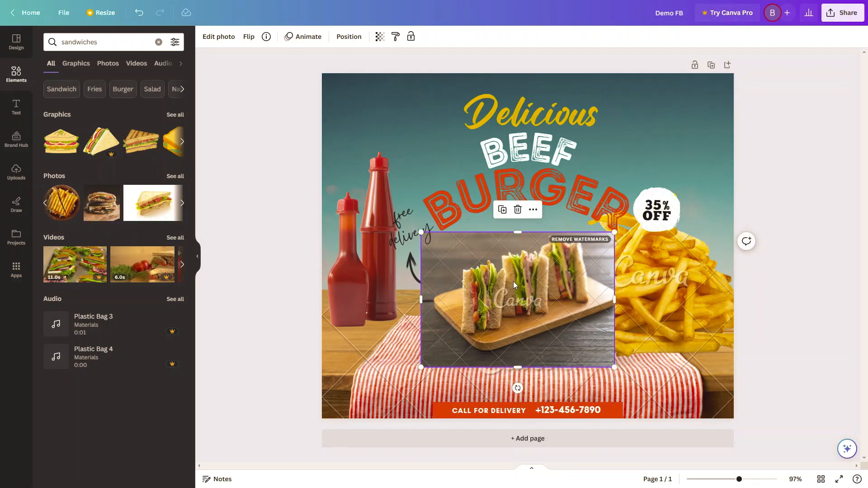
pyautogui.press('Delete')
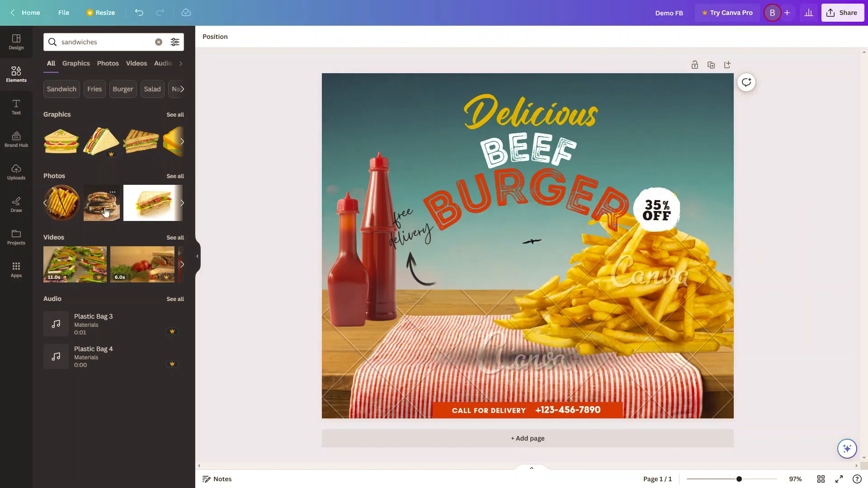
# Try the white-background sandwich photo on the page, delete it, and browse further sandwich photos
pyautogui.moveTo(152, 208); pyautogui.dragTo(369, 226)
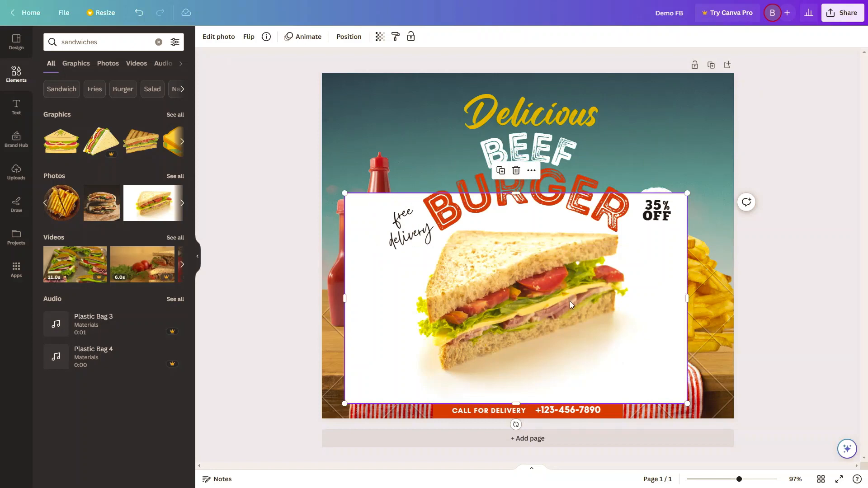
pyautogui.press('Delete')
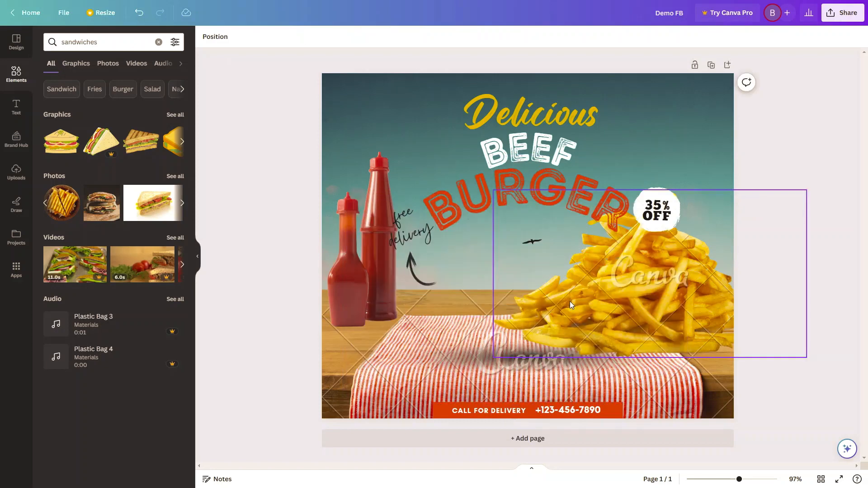
pyautogui.click(182, 204)
pyautogui.click(182, 204)
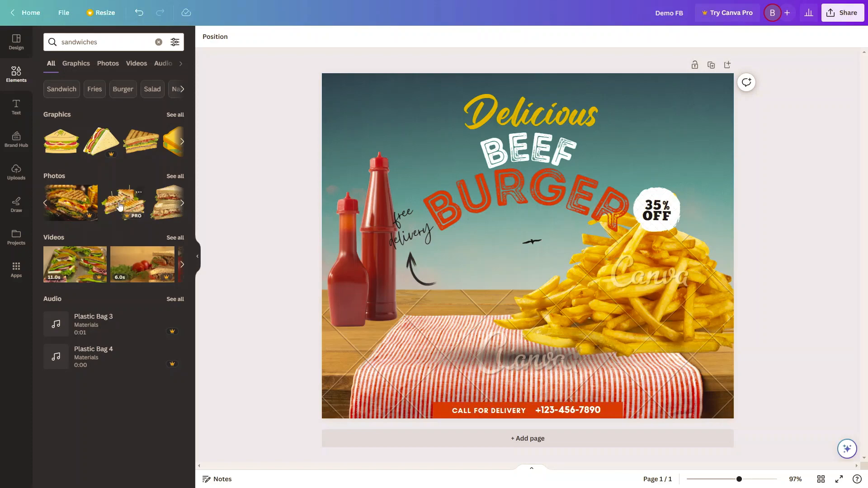
# Add the photo of toasted club sandwiches on skewers and centre it on the striped tablecloth below the "BURGER" heading
pyautogui.moveTo(123, 206); pyautogui.dragTo(516, 282)
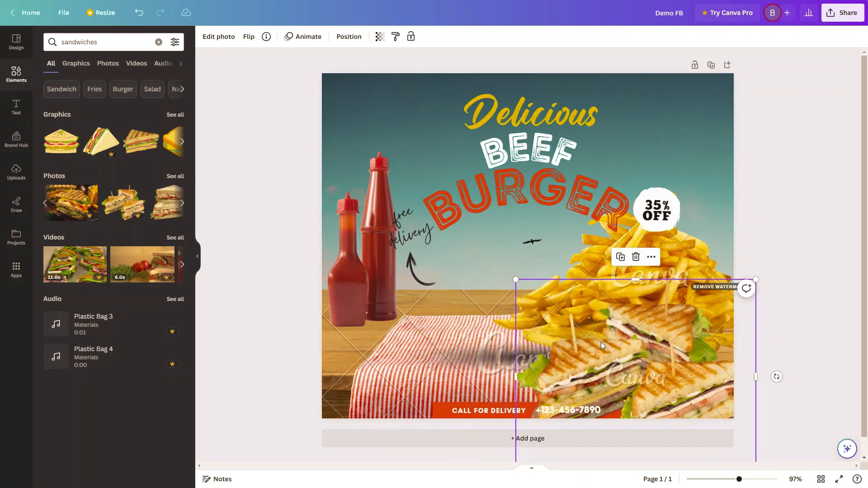
pyautogui.moveTo(599, 339); pyautogui.dragTo(481, 260)
pyautogui.click(328, 127)
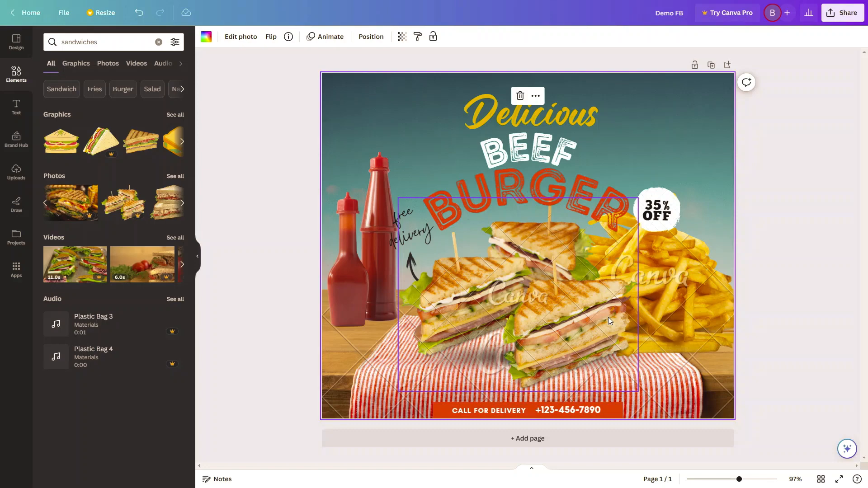
# View the Canva Pro free trial offer and close it
pyautogui.click(735, 12)
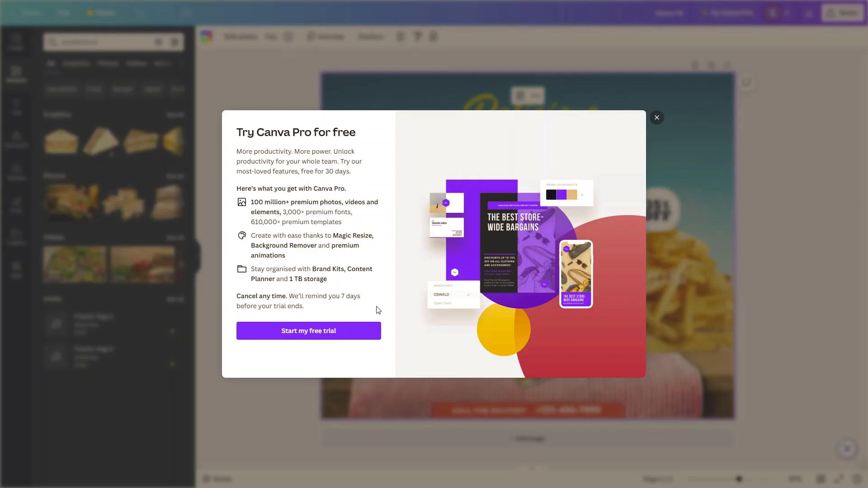
pyautogui.click(657, 118)
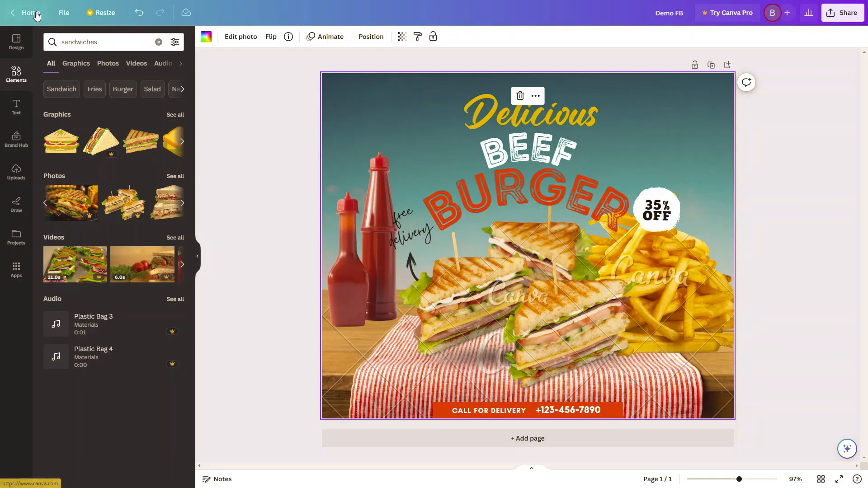
# Reopen the Demo FB design from the home page and look over its file options
pyautogui.click(37, 17)
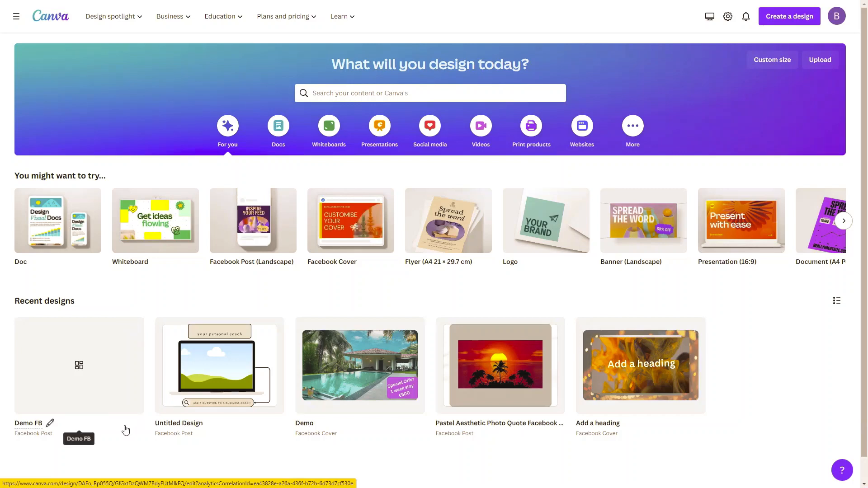
pyautogui.click(106, 384)
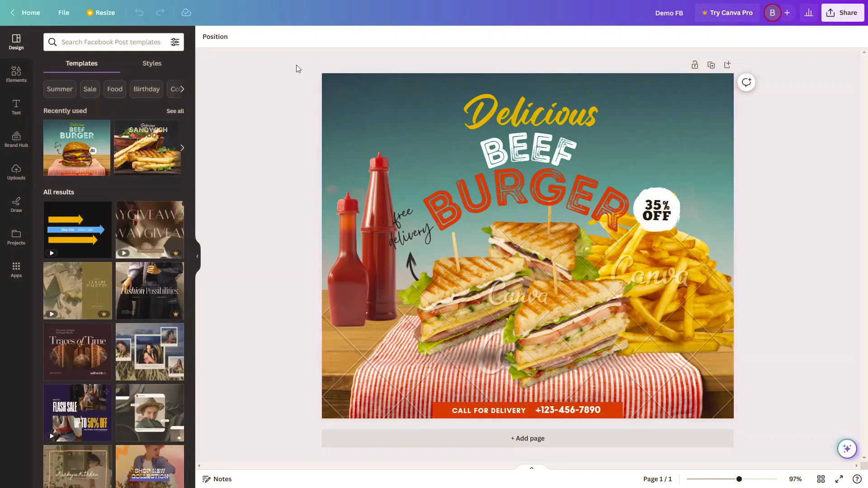
pyautogui.click(64, 15)
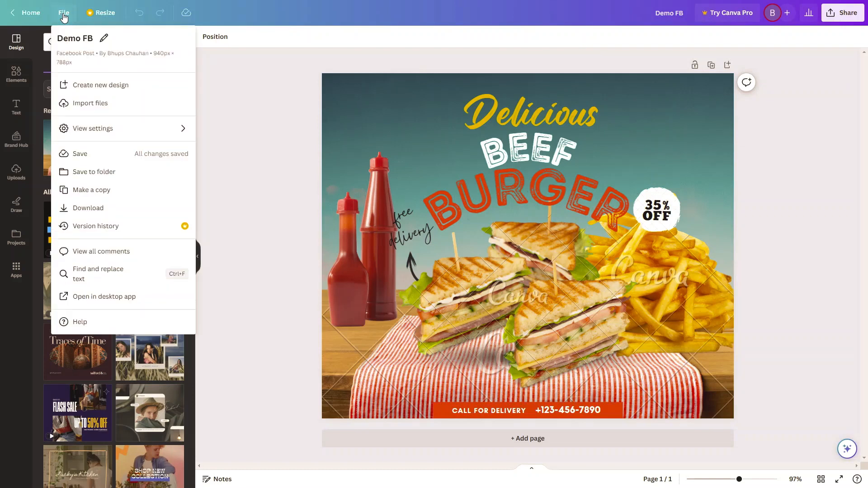
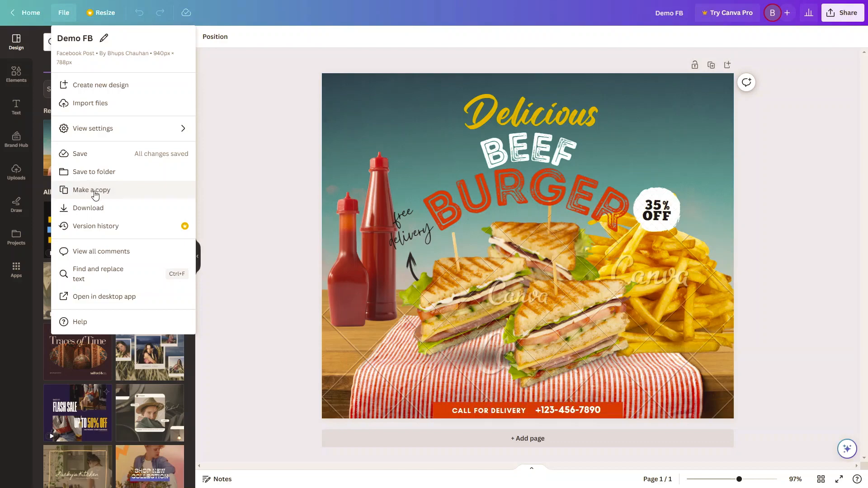
pyautogui.click(297, 25)
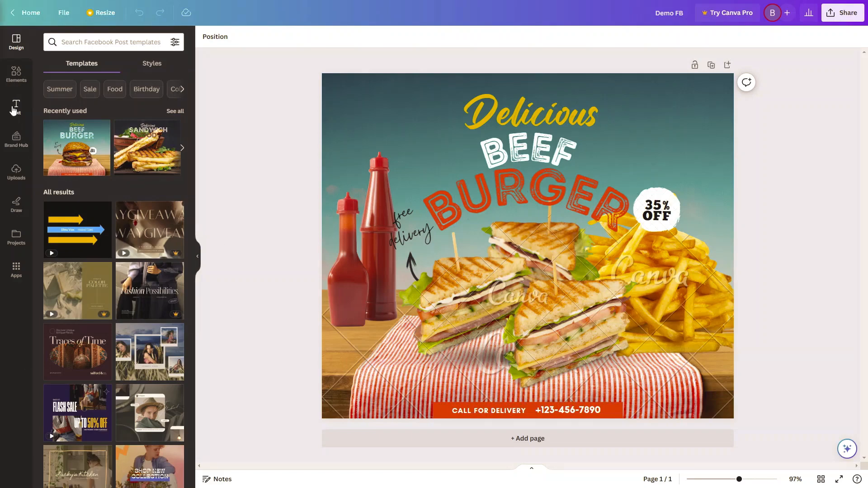
# Add a default heading and a default subheading over the sandwich photo
pyautogui.click(15, 109)
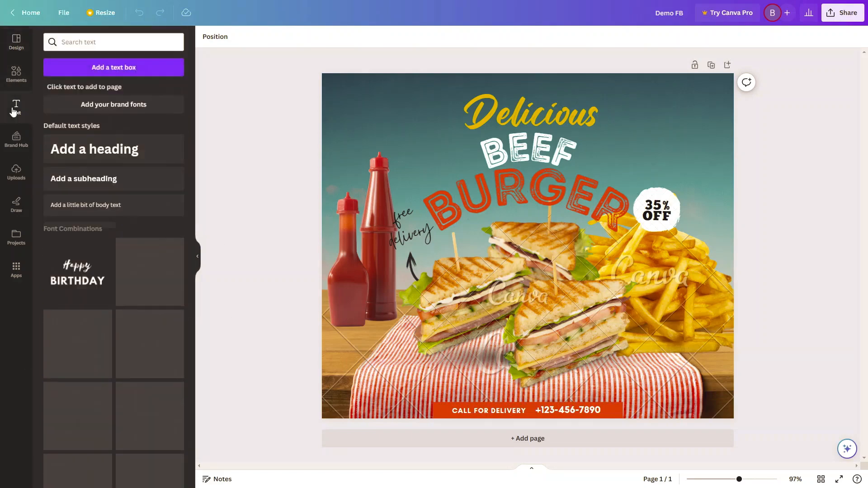
pyautogui.click(114, 150)
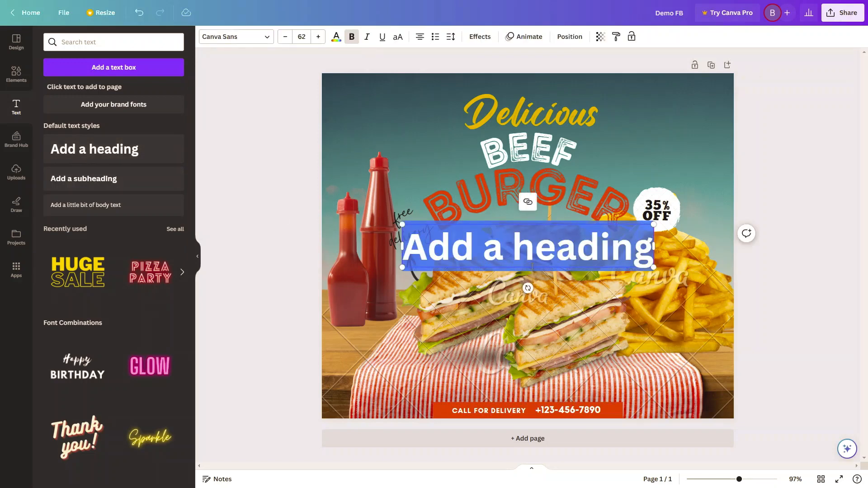
pyautogui.click(79, 184)
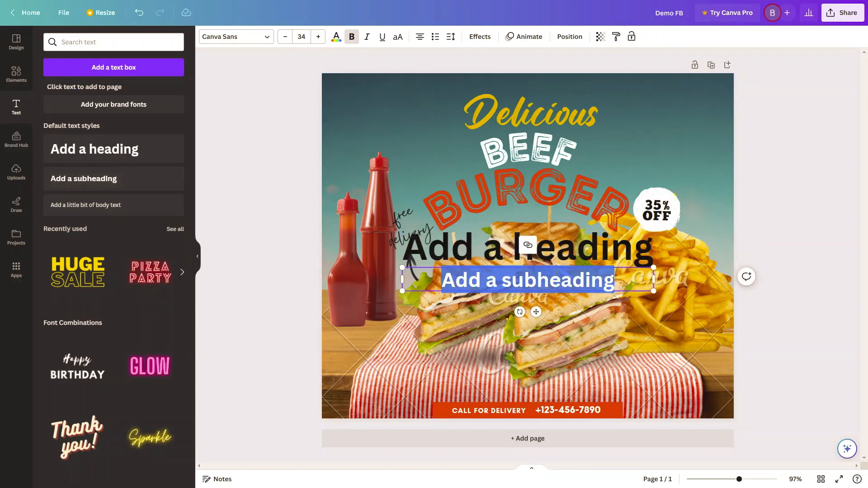
# Replace the placeholder heading text with "free burger meal"
pyautogui.click(490, 255)
pyautogui.click(490, 253)
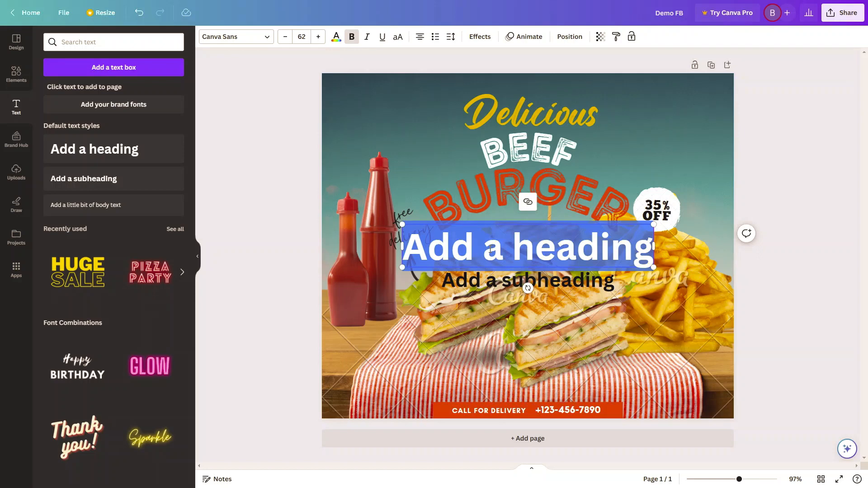
pyautogui.write('fr')
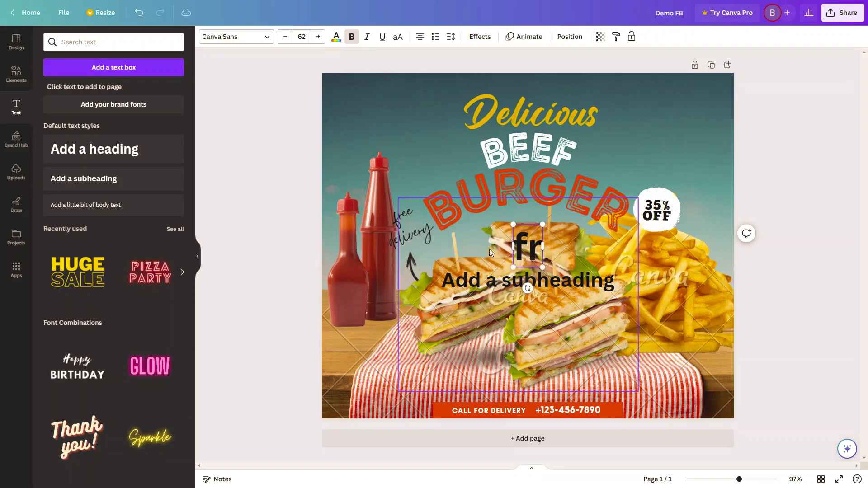
pyautogui.write('ee bur')
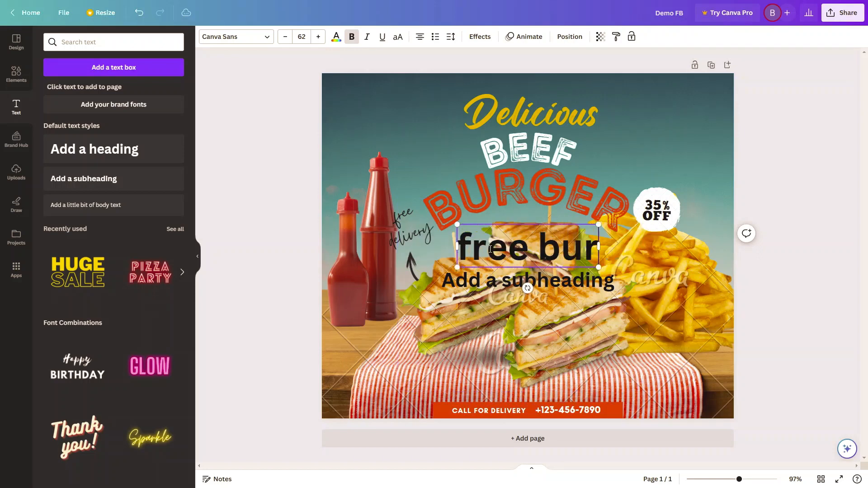
pyautogui.write('ger meal')
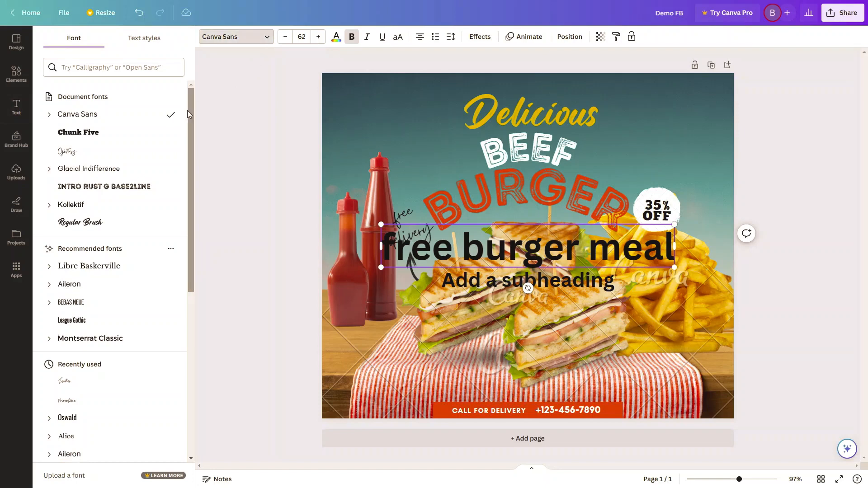
# Compare the Kollektif and Regular Brush fonts on the "free burger meal" heading and set it to Intro Rust G Base2line
pyautogui.click(109, 190)
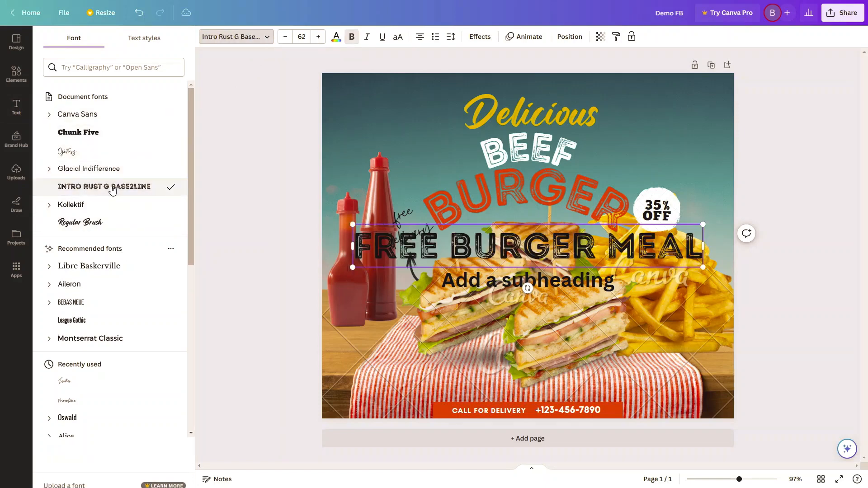
pyautogui.click(83, 205)
pyautogui.click(82, 224)
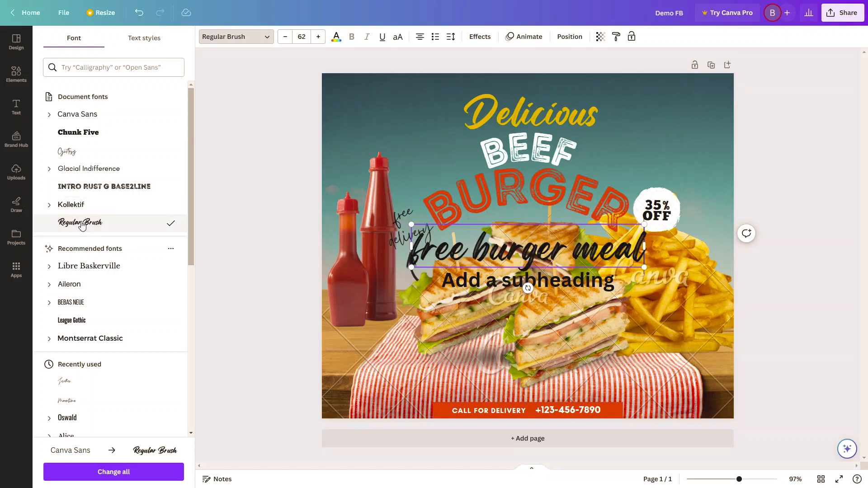
pyautogui.click(84, 185)
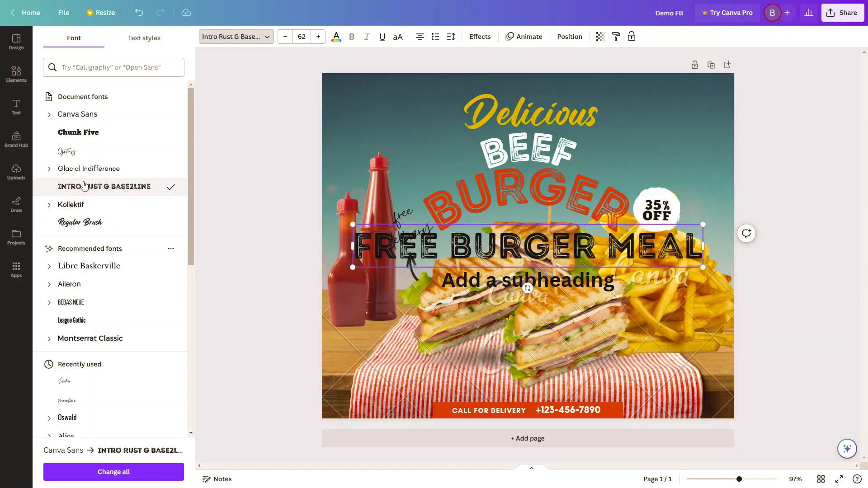
# Try the yellow document colour #efc104 on the whole "FREE BURGER MEAL" heading
pyautogui.click(337, 38)
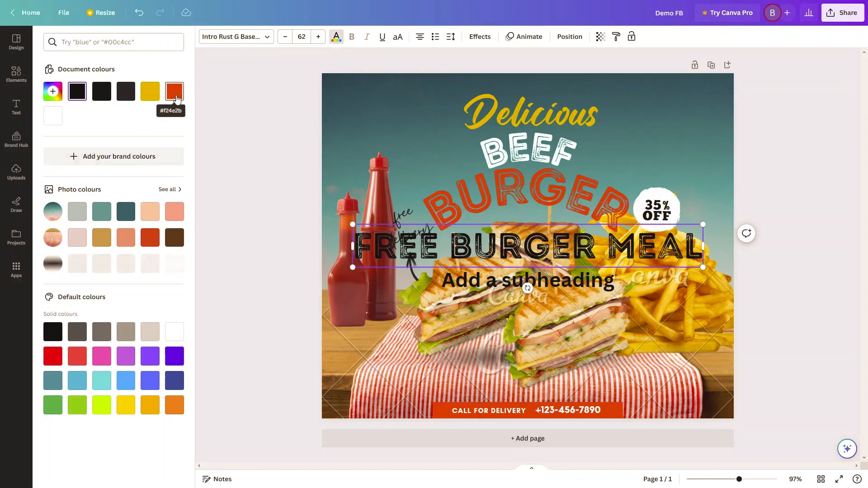
pyautogui.click(154, 94)
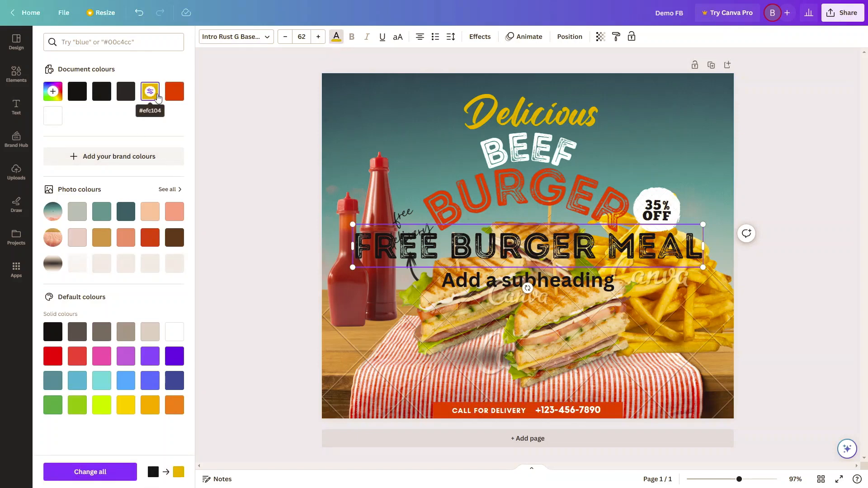
pyautogui.doubleClick(366, 247)
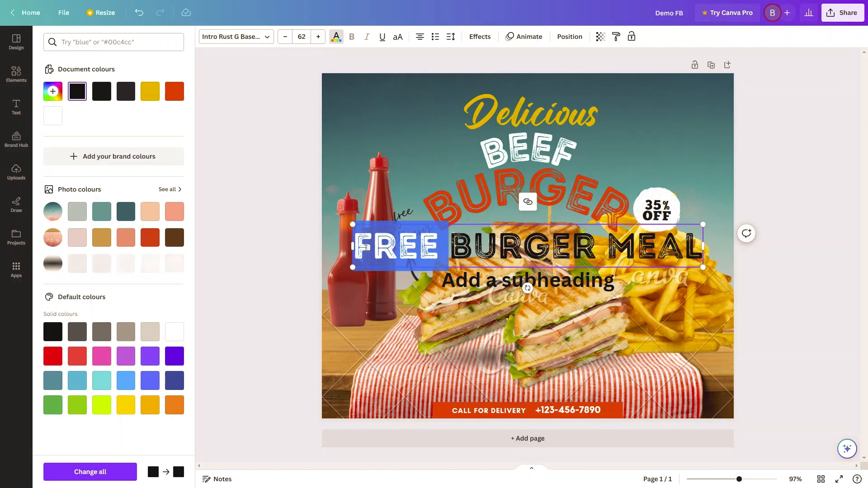
pyautogui.moveTo(354, 247); pyautogui.dragTo(702, 247)
pyautogui.click(153, 94)
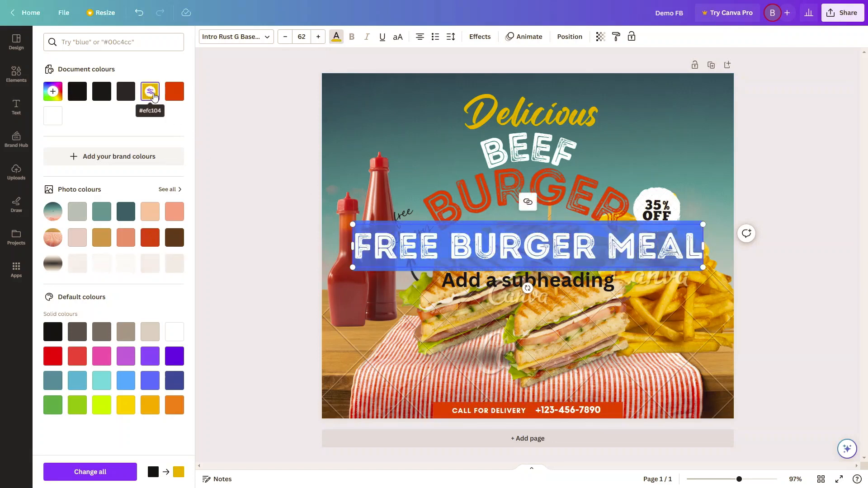
pyautogui.click(288, 185)
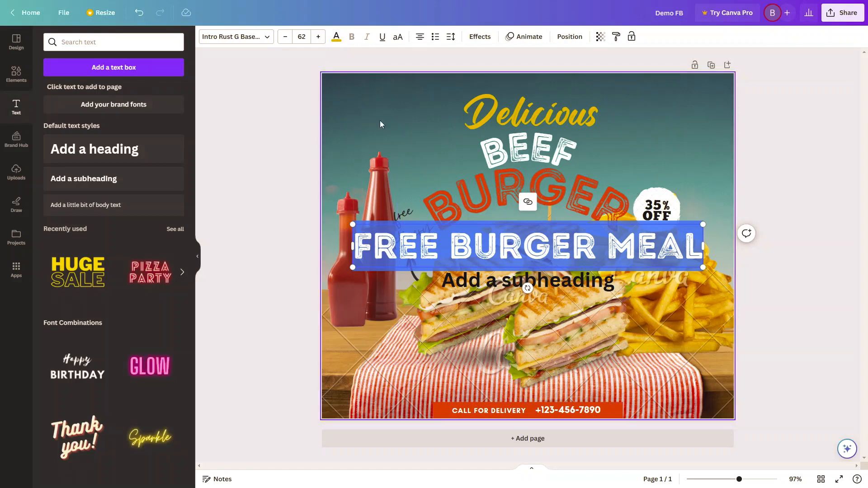
pyautogui.click(399, 123)
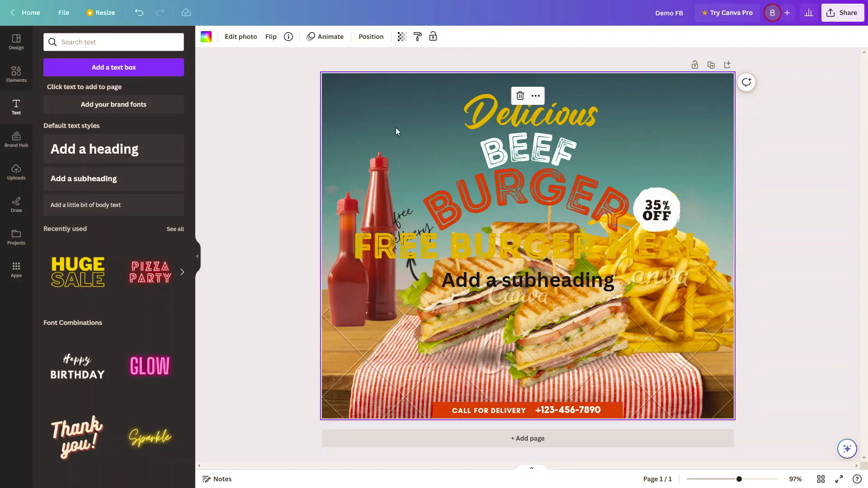
# Recolour the whole "FREE BURGER MEAL" heading with the dark brown from the photo colours
pyautogui.doubleClick(514, 245)
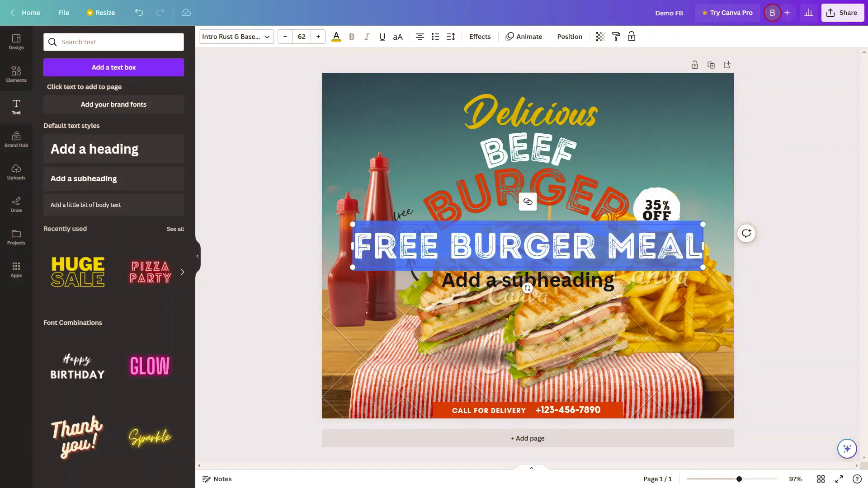
pyautogui.click(336, 36)
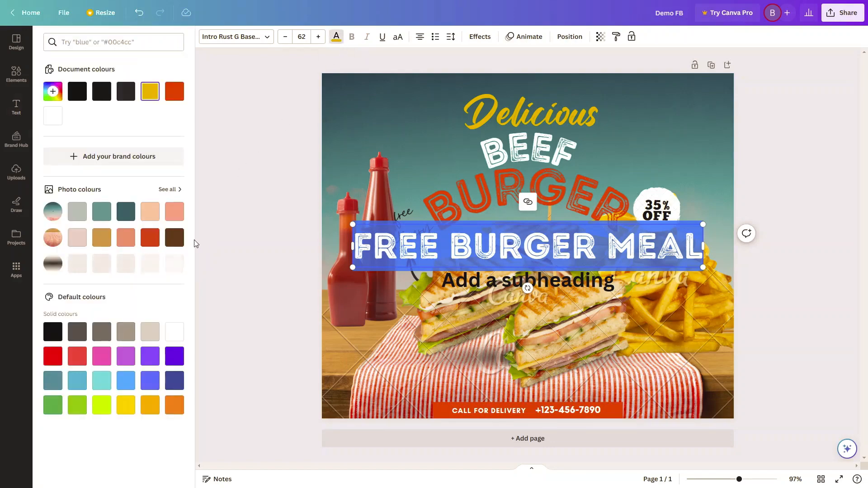
pyautogui.click(174, 237)
pyautogui.click(349, 119)
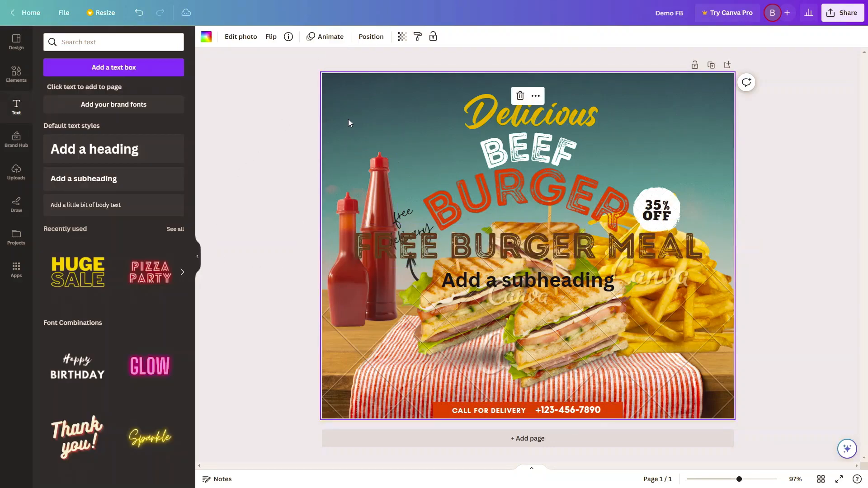
# Tilt the "FREE BURGER MEAL" heading so it rises diagonally from lower left to upper right, and place it across the sandwiches
pyautogui.moveTo(498, 253); pyautogui.dragTo(505, 370)
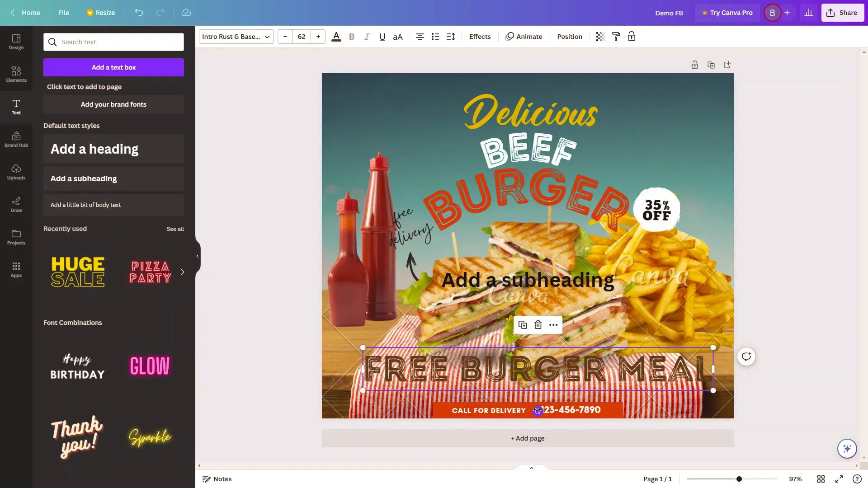
pyautogui.moveTo(537, 410); pyautogui.dragTo(557, 404)
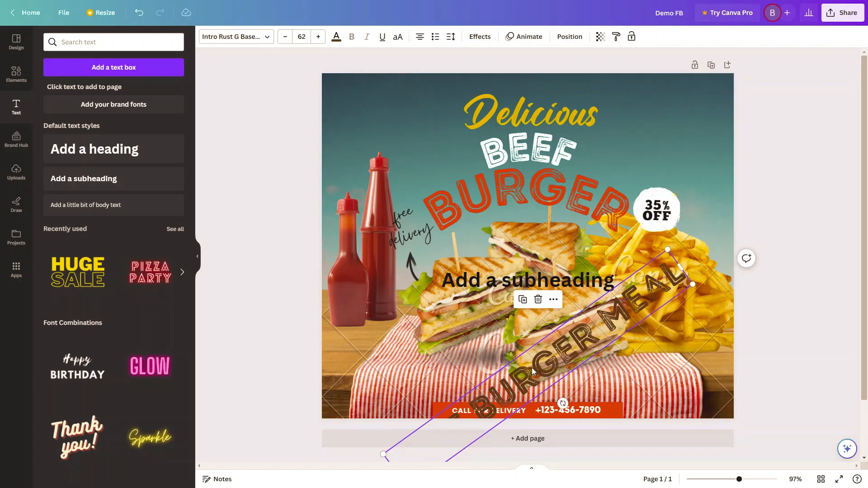
pyautogui.moveTo(544, 347); pyautogui.dragTo(534, 246)
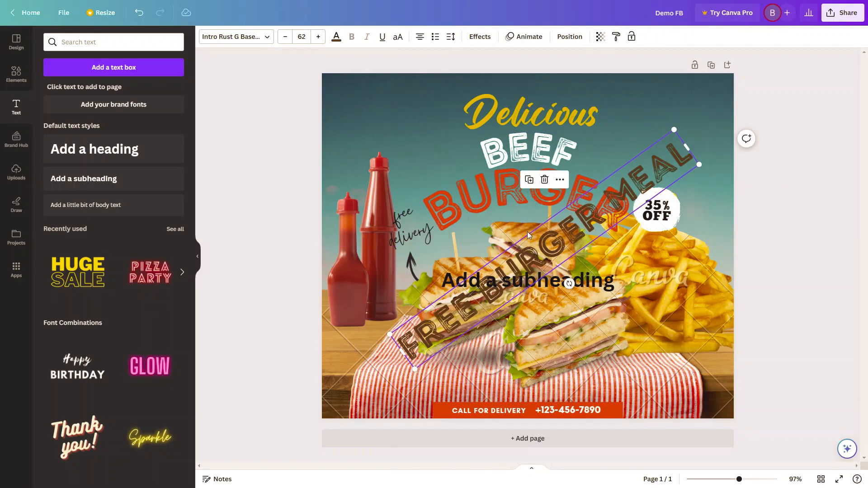
# Delete the curved "BURGER" and "BEEF" headings
pyautogui.click(503, 197)
pyautogui.press('Delete')
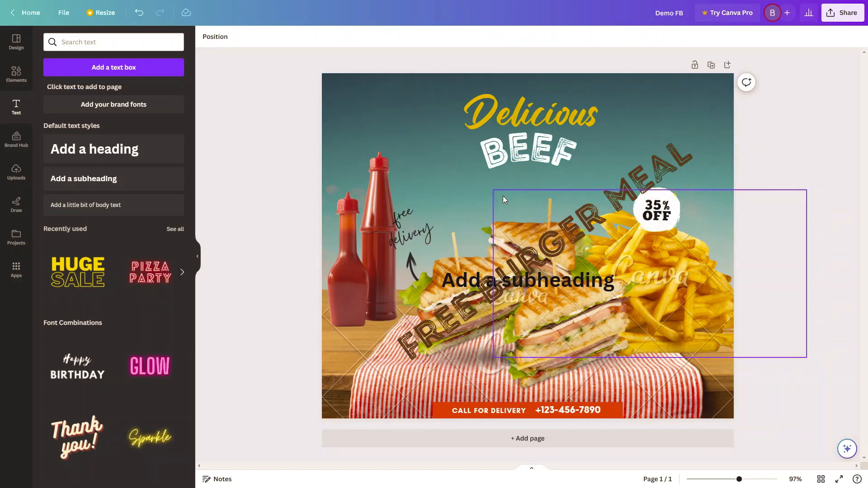
pyautogui.click(517, 142)
pyautogui.press('Delete')
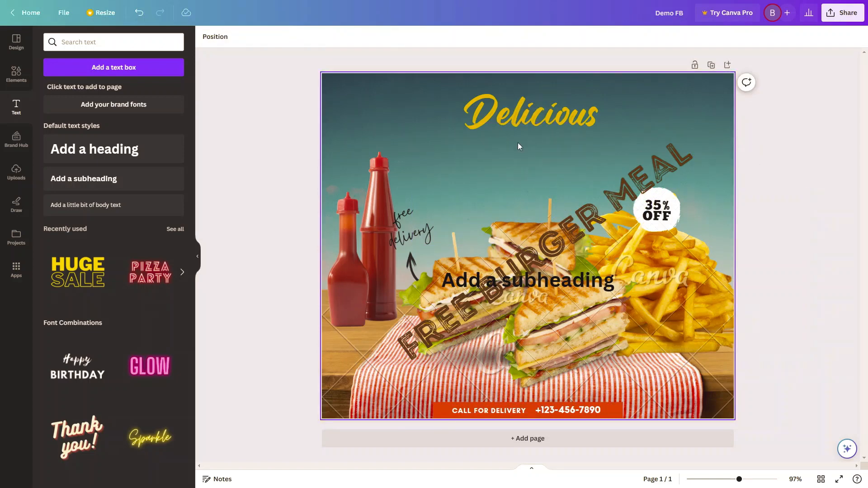
# Move the "Delicious" text down to just above the sandwiches, and select the diagonal "FREE BURGER MEAL" heading
pyautogui.moveTo(516, 113); pyautogui.dragTo(509, 171)
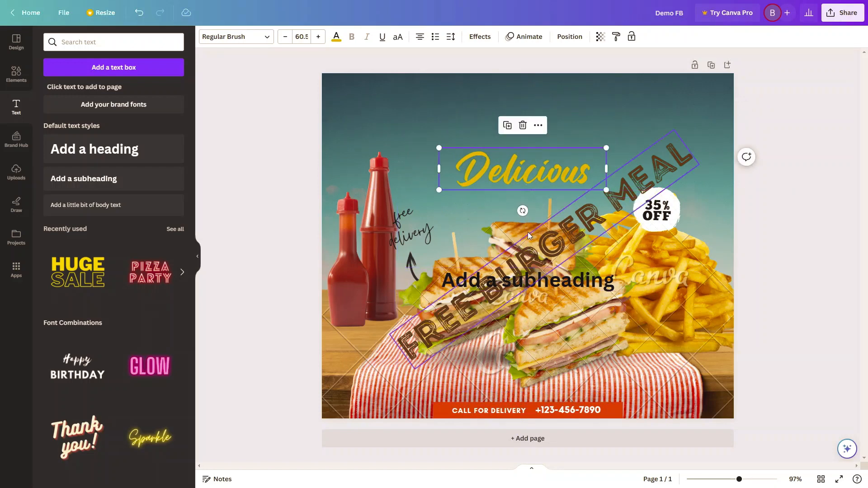
pyautogui.moveTo(522, 211)
pyautogui.mouseDown()
pyautogui.moveTo(548, 212)
pyautogui.moveTo(525, 221)
pyautogui.mouseUp()
pyautogui.click(536, 275)
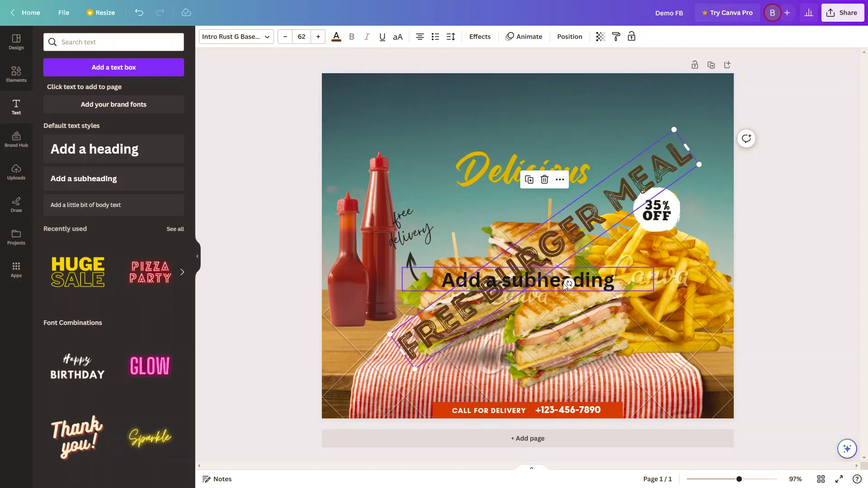
# Undo all the text edits until the original "Delicious BEEF BURGER" headings are back and the added heading and subheading are gone
pyautogui.moveTo(568, 284)
pyautogui.mouseDown()
pyautogui.moveTo(560, 292)
pyautogui.moveTo(567, 283)
pyautogui.mouseUp()
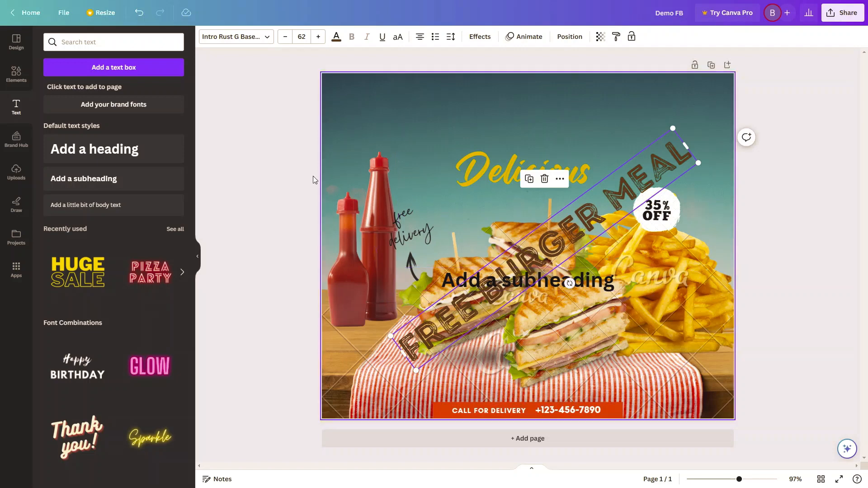
pyautogui.click(140, 15)
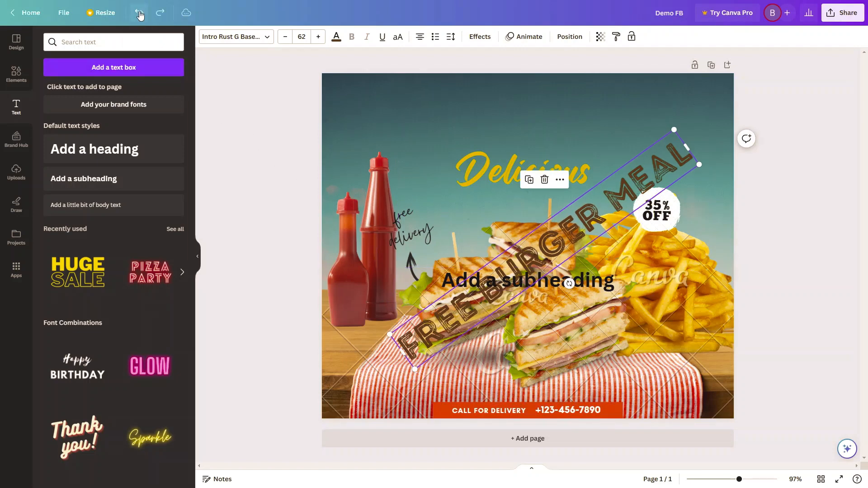
pyautogui.click(140, 15)
pyautogui.click(140, 15)
pyautogui.click(139, 15)
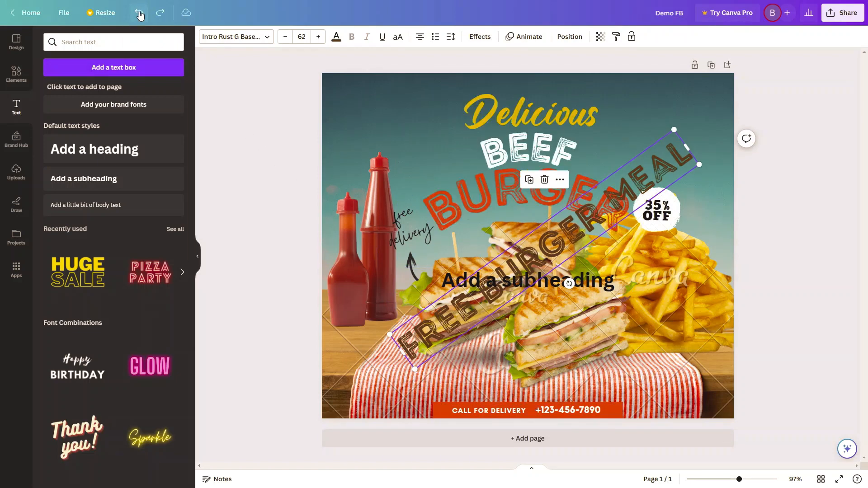
pyautogui.click(139, 15)
pyautogui.click(140, 15)
pyautogui.click(139, 15)
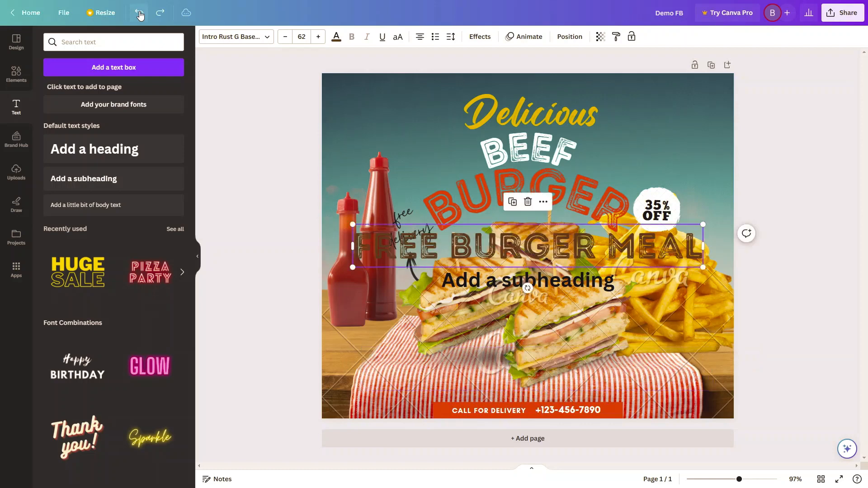
pyautogui.click(140, 14)
pyautogui.click(139, 15)
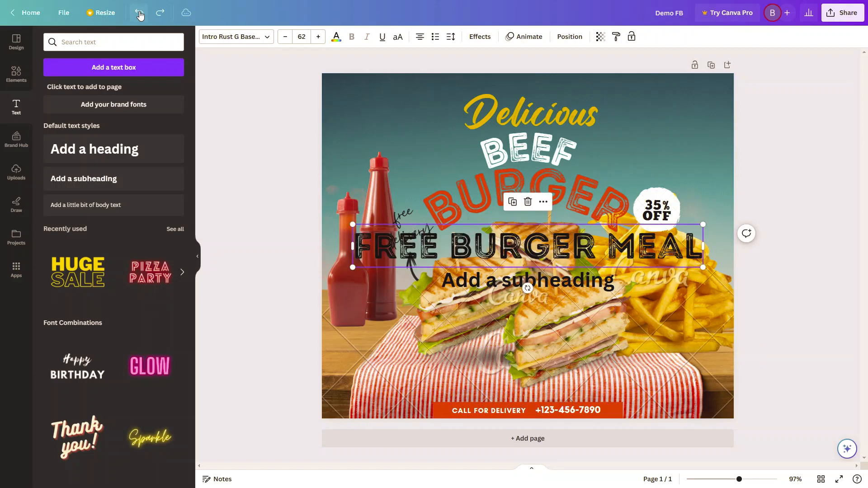
pyautogui.click(140, 14)
pyautogui.click(140, 15)
pyautogui.click(140, 15)
pyautogui.click(140, 15)
pyautogui.click(139, 15)
pyautogui.click(140, 15)
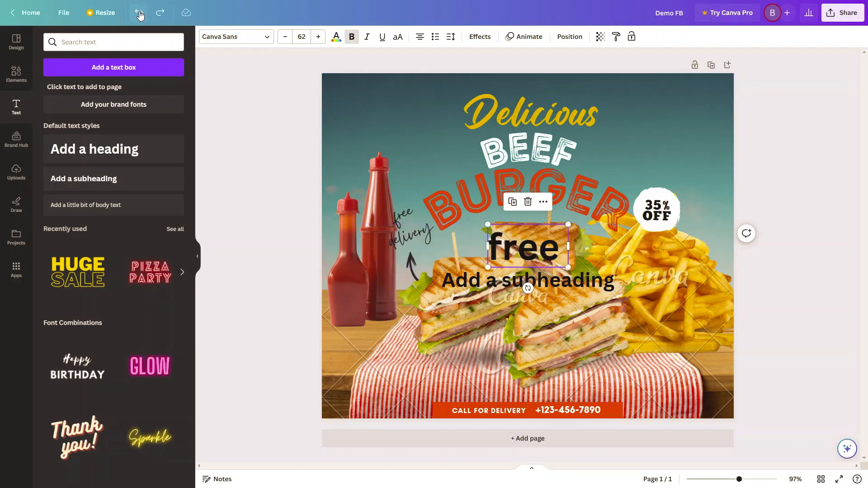
pyautogui.click(139, 15)
pyautogui.click(140, 15)
pyautogui.click(139, 15)
pyautogui.click(139, 15)
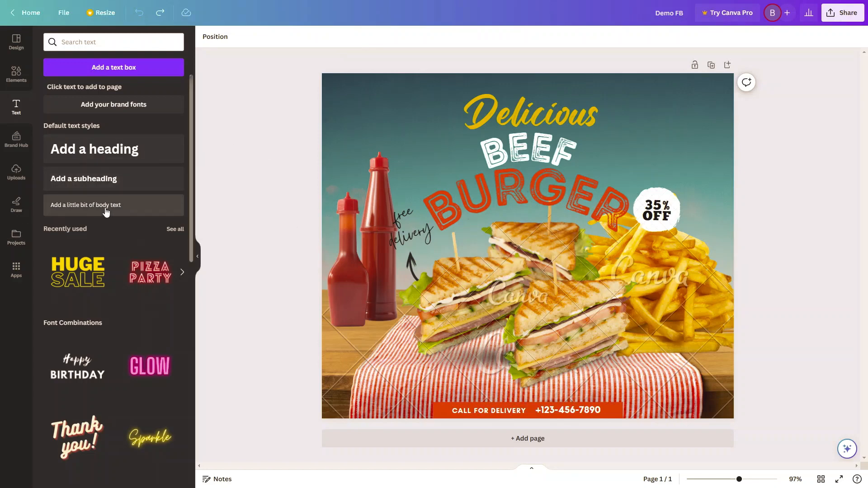
# Add a body text line to the page and try different font sizes, ending at 21
pyautogui.click(88, 209)
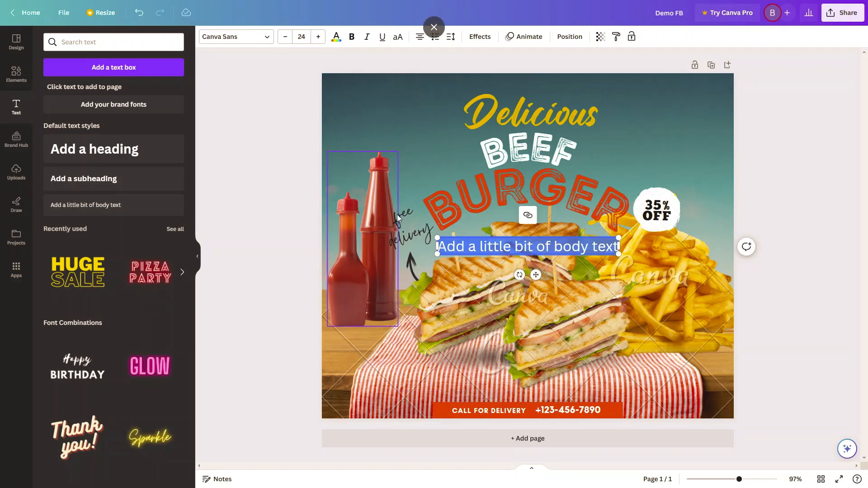
pyautogui.click(318, 37)
pyautogui.click(318, 37)
pyautogui.click(318, 36)
pyautogui.click(280, 38)
pyautogui.click(280, 38)
pyautogui.click(281, 38)
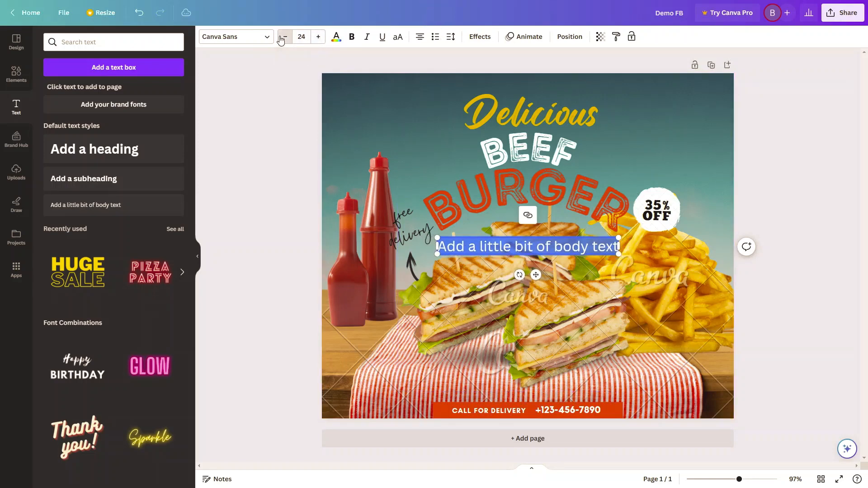
pyautogui.click(281, 38)
pyautogui.click(280, 38)
pyautogui.click(281, 38)
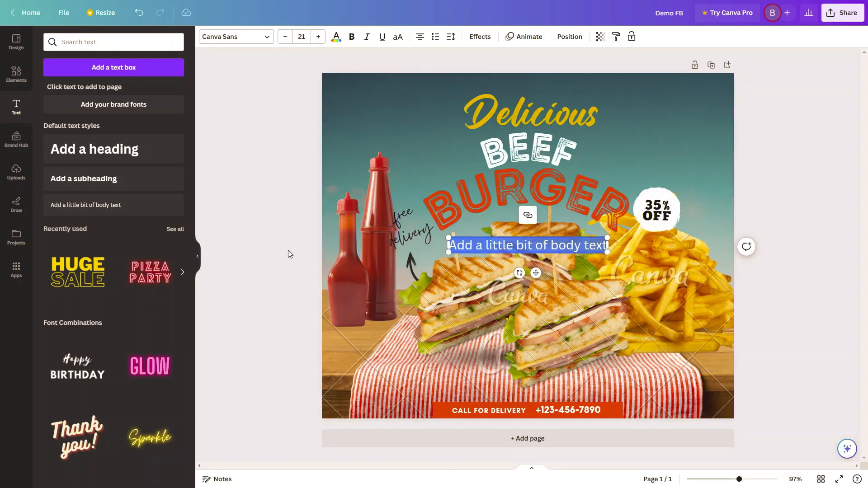
# Undo the body text's size changes and its insertion
pyautogui.hotkey('ctrl', 'z')
pyautogui.hotkey('ctrl', 'z')
pyautogui.hotkey('ctrl', 'z')
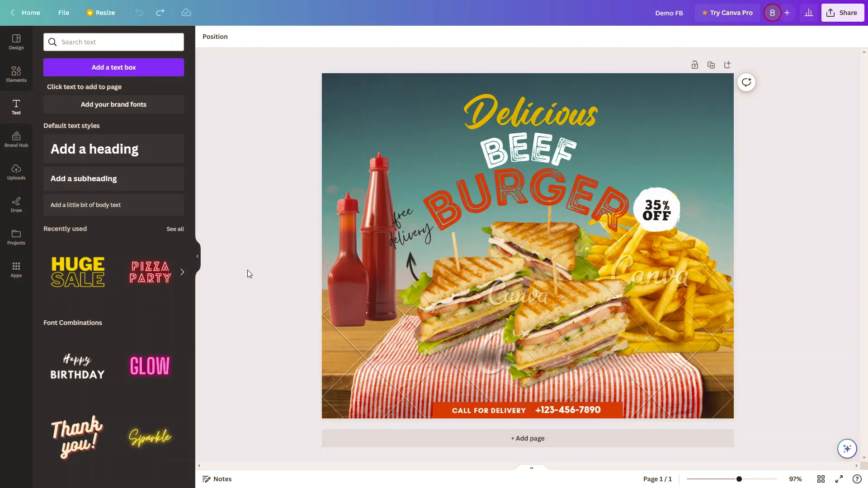
# Leave the Demo FB design, browse the suggested design types on the home page, and open the recent "Demo" Facebook Cover
pyautogui.click(29, 13)
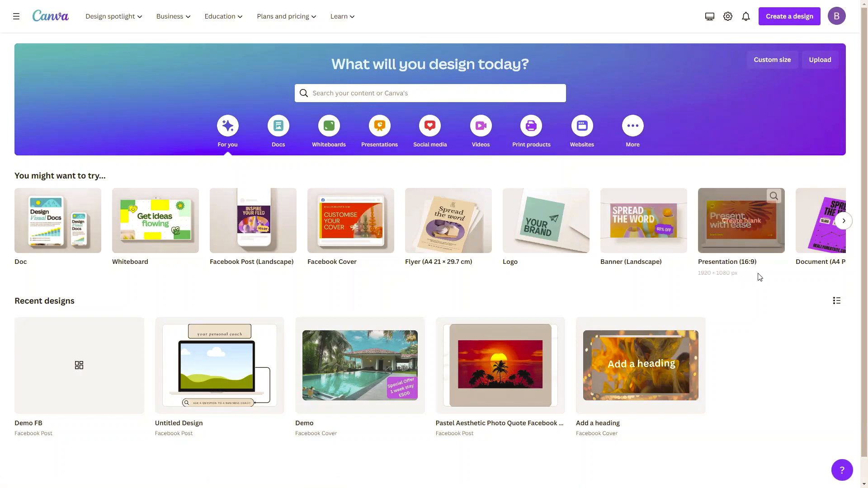
pyautogui.click(843, 221)
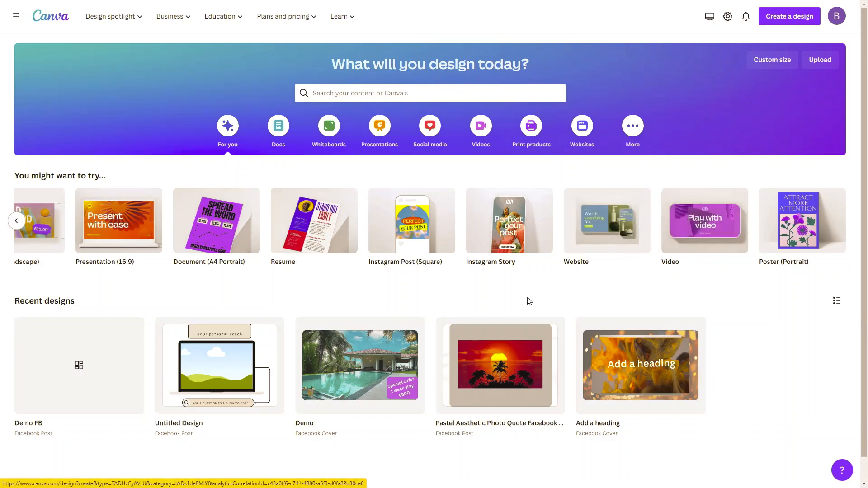
pyautogui.click(345, 377)
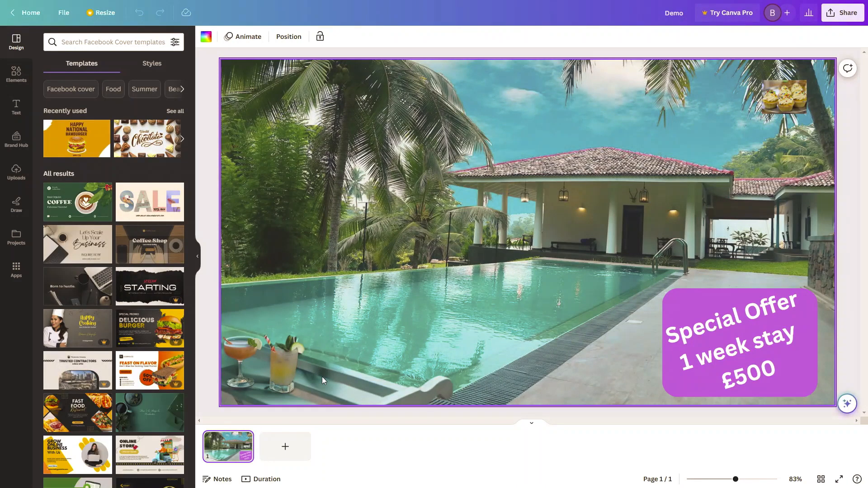
# Start Magic Edit on the pool photo and brush over the two cocktail glasses at brush size 20
pyautogui.click(267, 368)
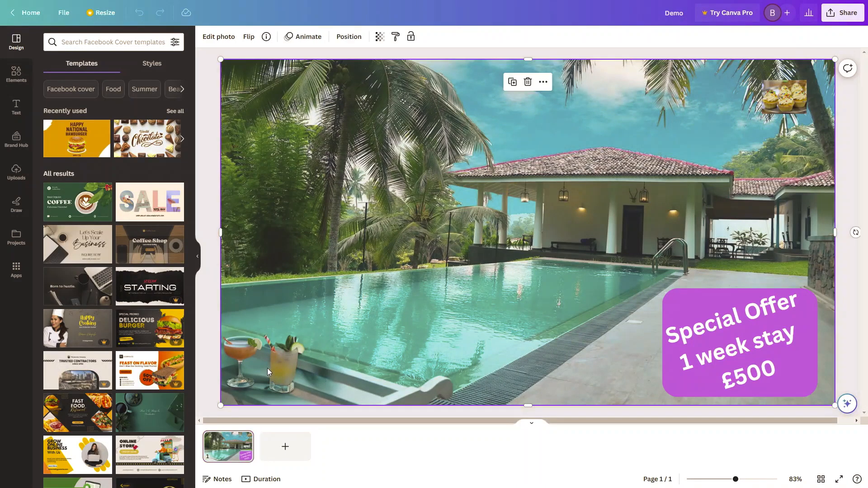
pyautogui.click(222, 39)
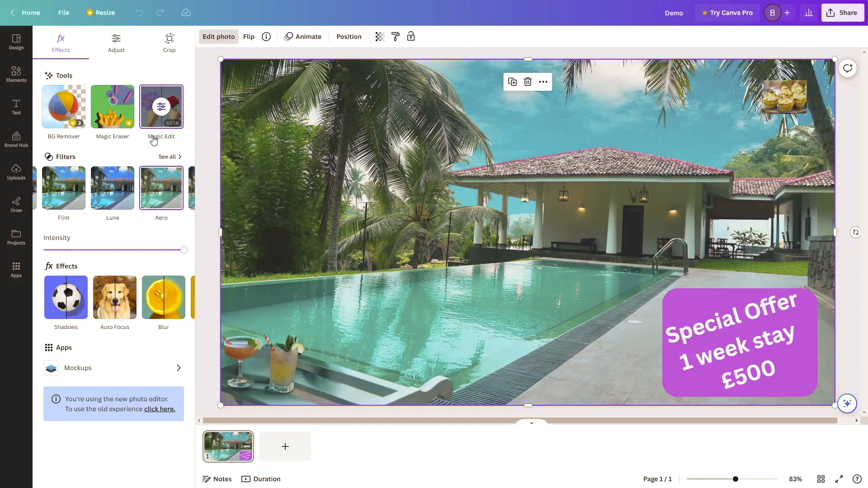
pyautogui.click(149, 117)
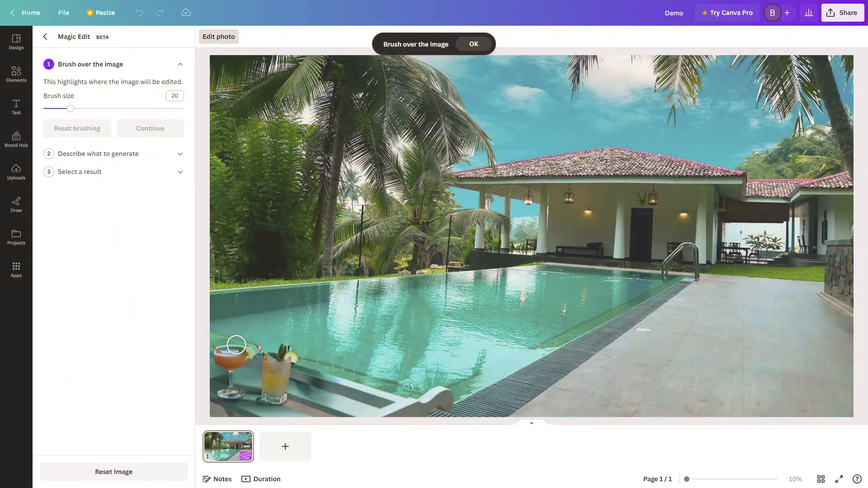
pyautogui.moveTo(225, 357)
pyautogui.mouseDown()
pyautogui.moveTo(247, 354)
pyautogui.moveTo(232, 360)
pyautogui.moveTo(224, 393)
pyautogui.moveTo(276, 396)
pyautogui.moveTo(290, 352)
pyautogui.moveTo(260, 349)
pyautogui.moveTo(267, 379)
pyautogui.moveTo(273, 361)
pyautogui.mouseUp()
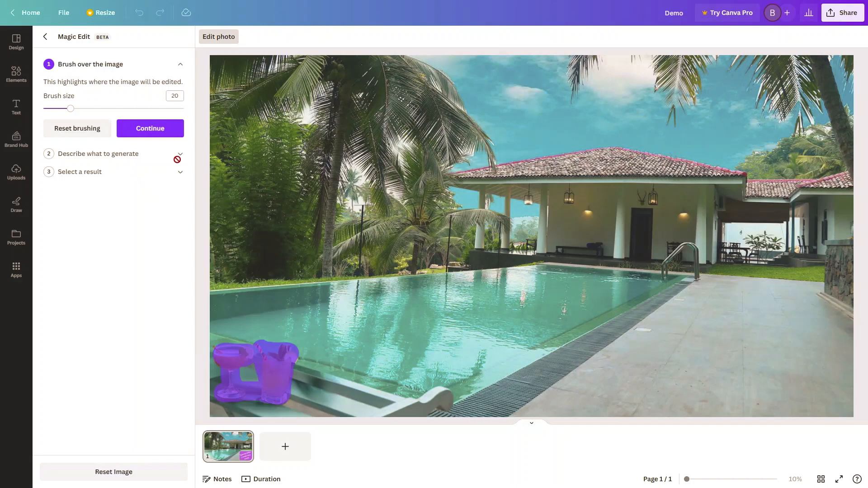
# Generate "towels" in the brushed area with Magic Edit
pyautogui.click(141, 133)
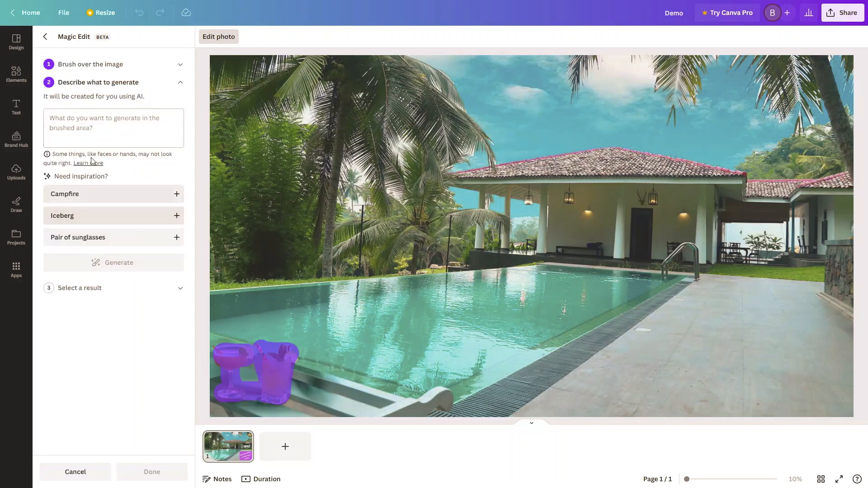
pyautogui.click(93, 127)
pyautogui.write('towels')
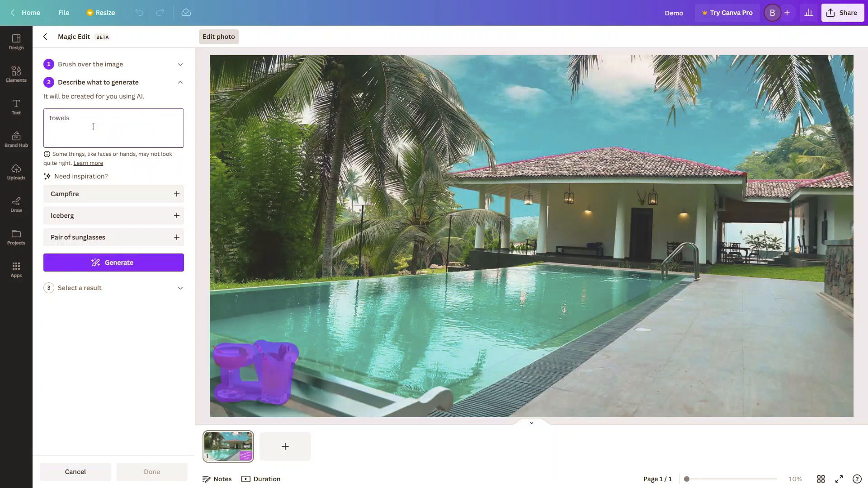
pyautogui.click(116, 262)
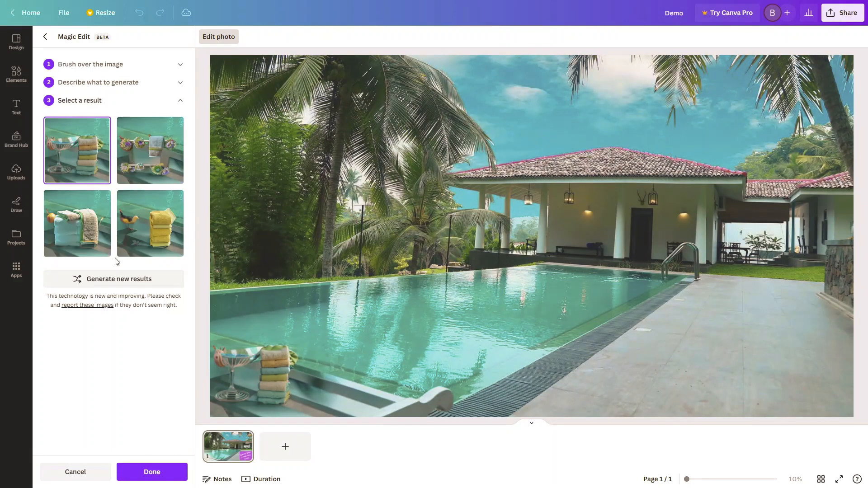
# Preview the generated towel variants, generate new results, and apply the bundle of patterned towels to the photo
pyautogui.click(77, 233)
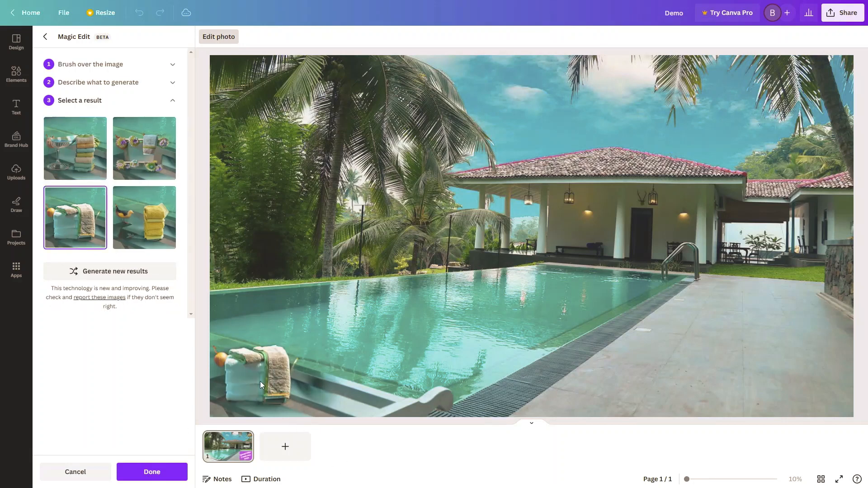
pyautogui.click(160, 216)
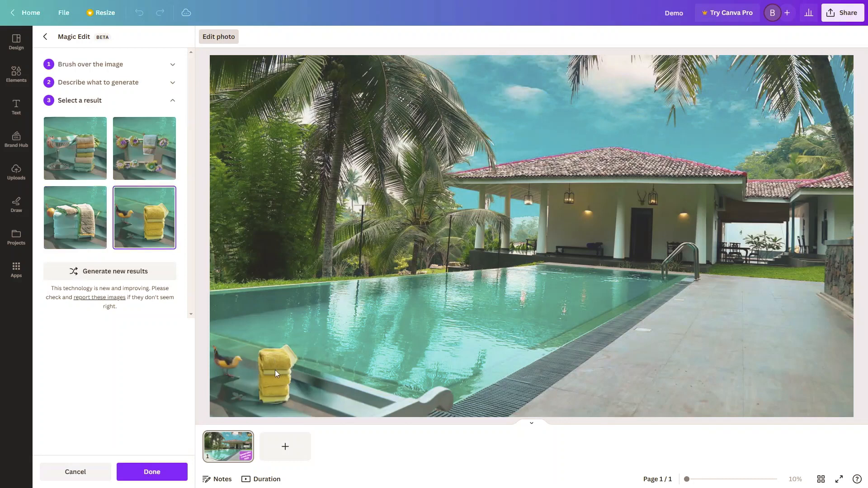
pyautogui.click(115, 273)
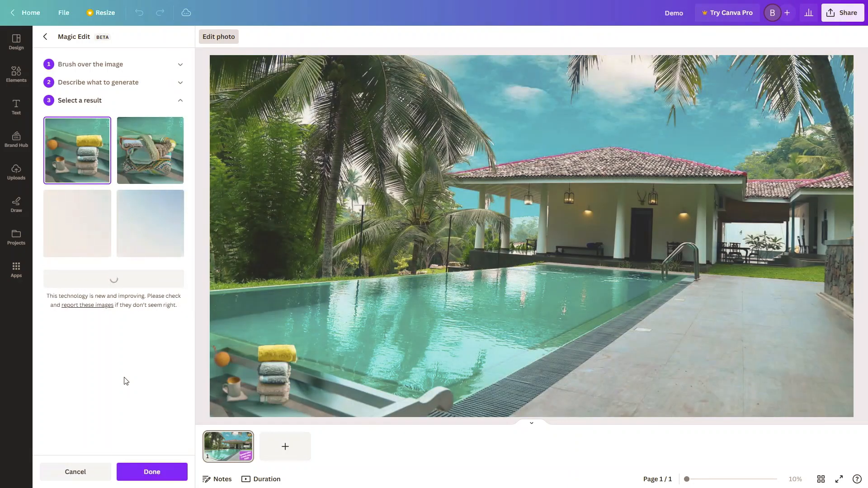
pyautogui.click(160, 158)
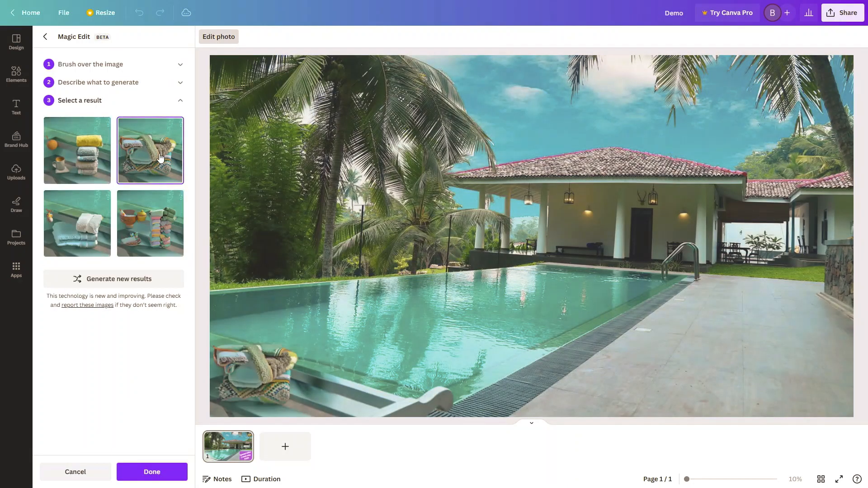
pyautogui.click(131, 472)
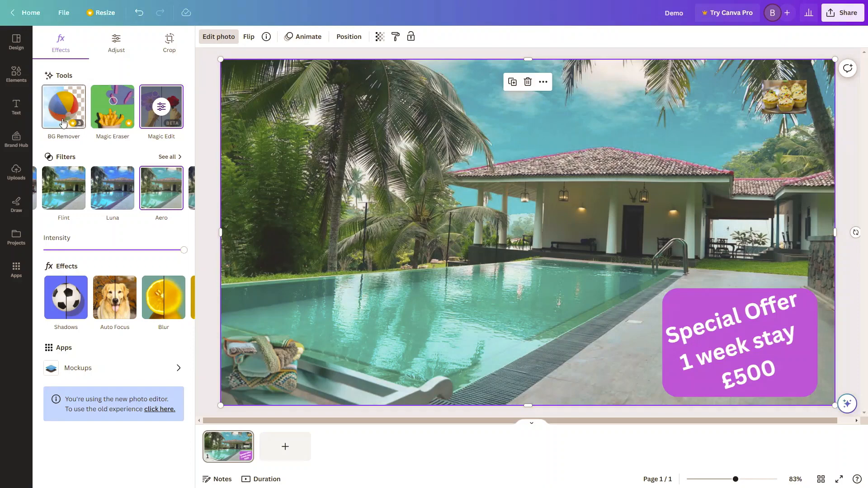
# Try the Luna, Flint, Bali and Myst filters on the pool photo
pyautogui.click(108, 201)
pyautogui.click(72, 199)
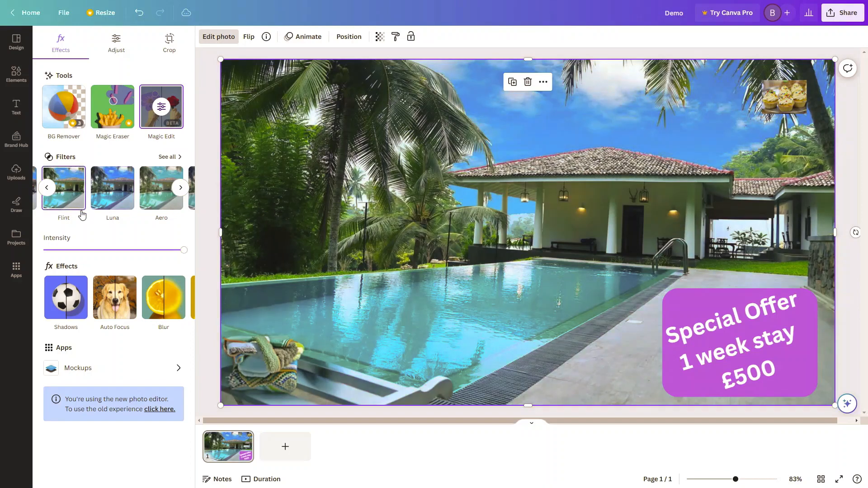
pyautogui.click(179, 187)
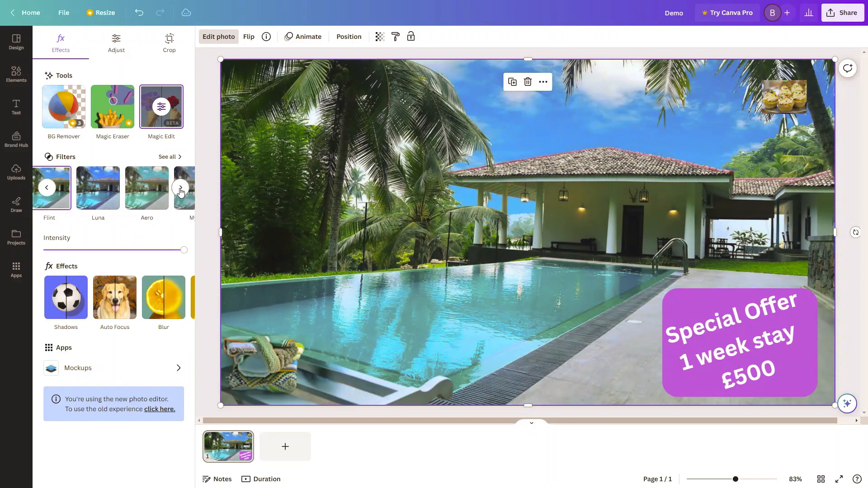
pyautogui.click(118, 195)
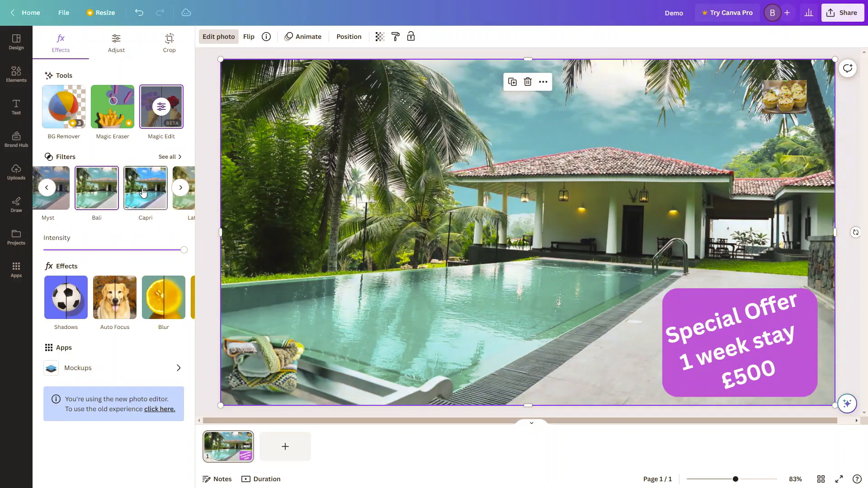
pyautogui.click(47, 190)
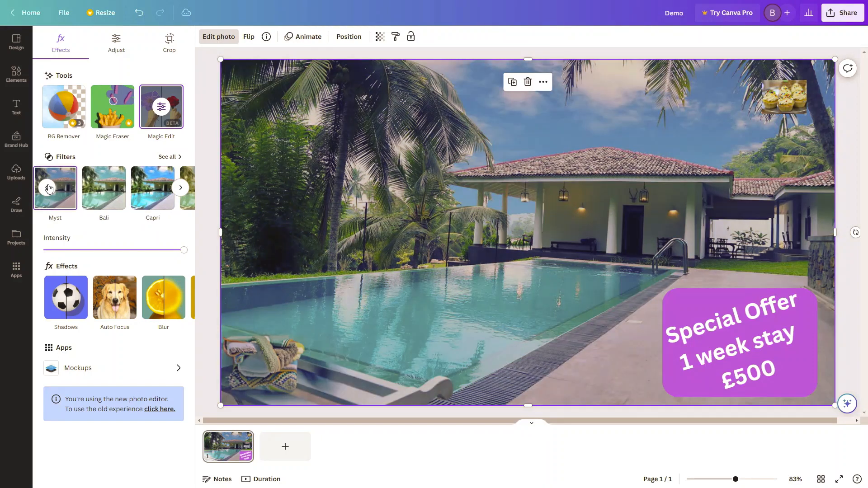
# Compare the pool photo with the Fresco filter and with no filter, and apply the Belvedere filter
pyautogui.click(48, 190)
pyautogui.click(47, 190)
pyautogui.click(117, 190)
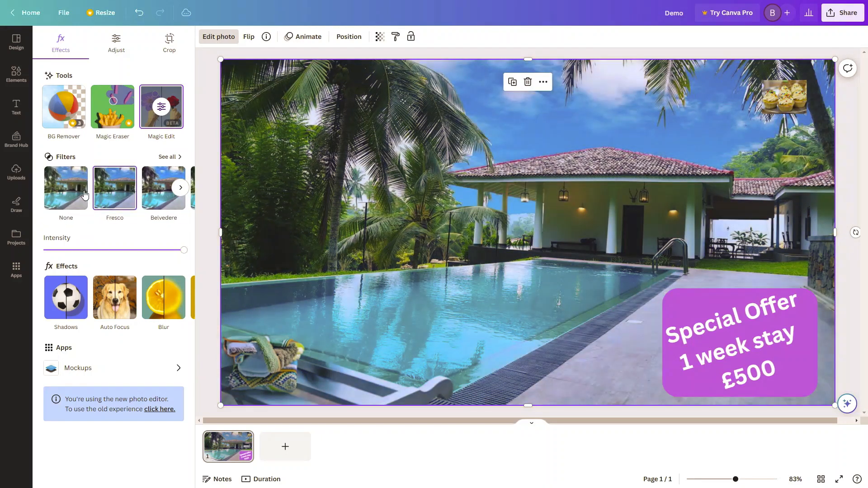
pyautogui.click(71, 193)
pyautogui.click(118, 191)
pyautogui.click(142, 190)
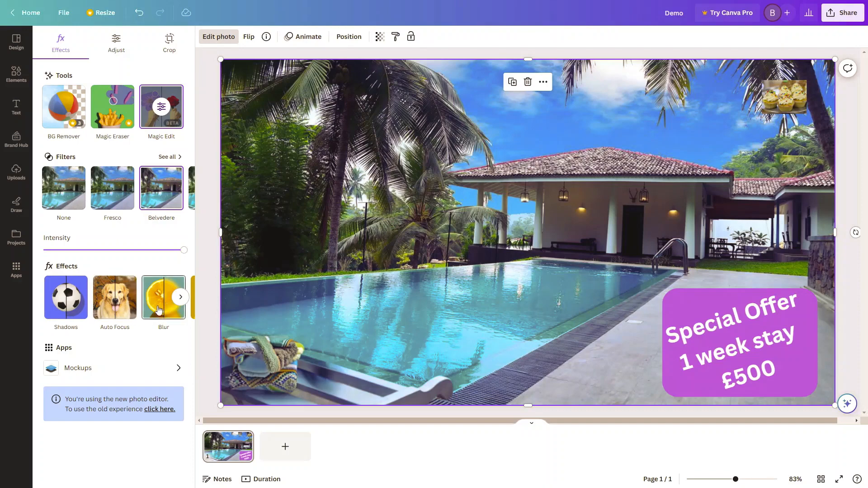
# Try the Mustard variant of the Duotone effect on the pool photo and switch it to Sea Blue
pyautogui.click(180, 297)
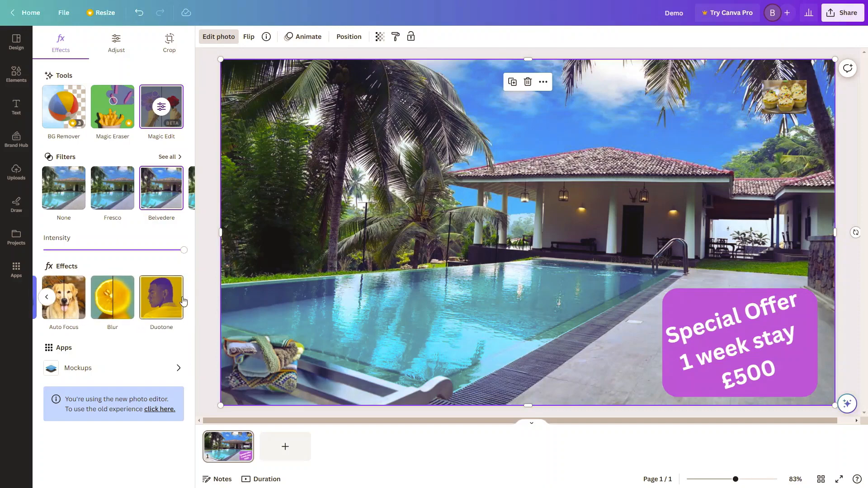
pyautogui.click(157, 303)
pyautogui.click(121, 278)
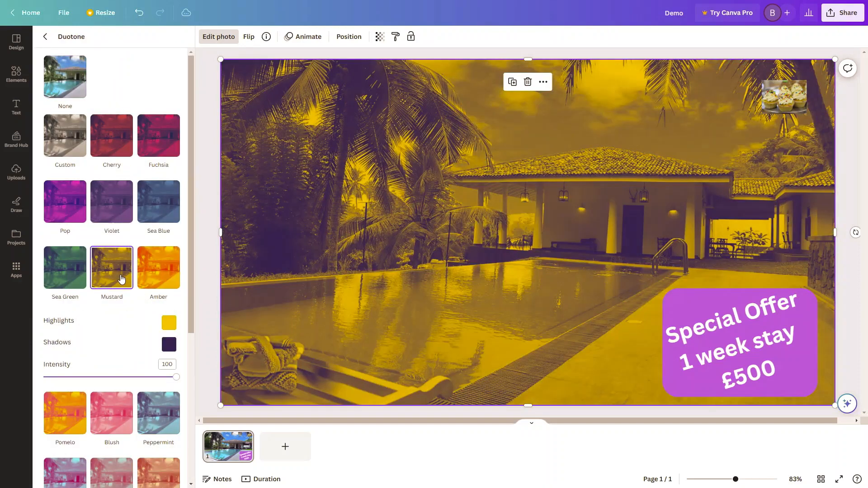
pyautogui.click(152, 212)
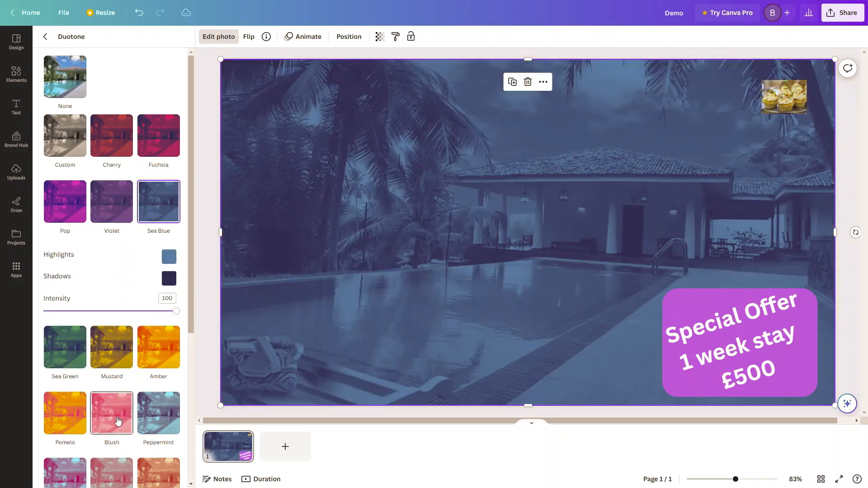
# Try the Blush, Peppermint and Custom variants of the Duotone effect on the pool photo
pyautogui.click(117, 420)
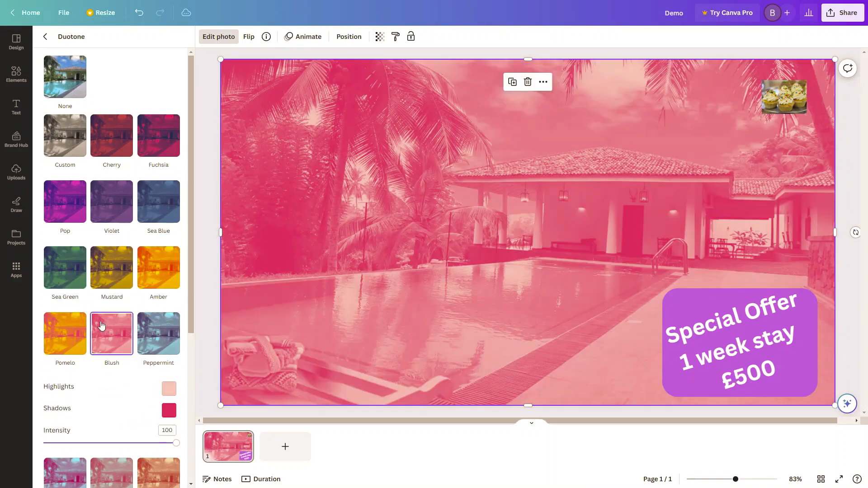
pyautogui.click(150, 324)
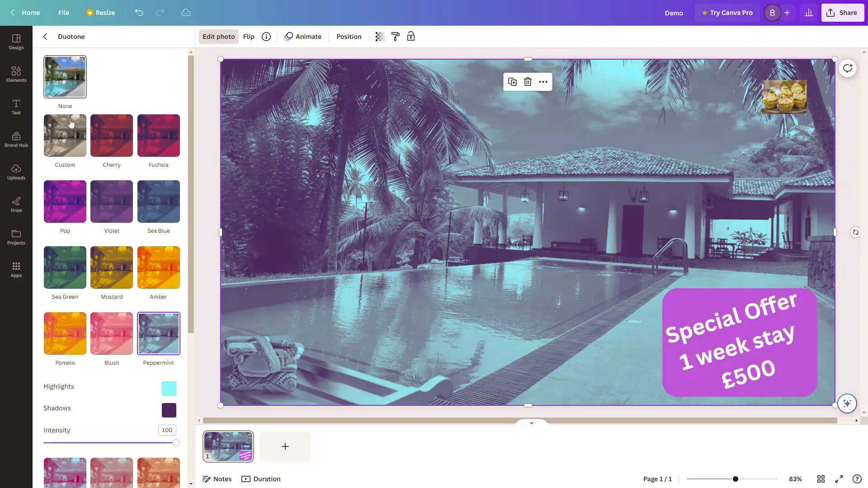
pyautogui.click(66, 147)
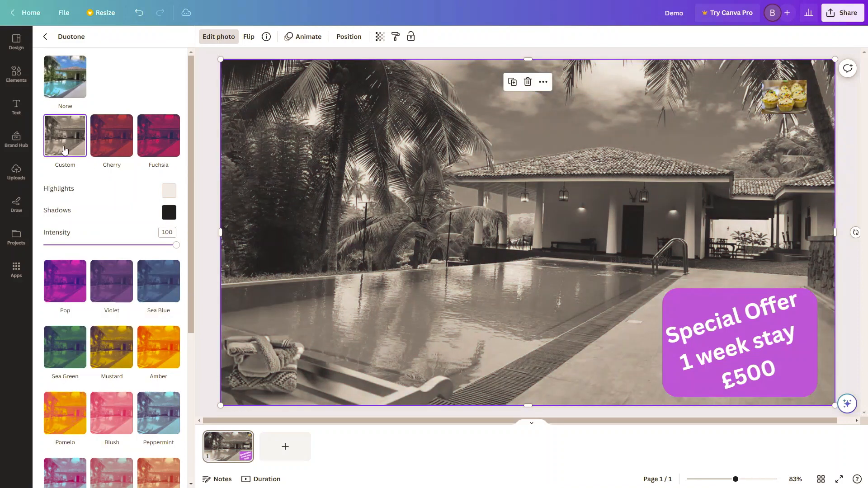
# Remove the Duotone effect from the pool photo and go back to the photo editing options
pyautogui.click(63, 88)
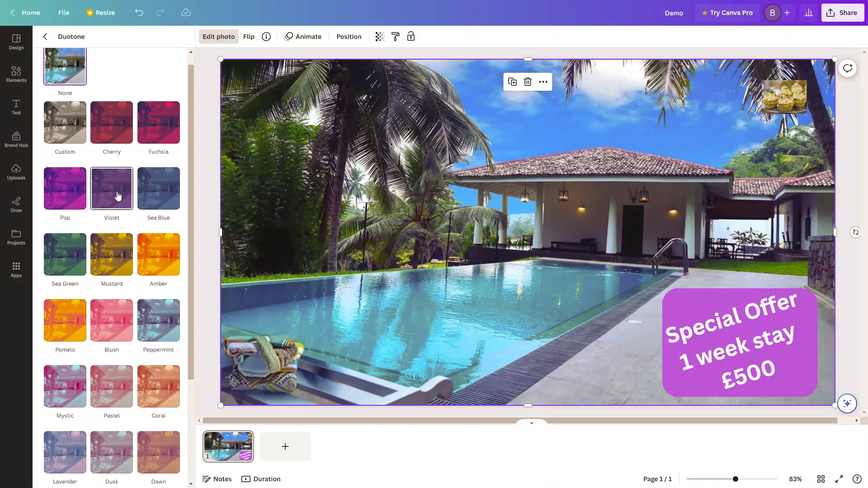
pyautogui.scroll(-4, 118, 196)
pyautogui.scroll(4, 104, 135)
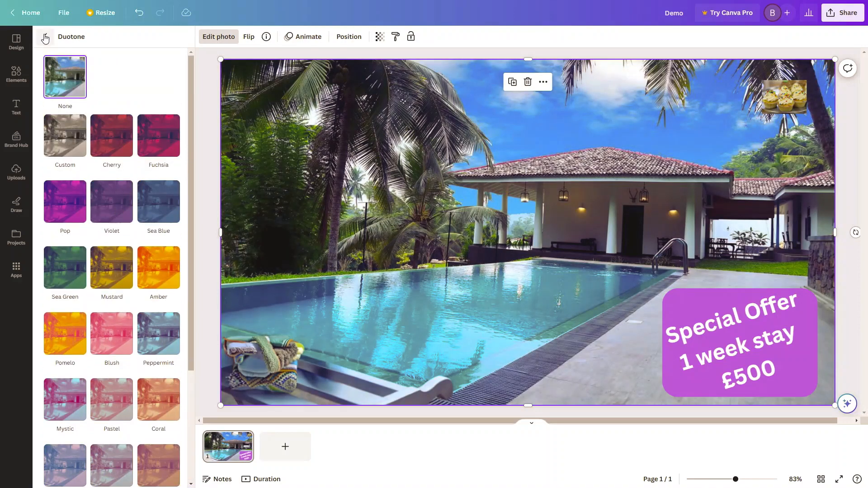
pyautogui.click(45, 37)
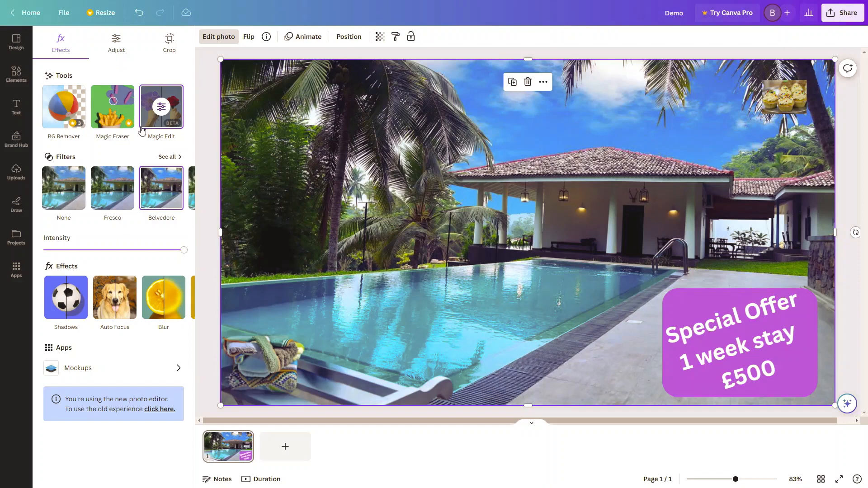
# Adjust the whole pool photo's colour by setting Saturation to 27 and Vibrance to 61
pyautogui.click(119, 50)
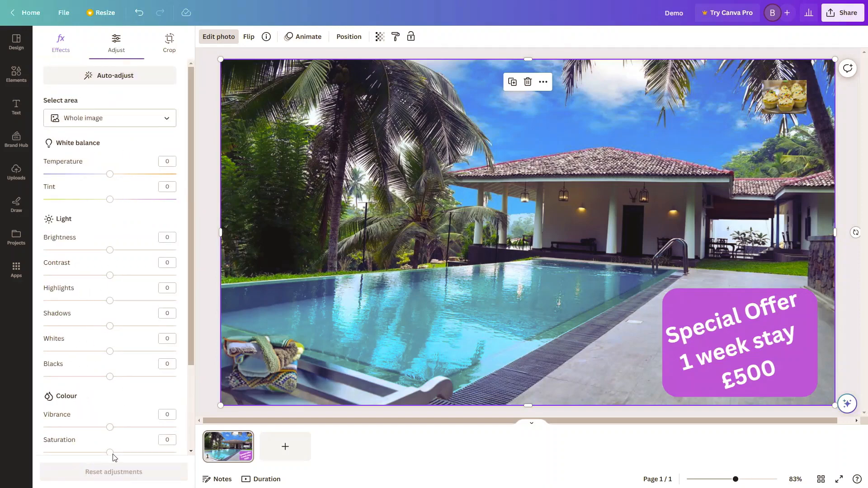
pyautogui.scroll(-1, 101, 408)
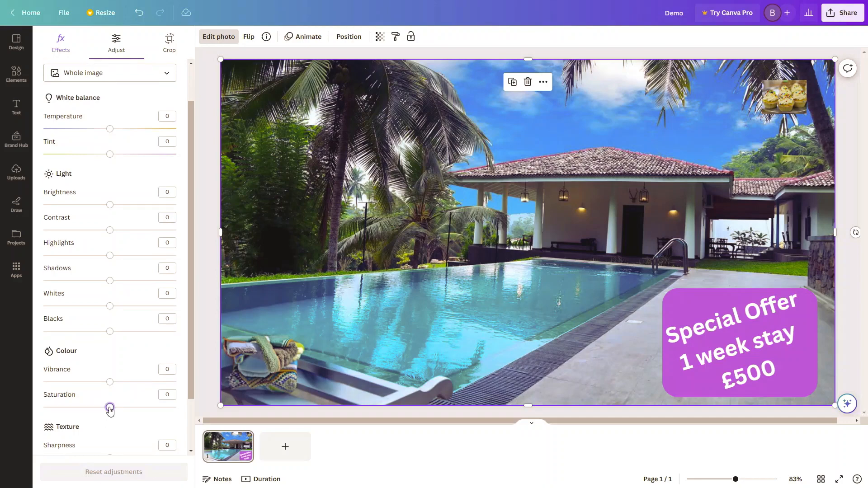
pyautogui.moveTo(110, 409); pyautogui.dragTo(151, 387)
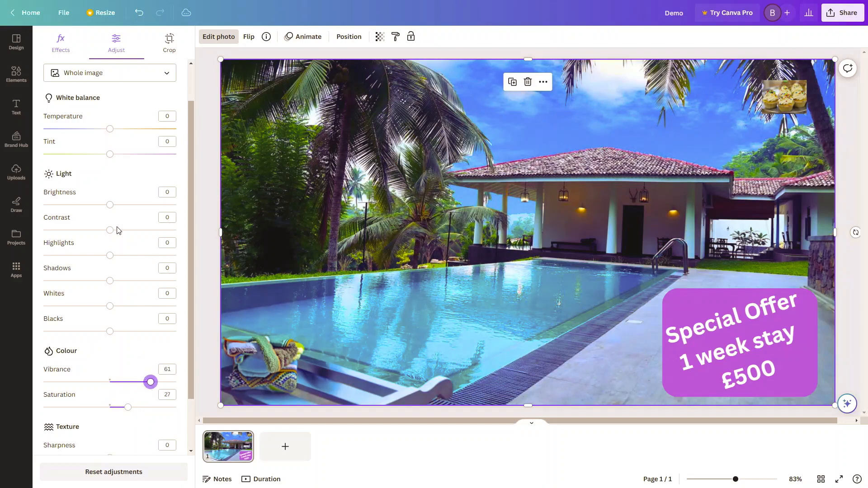
pyautogui.scroll(-3, 125, 306)
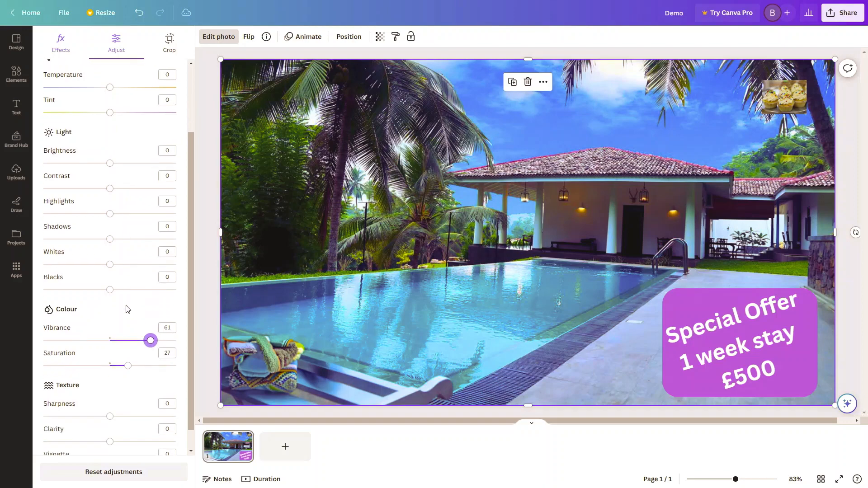
pyautogui.scroll(5, 126, 308)
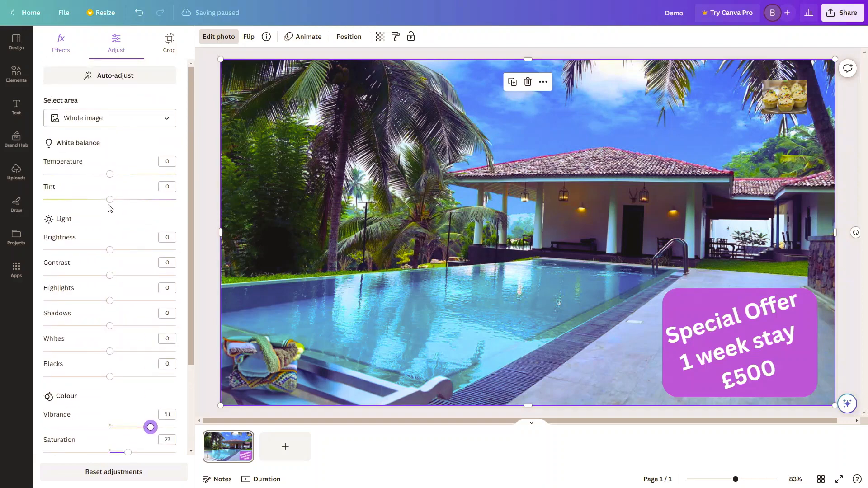
# Check the pool photo's crop options, and try flipping it horizontally and vertically, reversing each flip
pyautogui.click(168, 45)
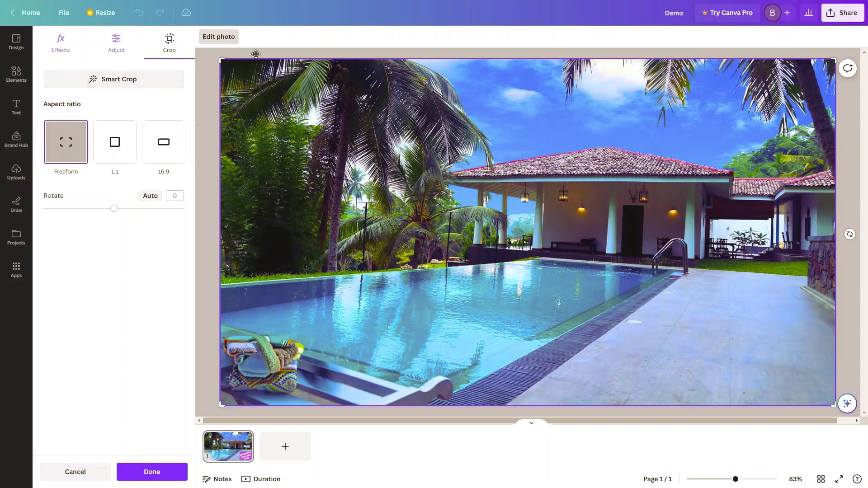
pyautogui.click(219, 39)
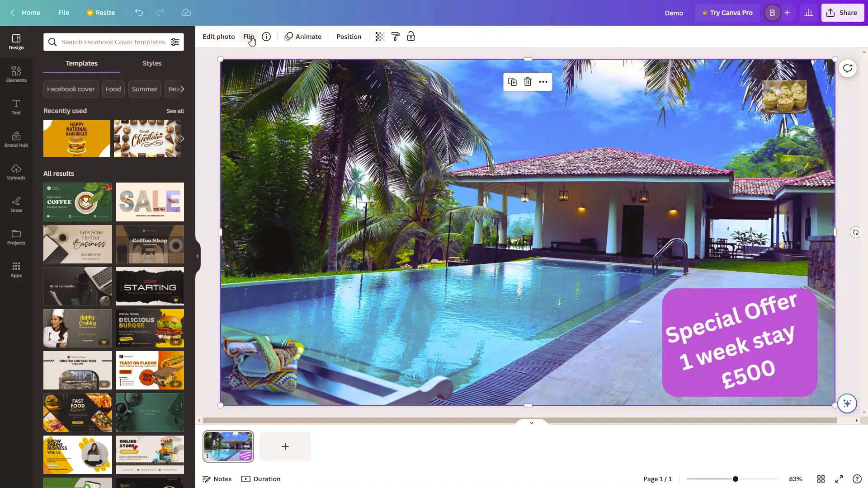
pyautogui.click(250, 38)
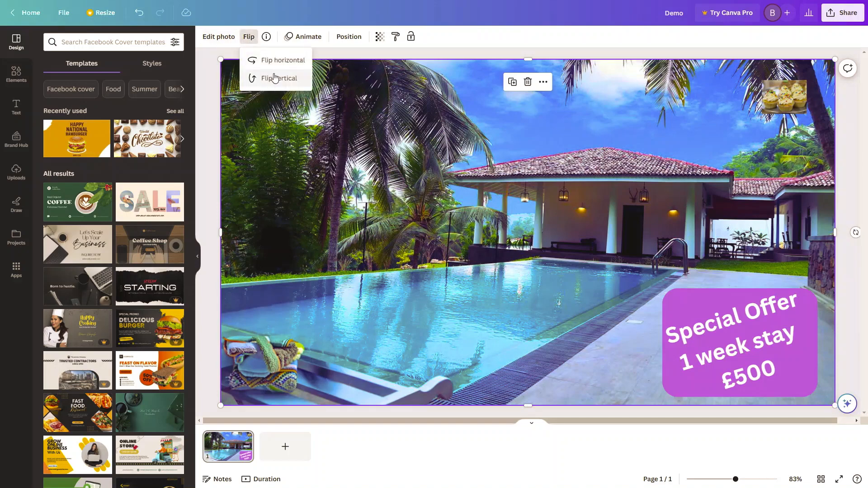
pyautogui.click(280, 63)
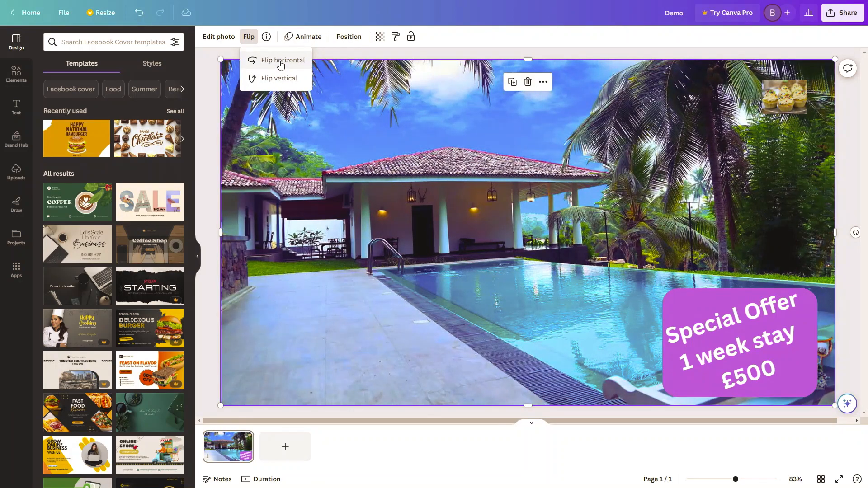
pyautogui.click(280, 63)
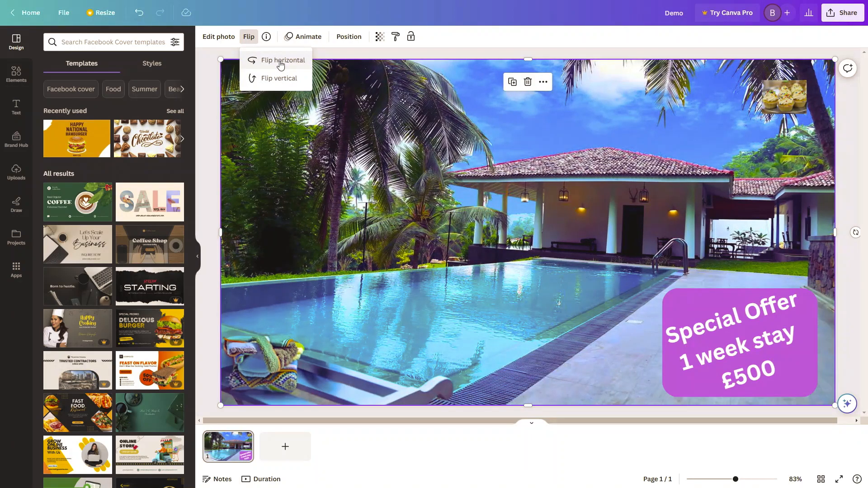
pyautogui.click(280, 79)
pyautogui.click(280, 79)
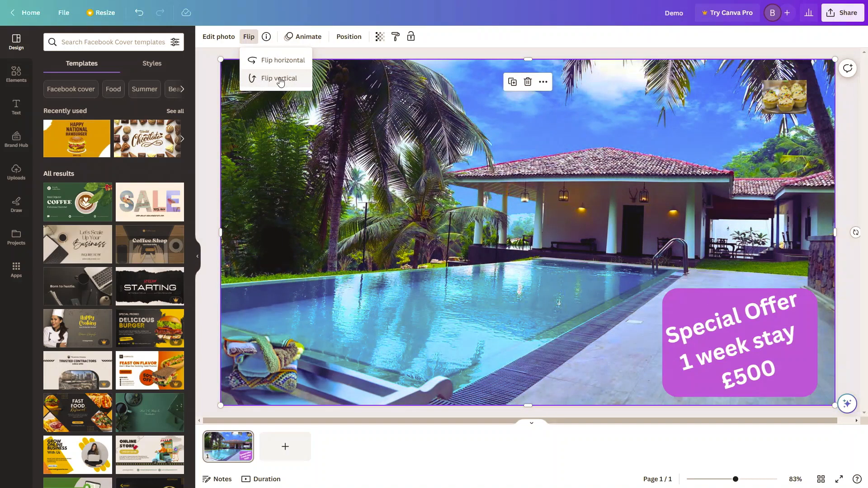
# Try the Pan and Rise animations on the pool photo and apply the Fade animation on enter
pyautogui.click(301, 36)
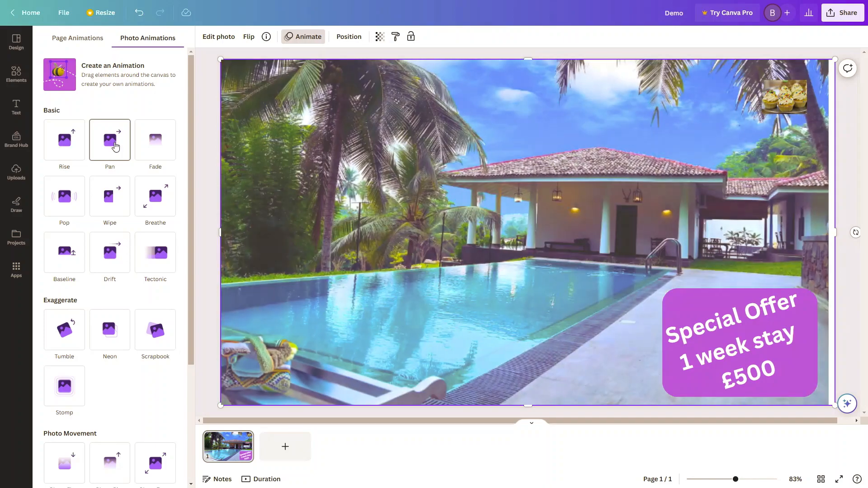
pyautogui.click(114, 144)
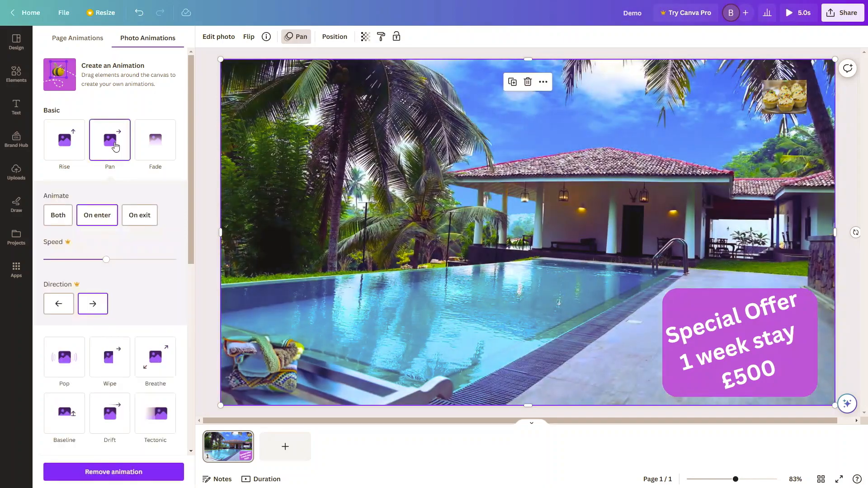
pyautogui.click(65, 148)
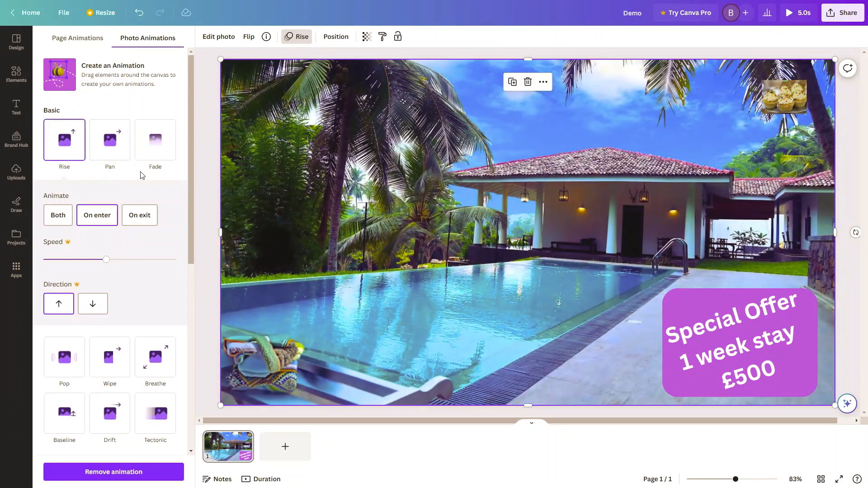
pyautogui.click(155, 142)
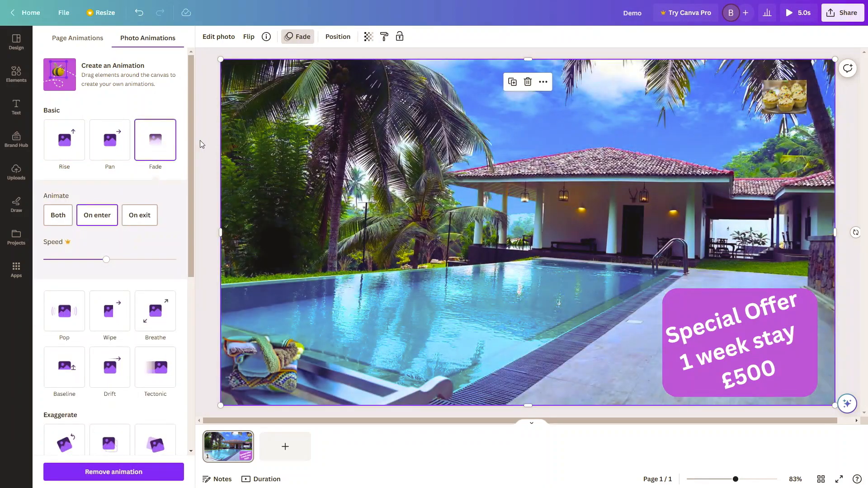
# Lower the pool photo's transparency value so that it looks slightly faded
pyautogui.click(369, 39)
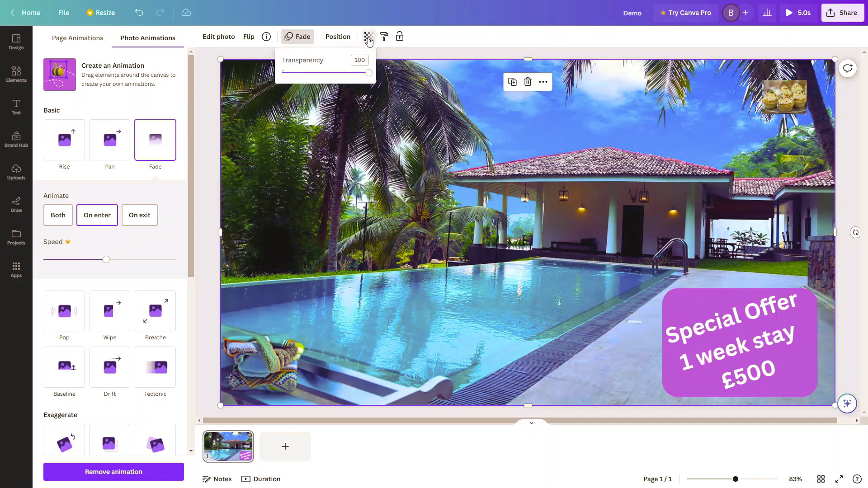
pyautogui.moveTo(367, 72); pyautogui.dragTo(347, 83)
pyautogui.click(731, 303)
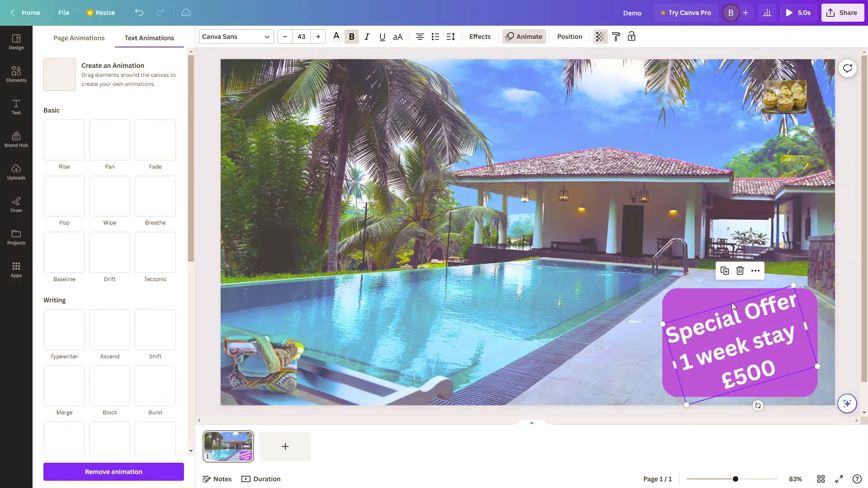
# Move the purple box and its Special Offer text towards the photo's lower centre and rotate the text to horizontal
pyautogui.click(698, 298)
pyautogui.moveTo(698, 297); pyautogui.dragTo(551, 255)
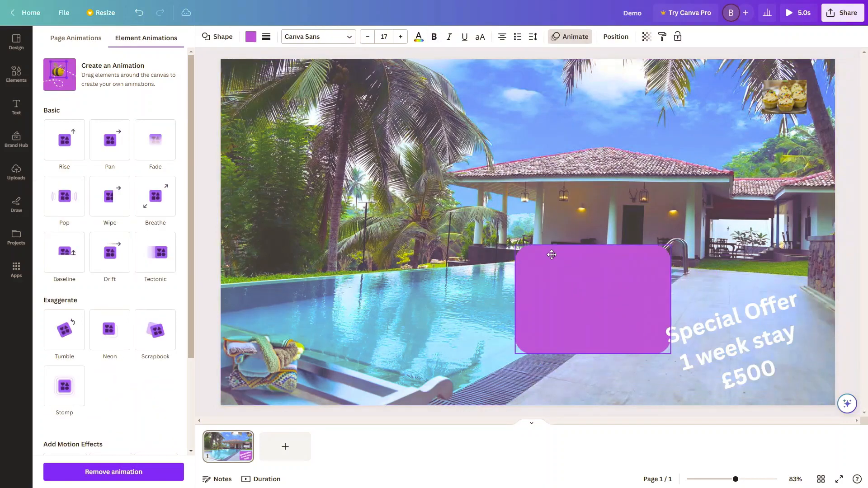
pyautogui.click(717, 323)
pyautogui.moveTo(716, 323); pyautogui.dragTo(571, 276)
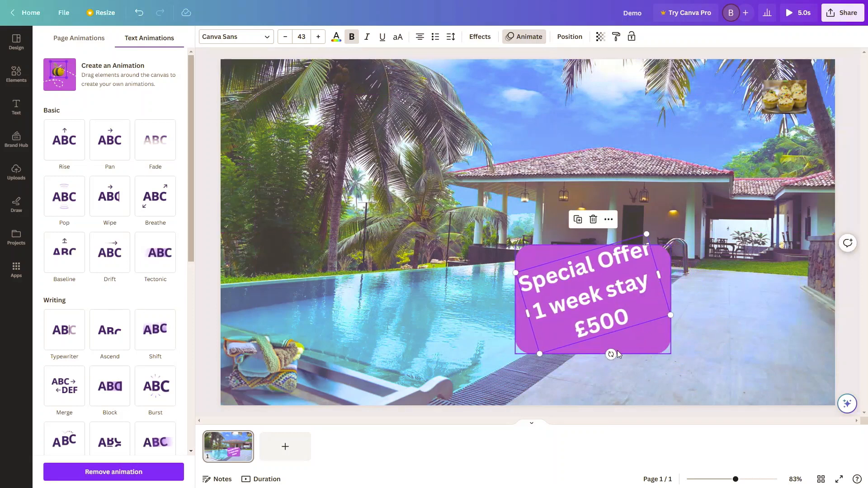
pyautogui.moveTo(609, 355); pyautogui.dragTo(592, 357)
# Set the pool photo's transparency value to 98 and leave the design for the home page
pyautogui.click(600, 37)
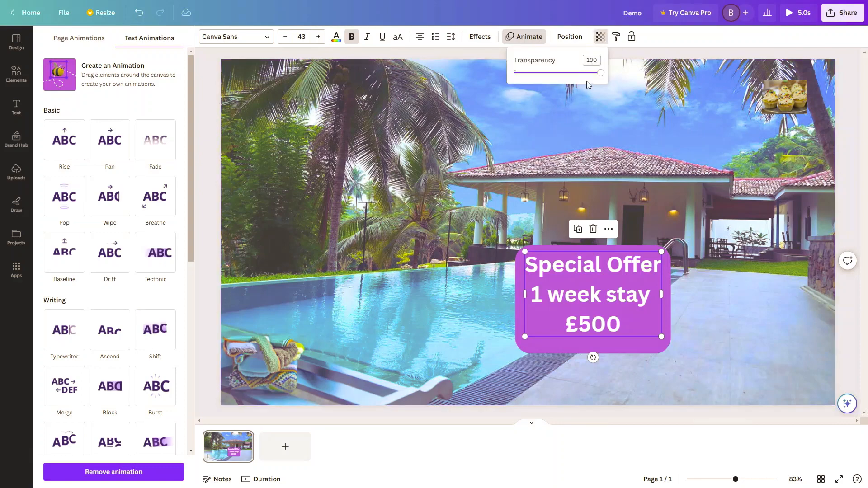
pyautogui.click(401, 150)
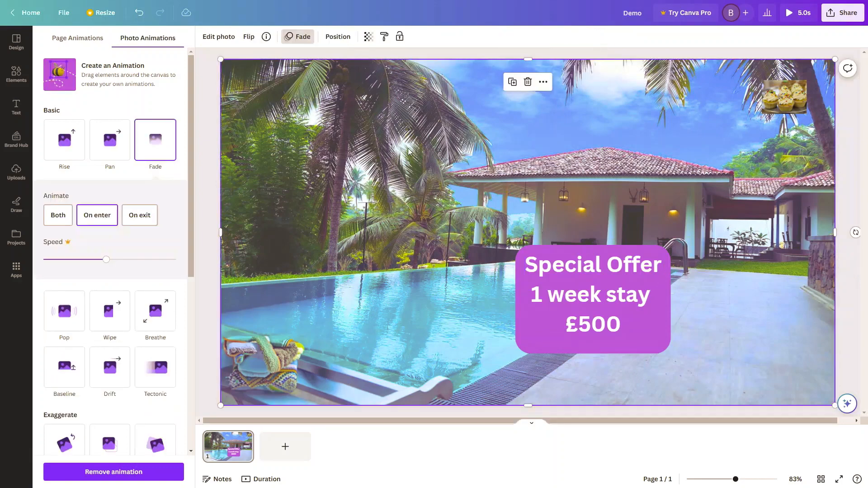
pyautogui.click(368, 36)
pyautogui.moveTo(349, 77); pyautogui.dragTo(367, 73)
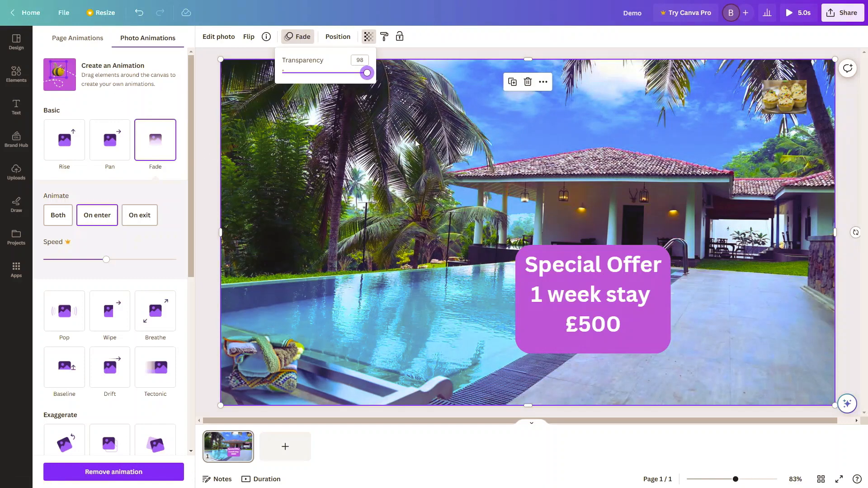
pyautogui.click(33, 15)
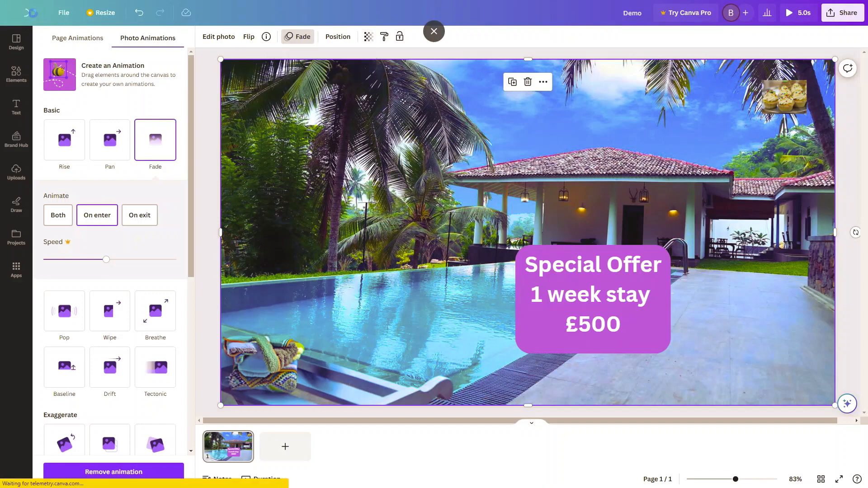